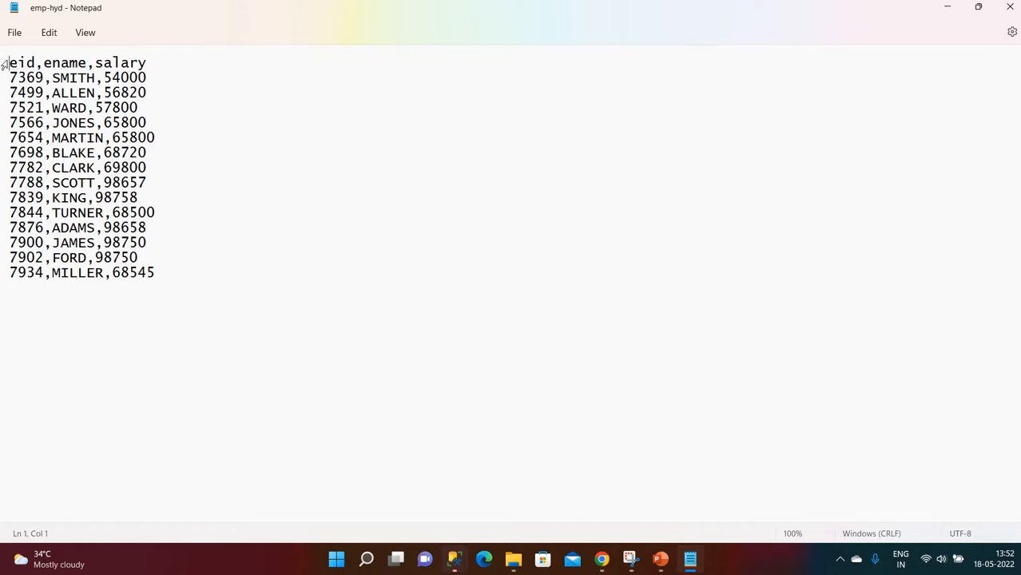
- Review the eid,ename,salary header of emp-hyd in Notepad, then minimize it to File Explorer
left_click_drag(9, 63, 157, 61)
left_click(164, 80)
left_click(950, 12)
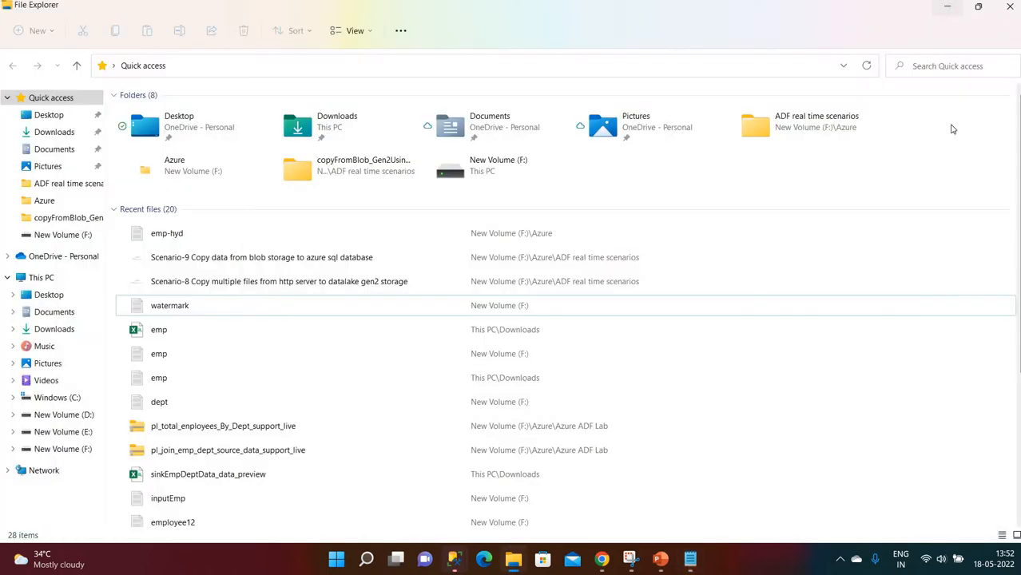
- Show slide 2 of the Scenario-9 deck, the blob-to-Azure SQL copy diagram
left_click(601, 559)
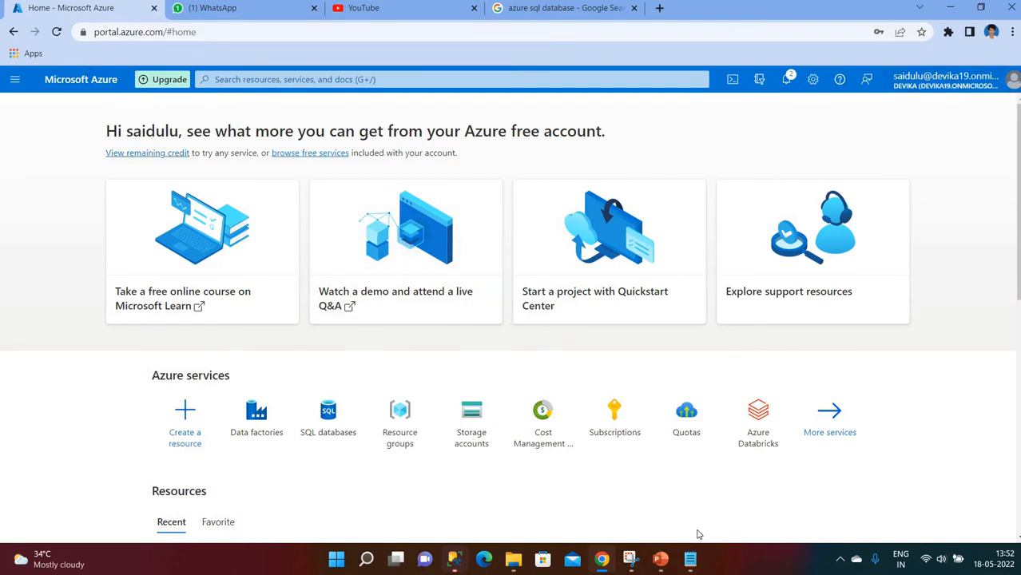
left_click(660, 560)
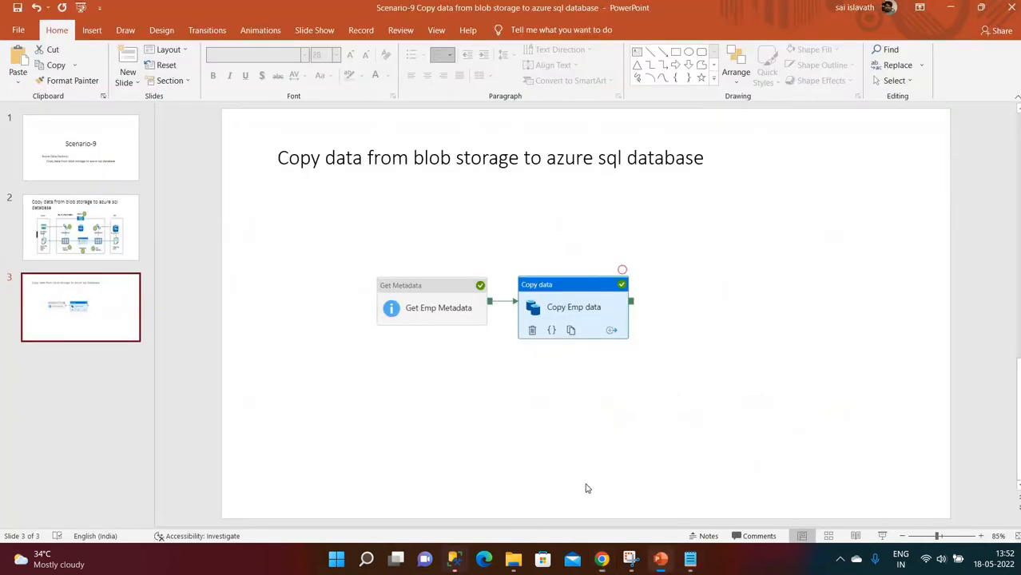
left_click(116, 236)
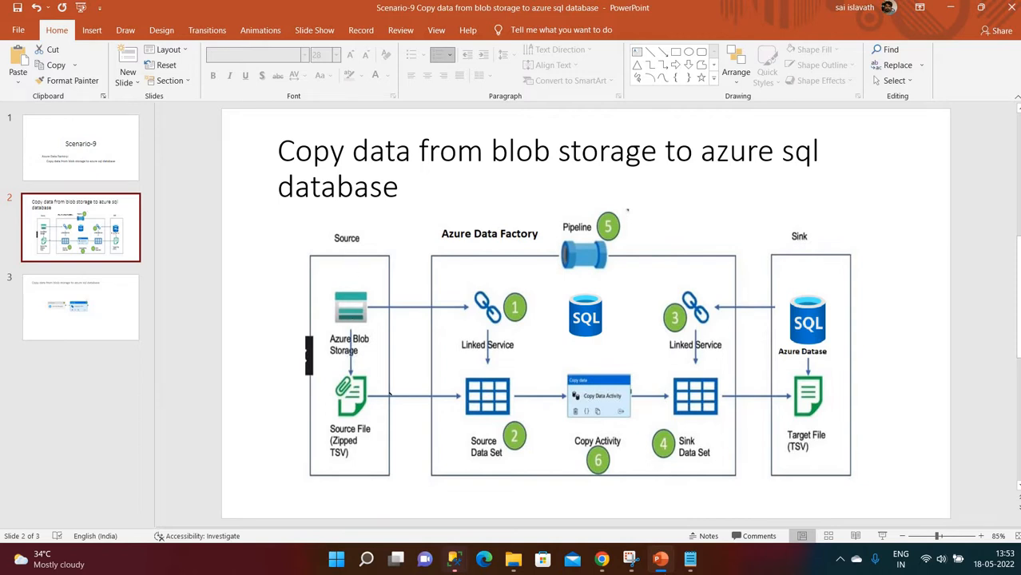
- Start a new storage account and keep AZURE-RG as its resource group
left_click(601, 559)
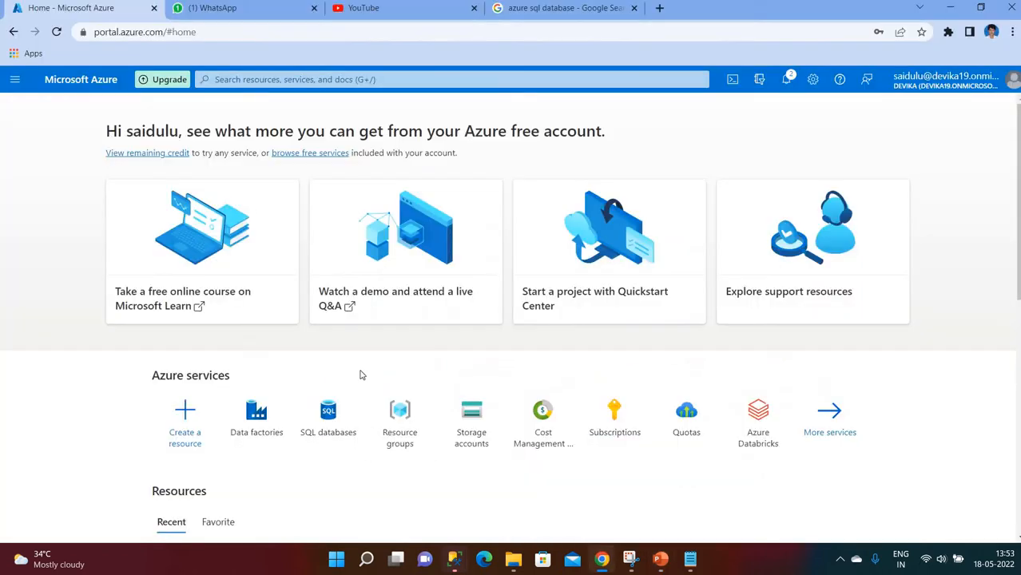
left_click(469, 428)
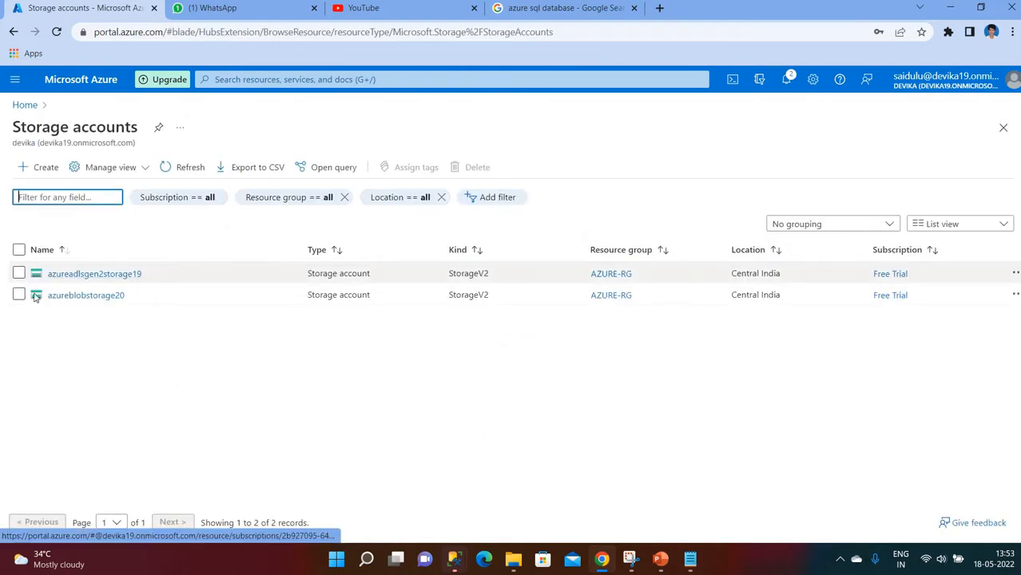
left_click(36, 172)
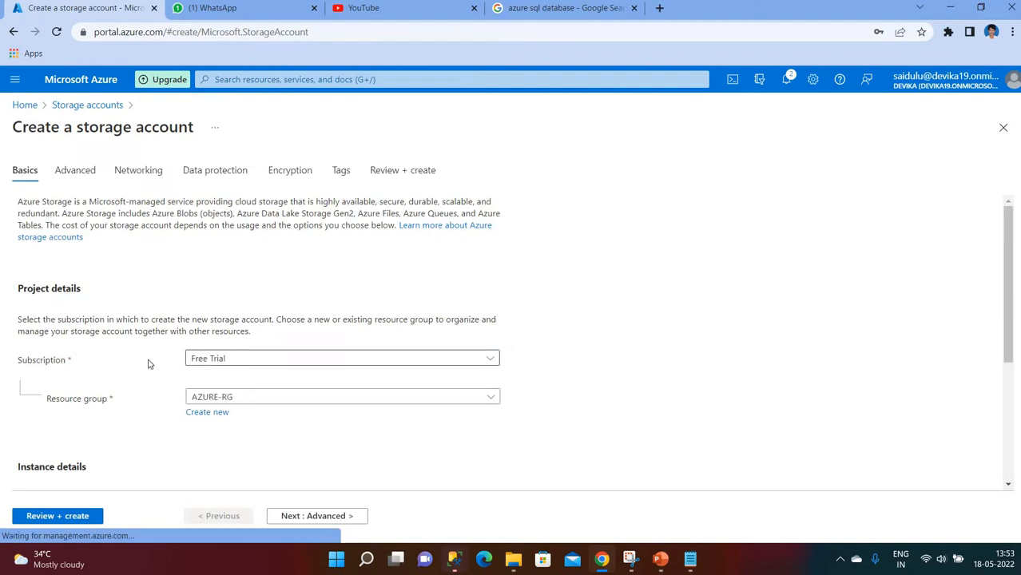
scroll(166, 345, "down", 1)
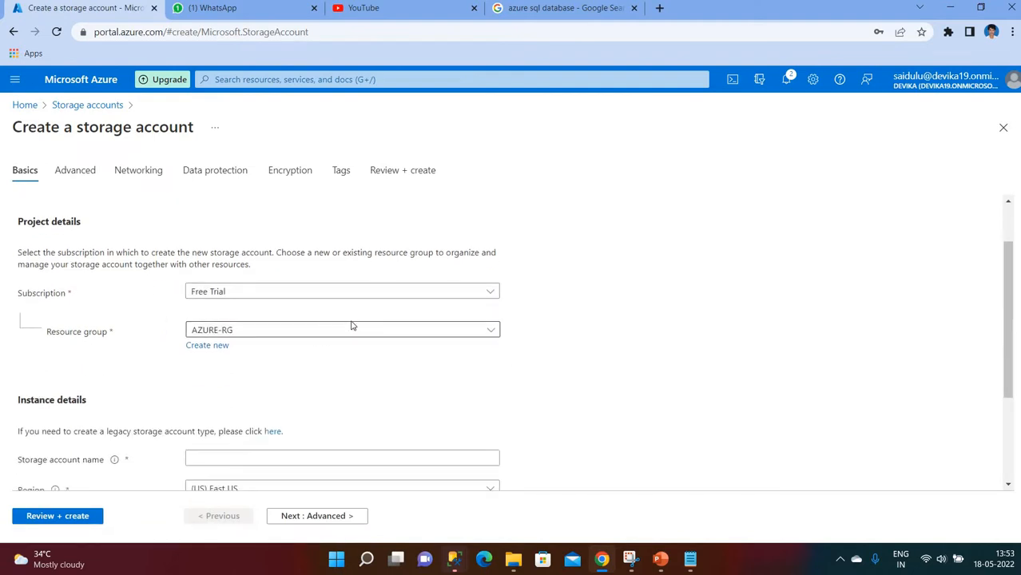
scroll(233, 268, "down", 1)
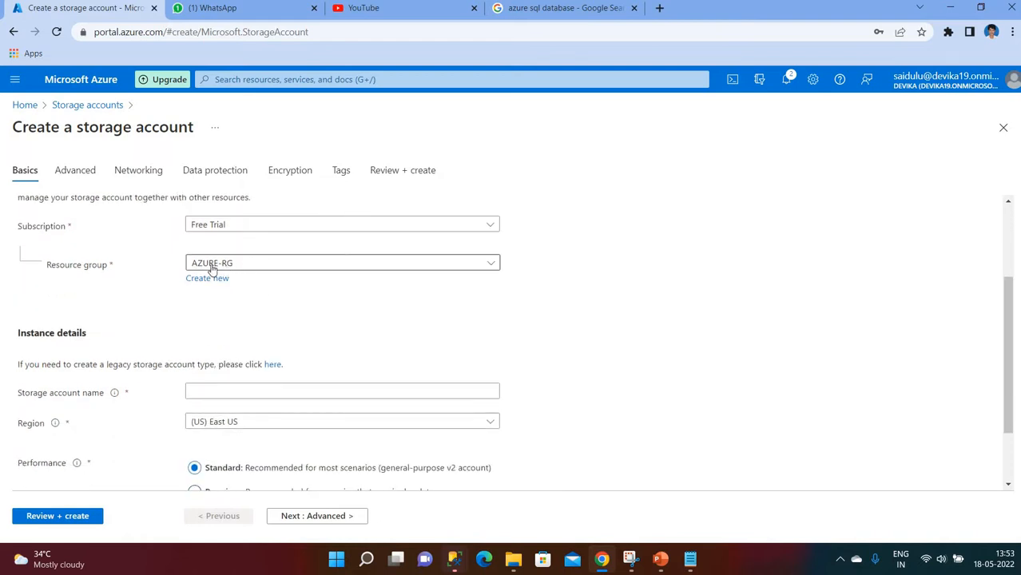
left_click(252, 269)
left_click(251, 269)
left_click(206, 280)
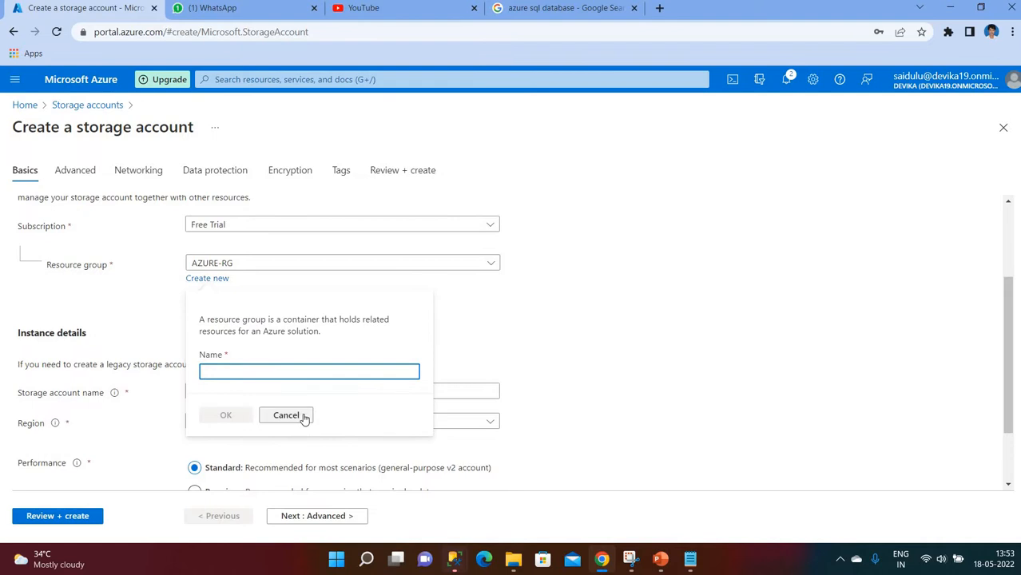
left_click(286, 415)
scroll(155, 292, "down", 2)
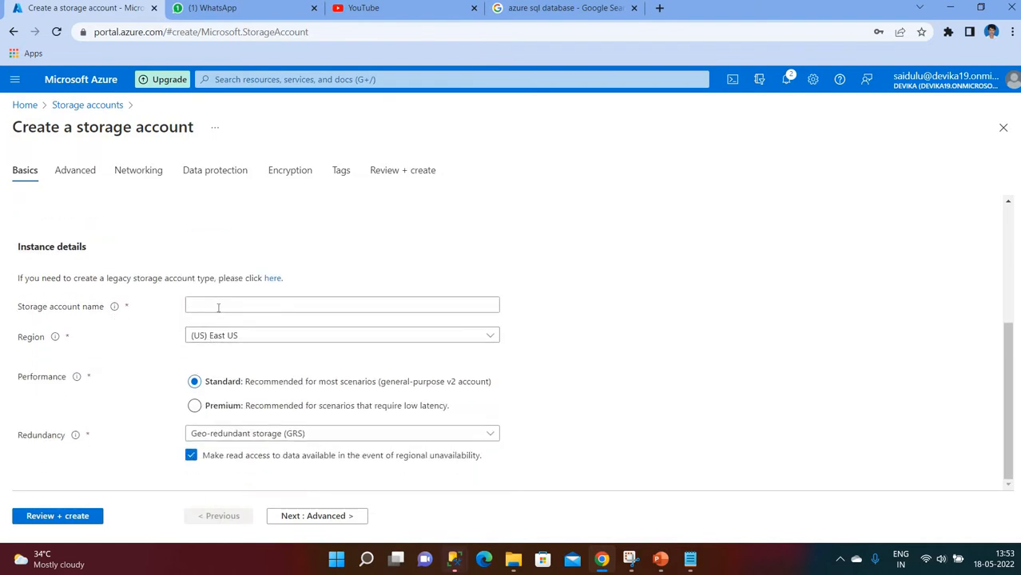
- Name the storage account azureblobstorage25
left_click(217, 306)
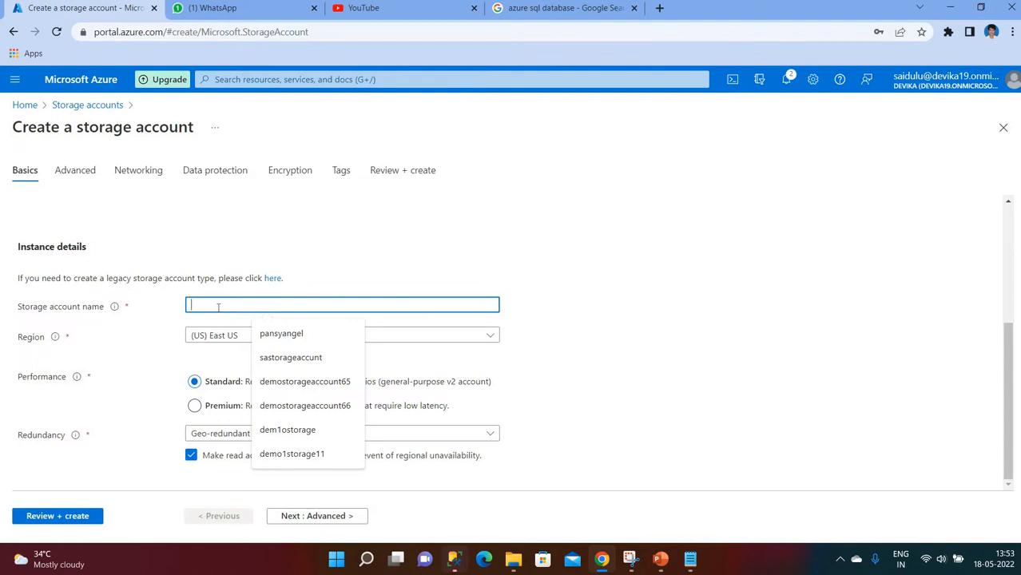
type("s")
key("BackSpace")
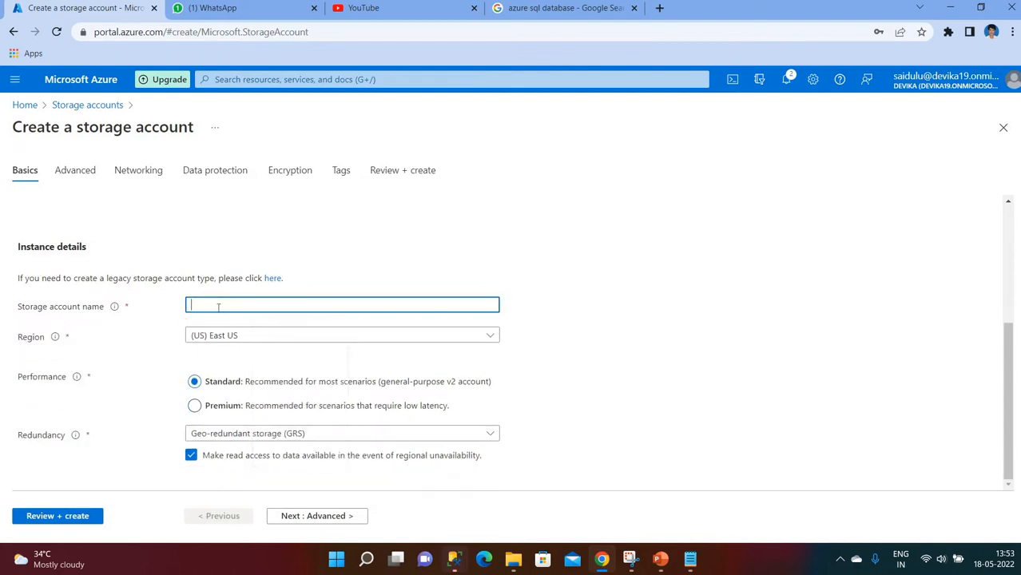
type("s")
key("BackSpace")
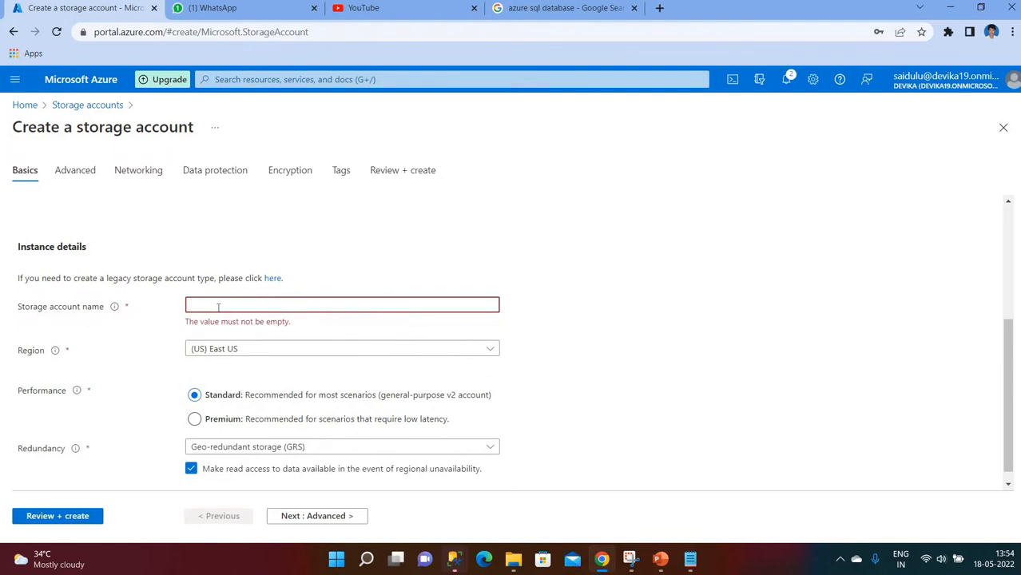
type("azur")
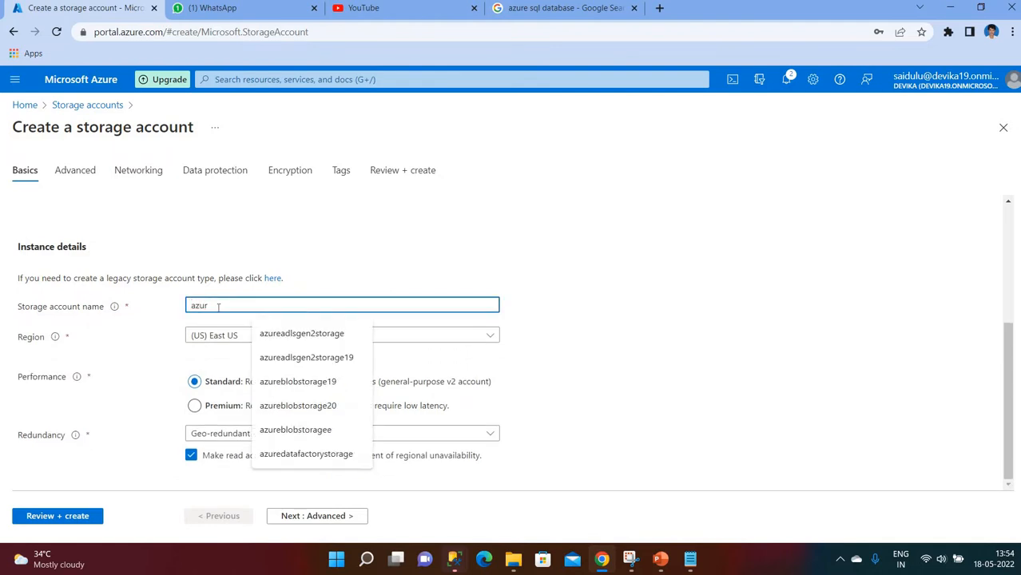
type("eblobstorage")
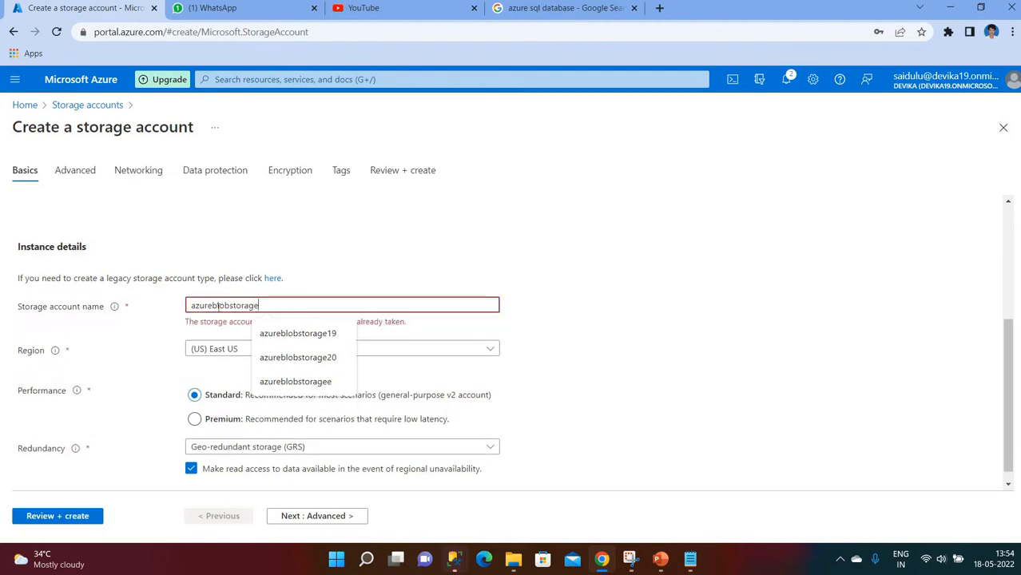
type("25")
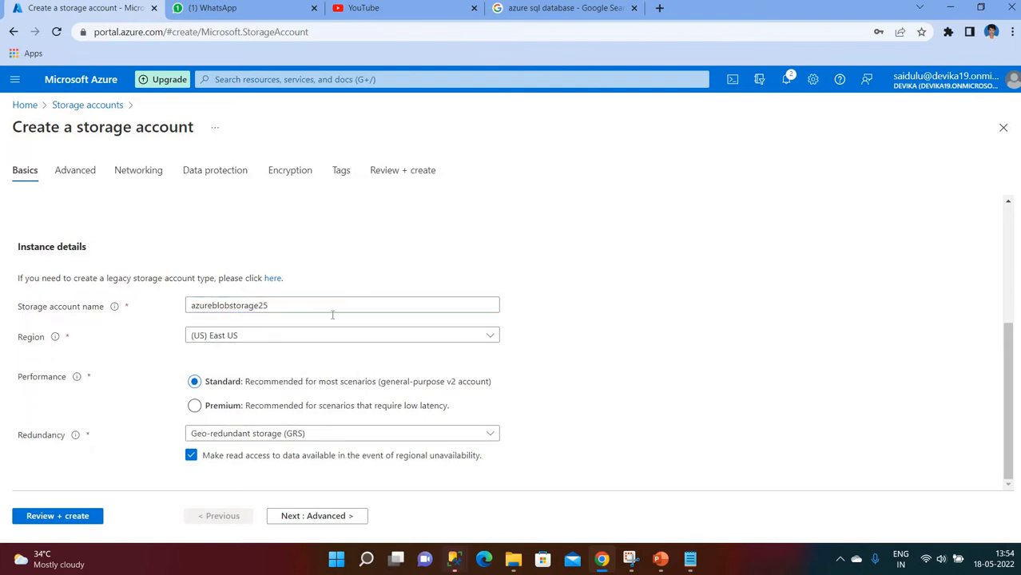
- Set region Central India and Locally-redundant storage (LRS), then run Review + create
left_click(235, 340)
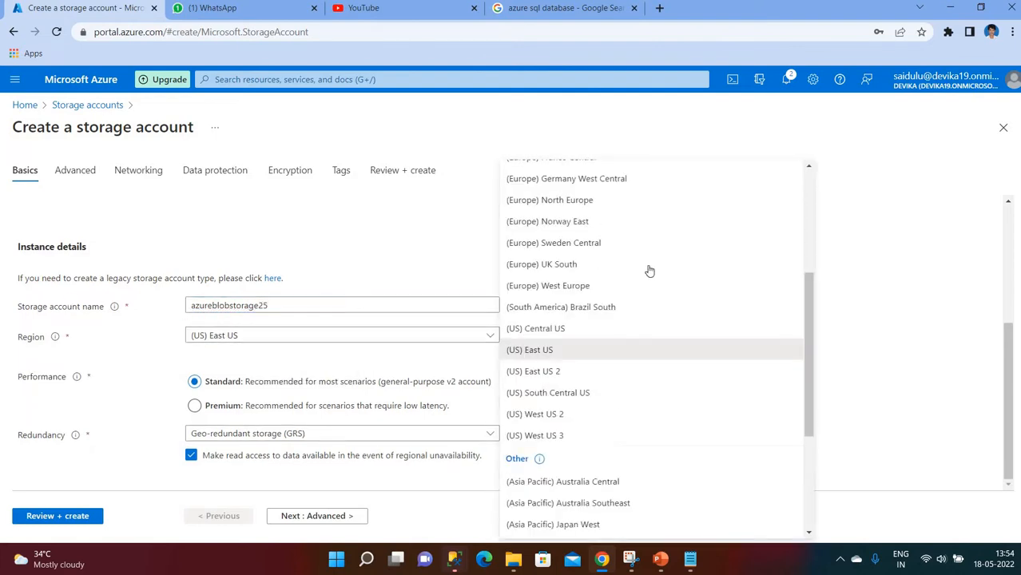
scroll(627, 265, "up", 3)
scroll(626, 284, "down", 1)
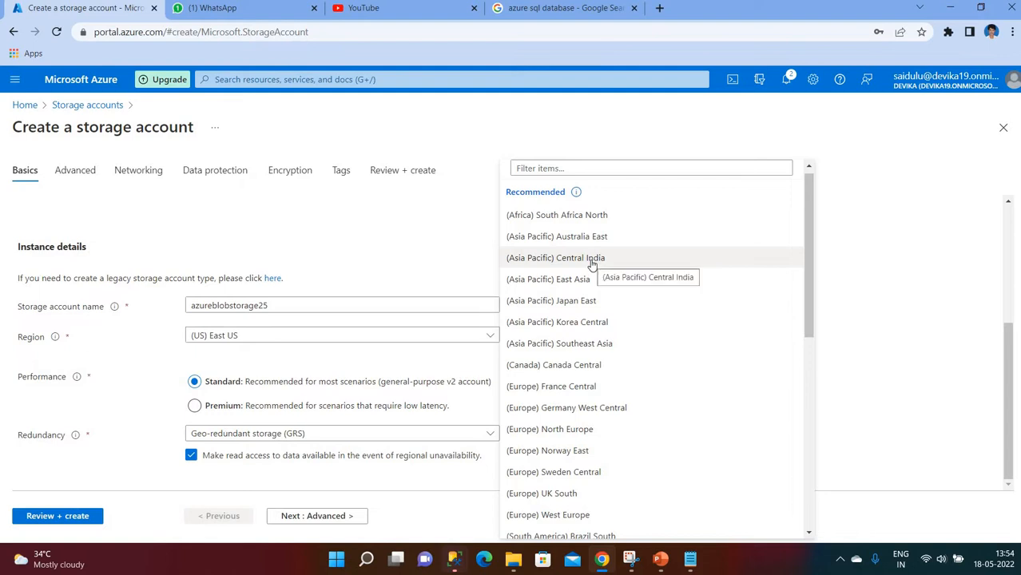
left_click(592, 265)
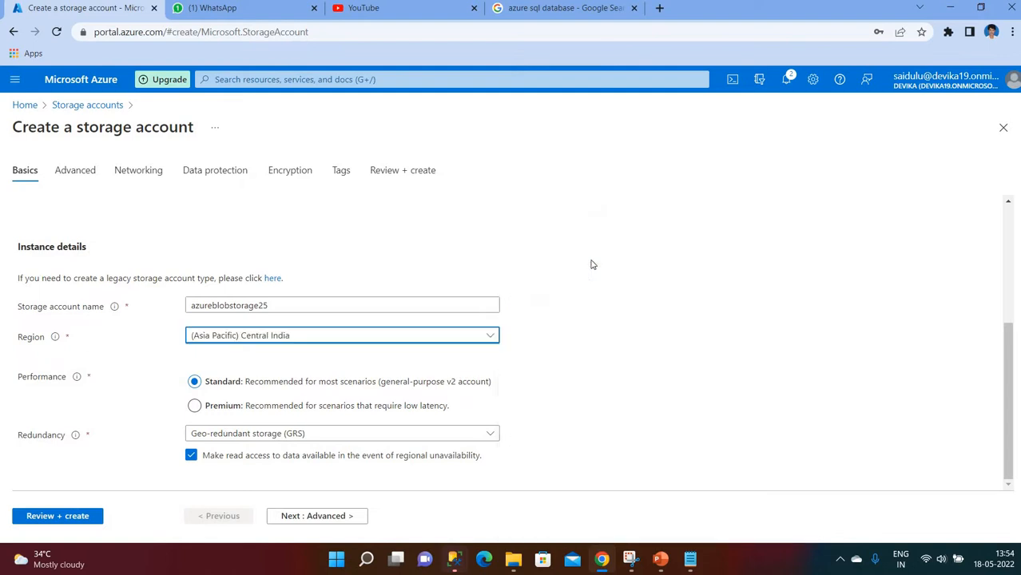
left_click(242, 436)
left_click(235, 246)
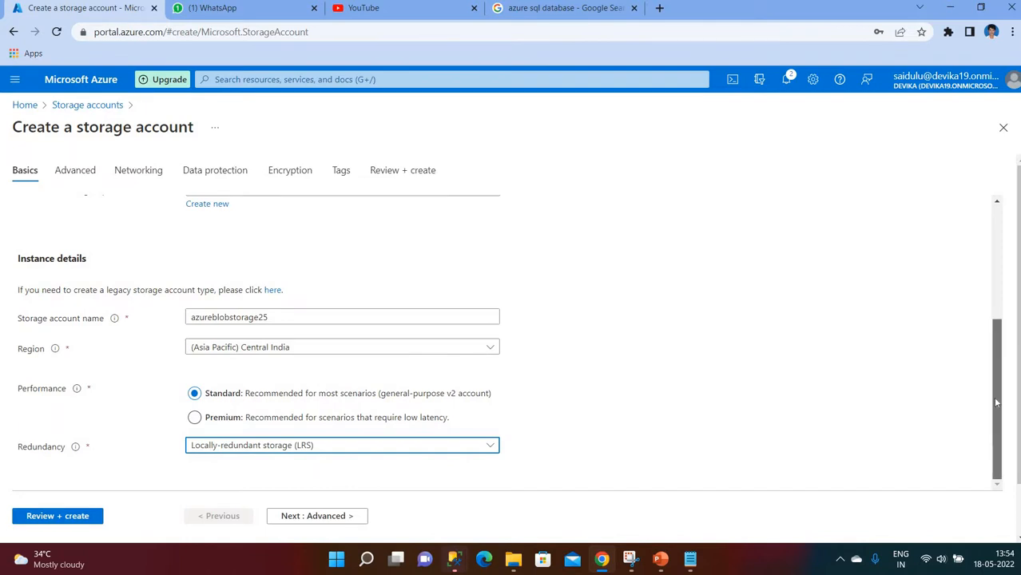
left_click_drag(1005, 285, 1001, 391)
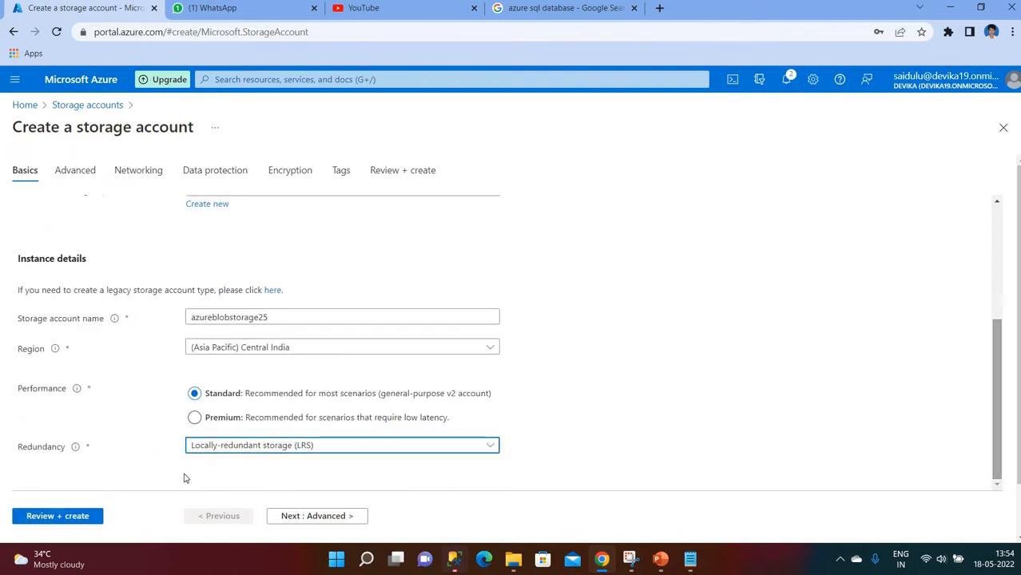
left_click(82, 516)
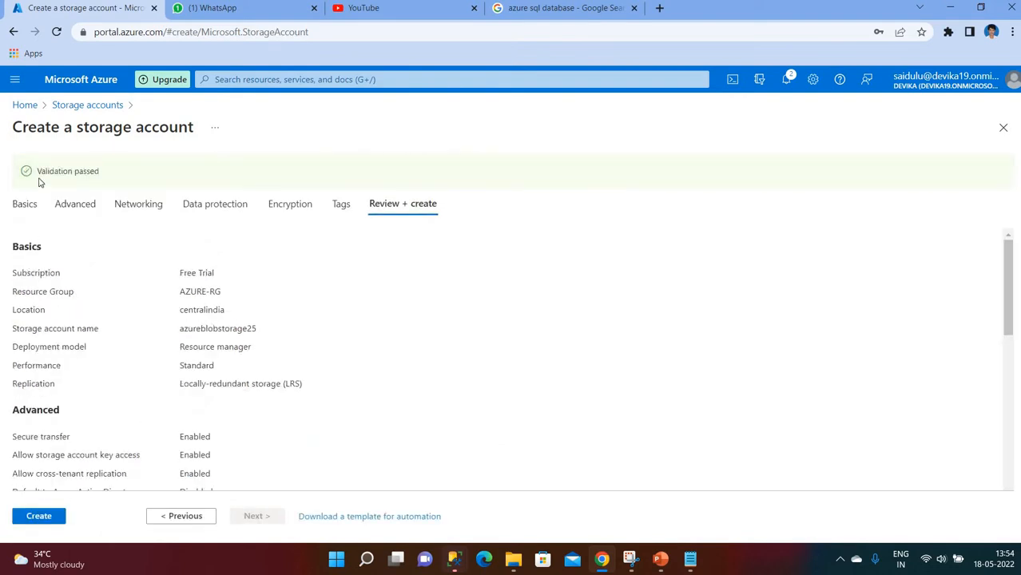
- Deploy azureblobstorage25 and open the storage account once its deployment succeeds
left_click(45, 518)
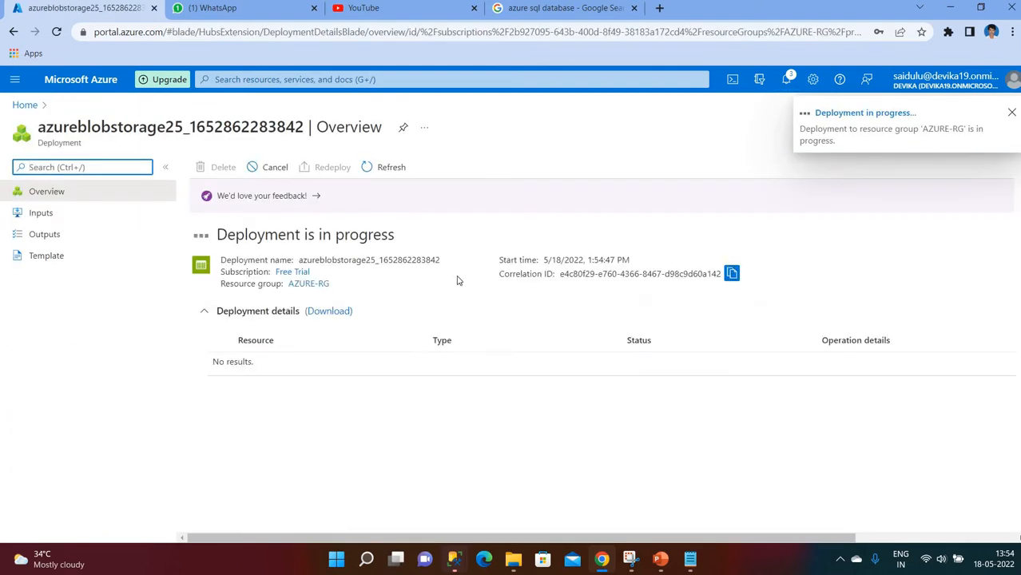
left_click(1011, 114)
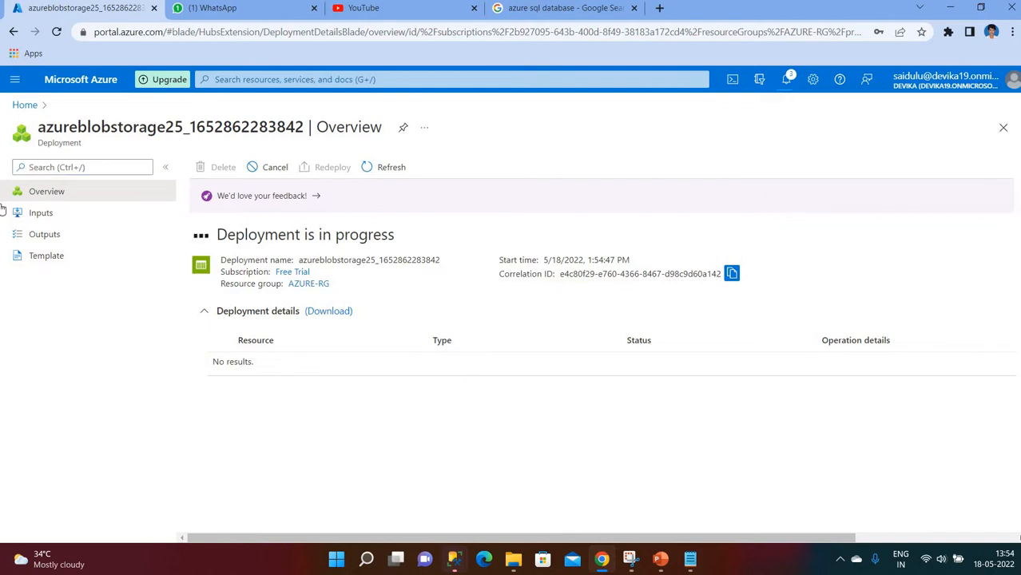
left_click(23, 105)
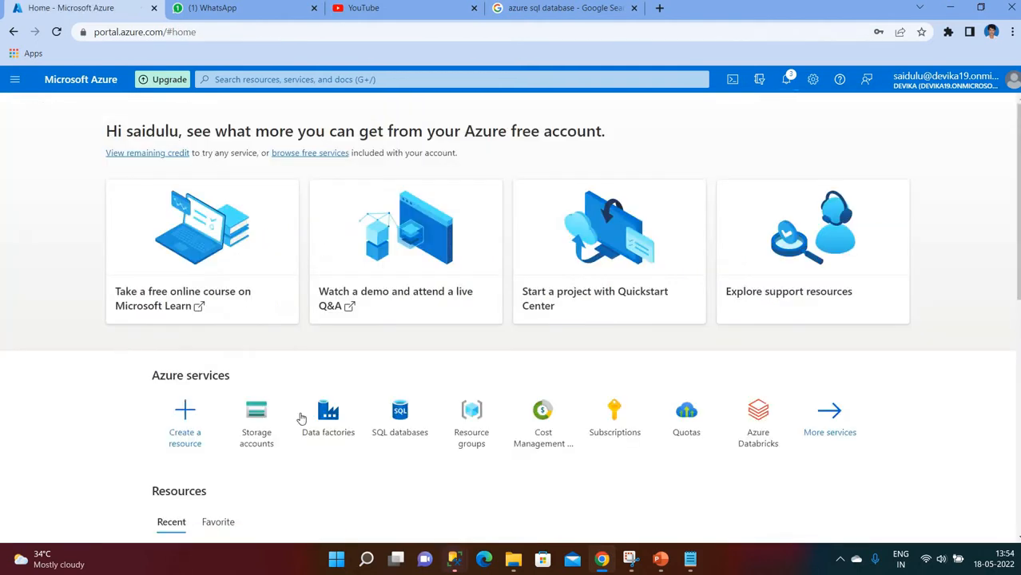
mouse_move(257, 432)
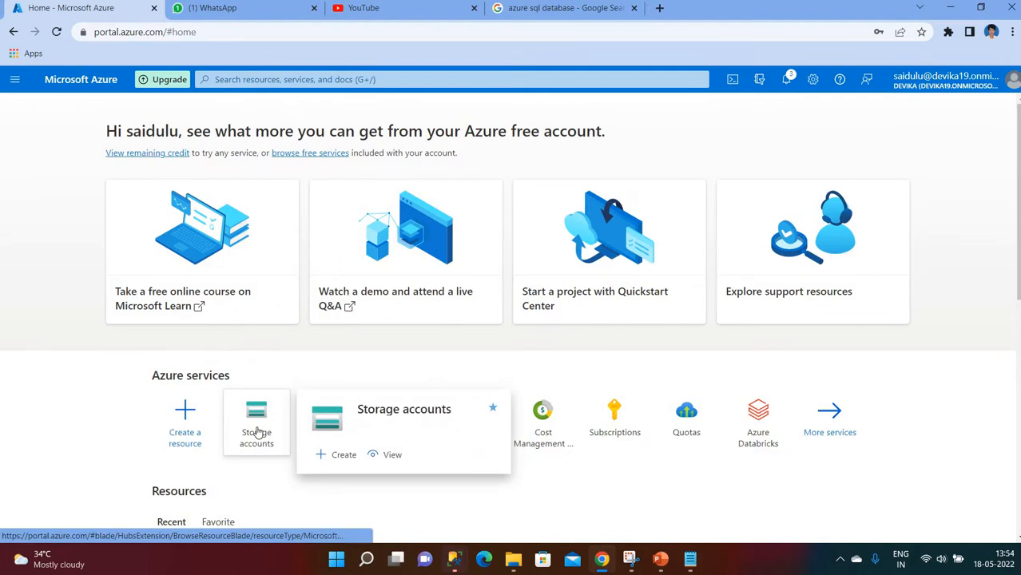
left_click(254, 430)
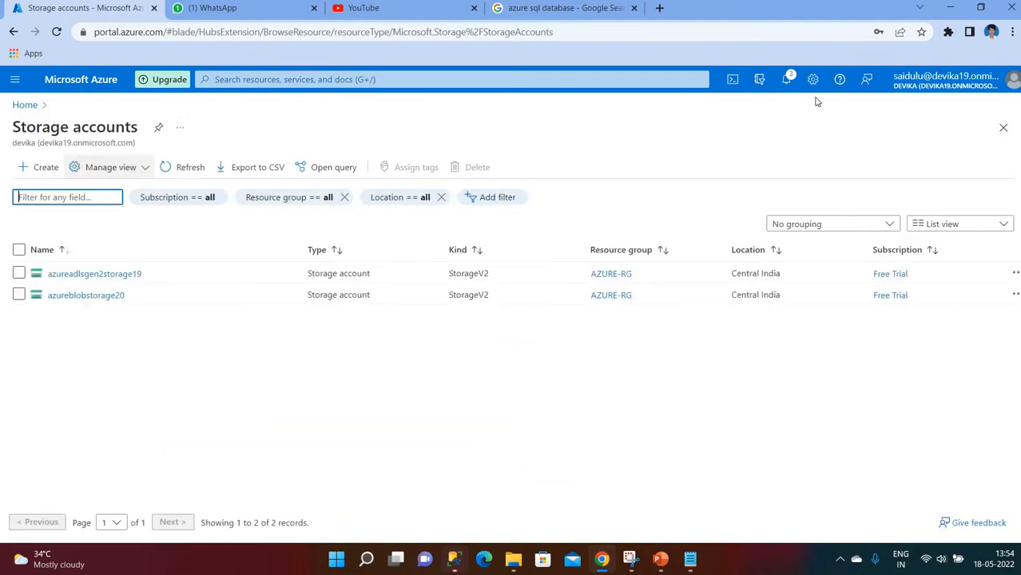
left_click(787, 80)
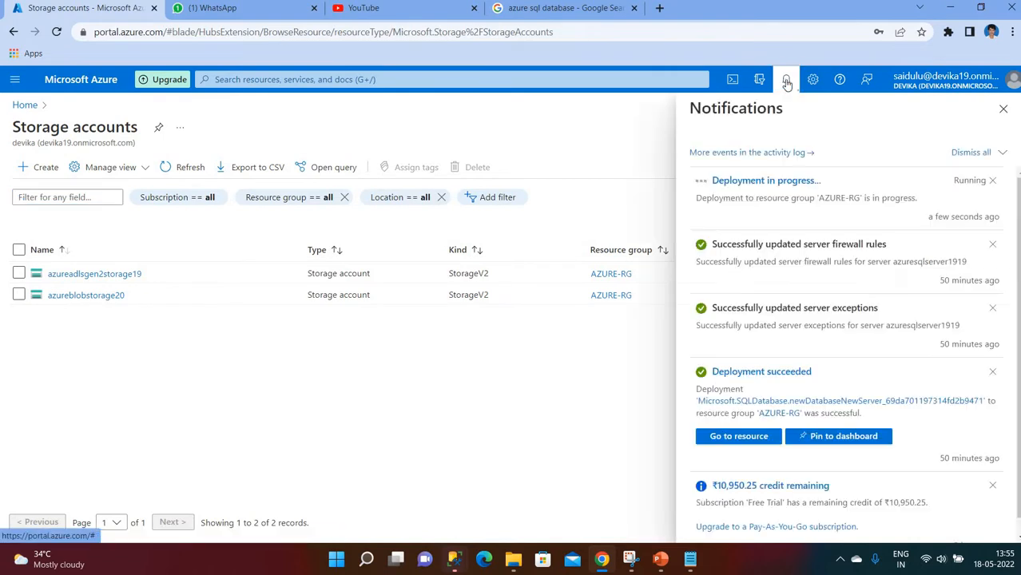
left_click(767, 182)
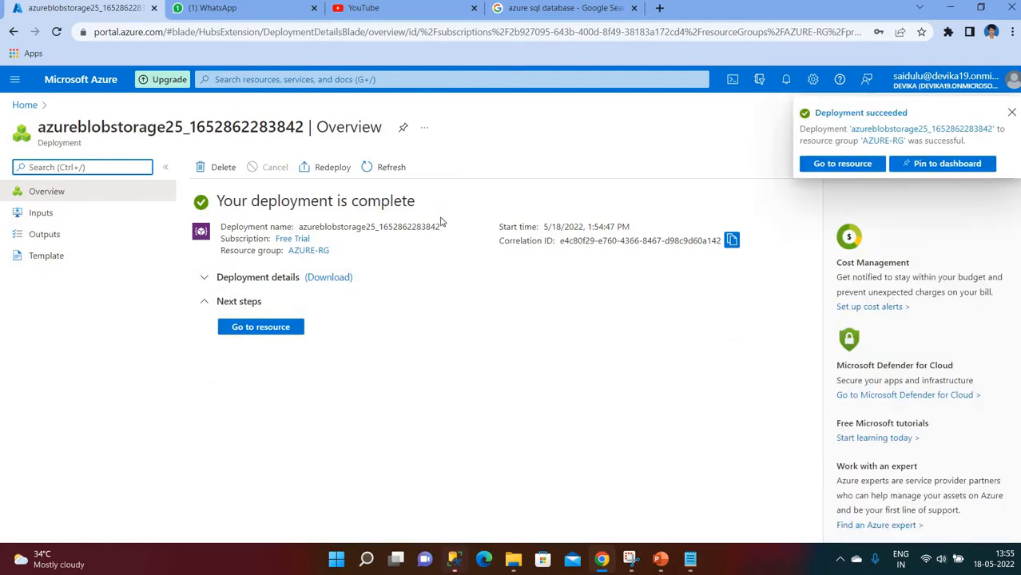
left_click(272, 327)
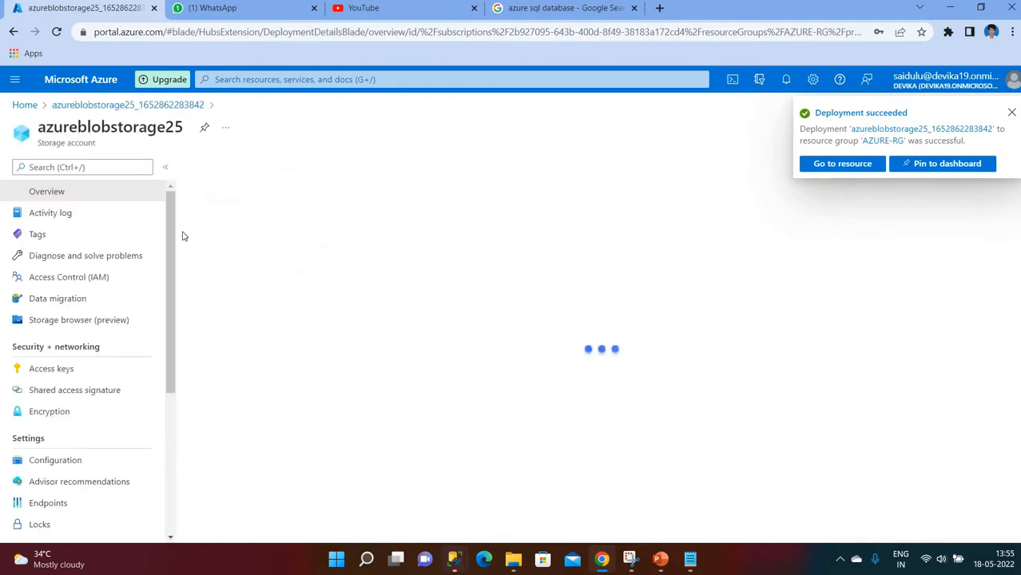
- Add a private container named input to azureblobstorage25 and open its blob list
left_click(1012, 112)
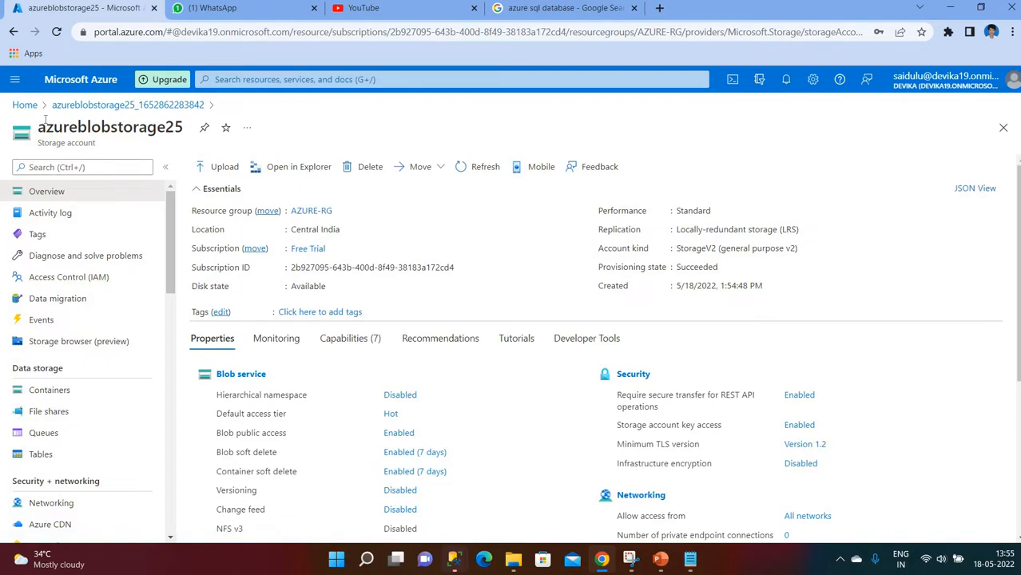
left_click_drag(38, 128, 185, 134)
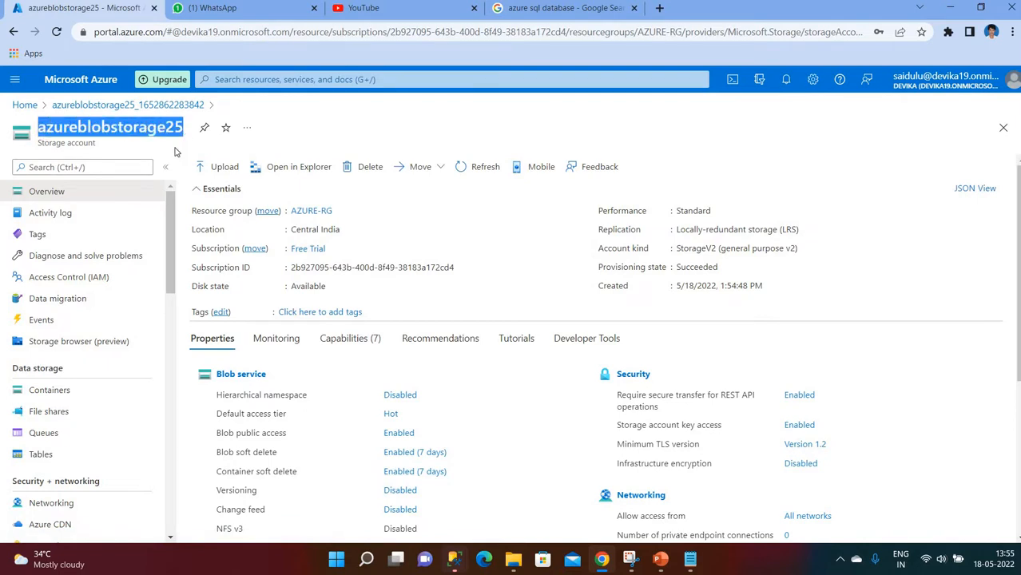
left_click(82, 396)
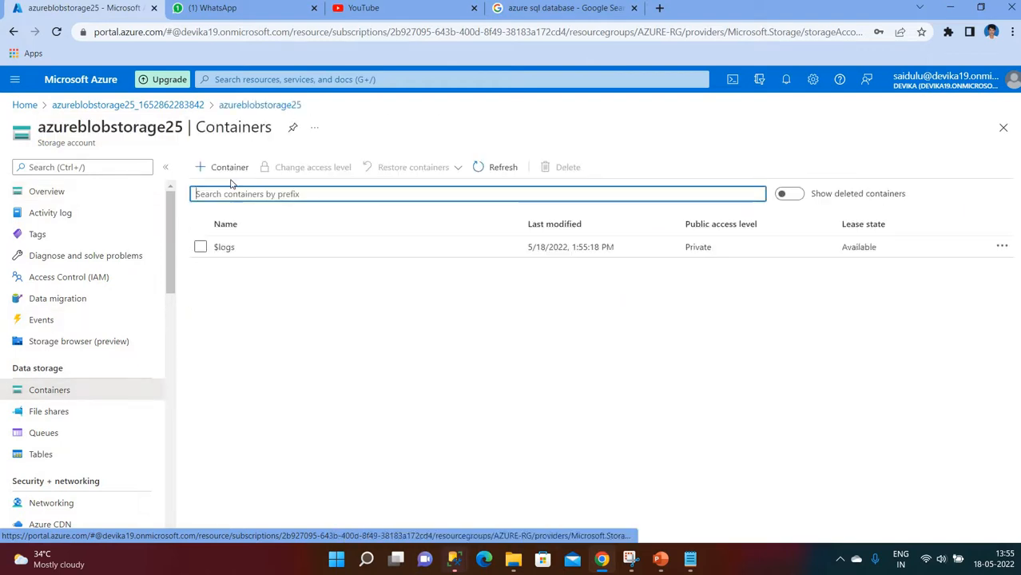
left_click(224, 169)
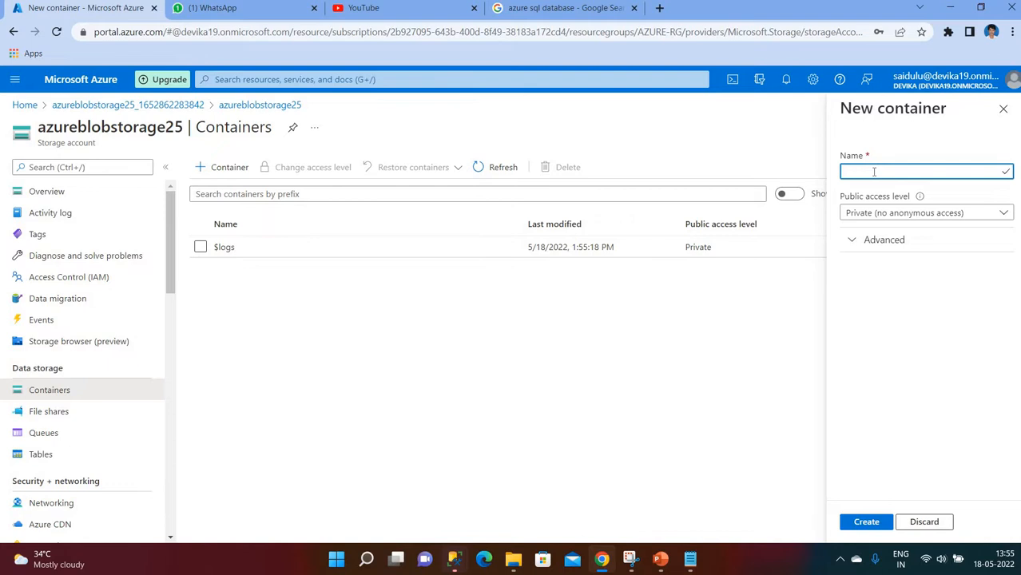
type("input")
left_click(879, 243)
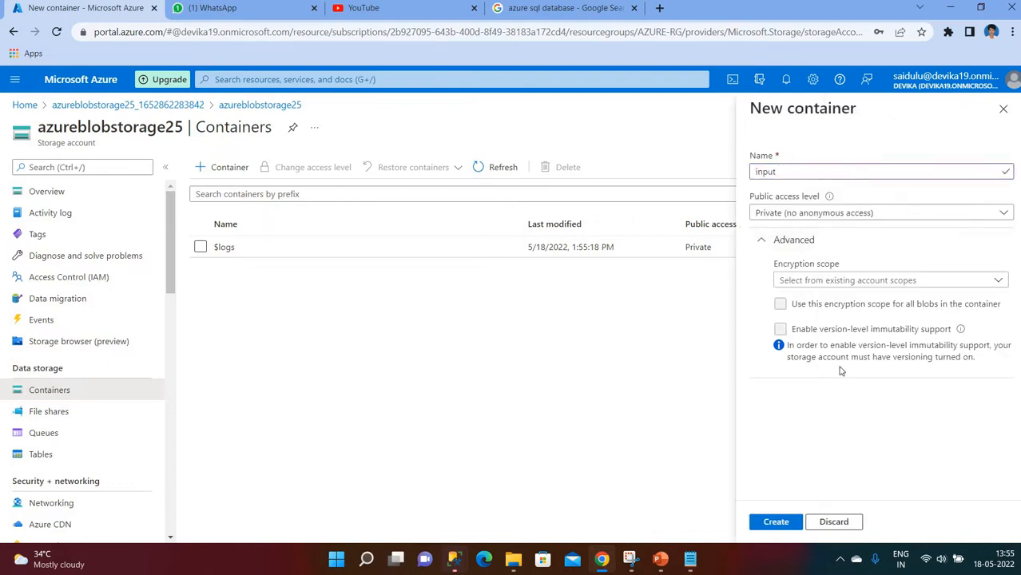
left_click(775, 522)
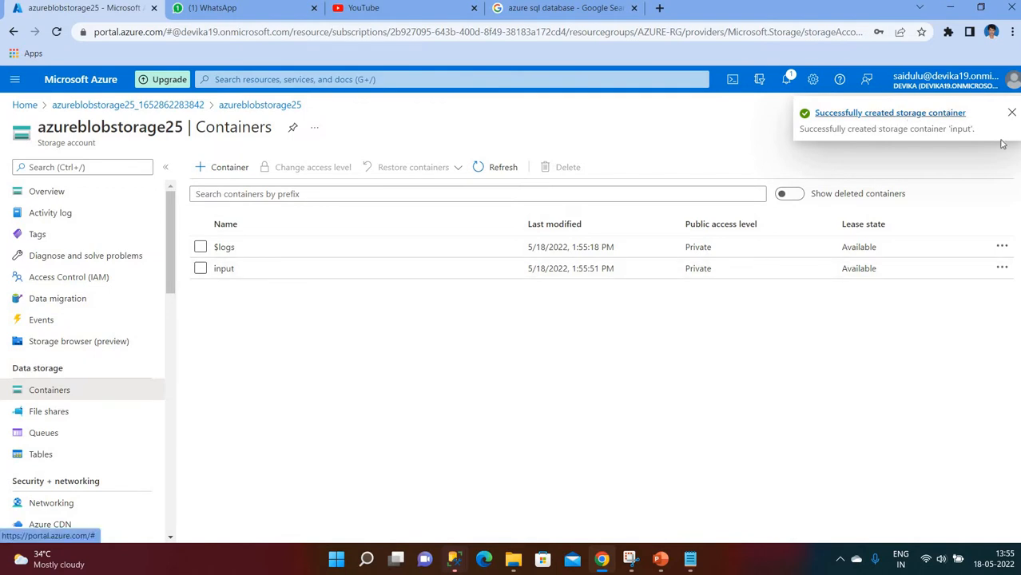
left_click(236, 269)
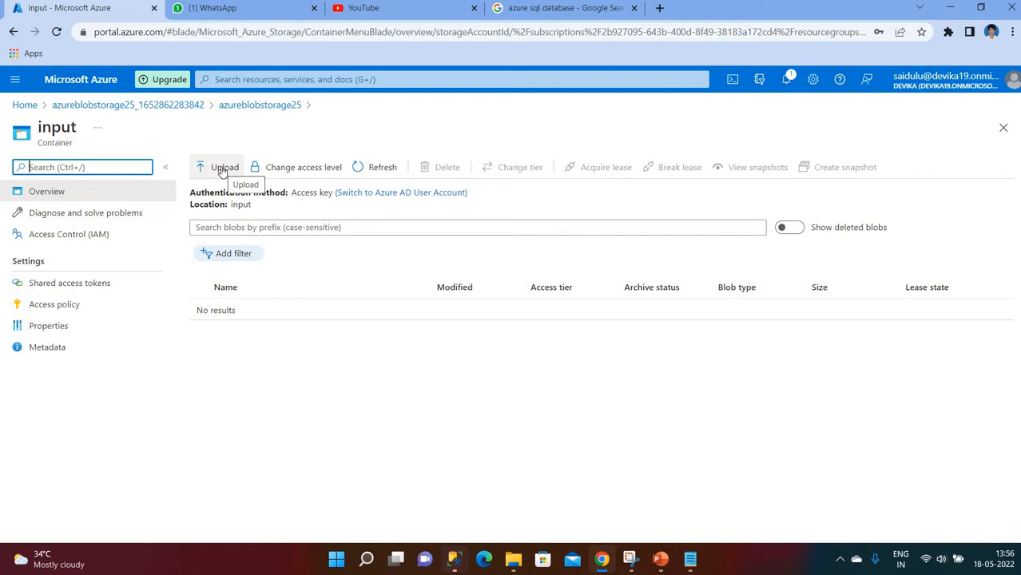
- Select emp-hyd.txt from the computer as the file to upload
left_click(223, 170)
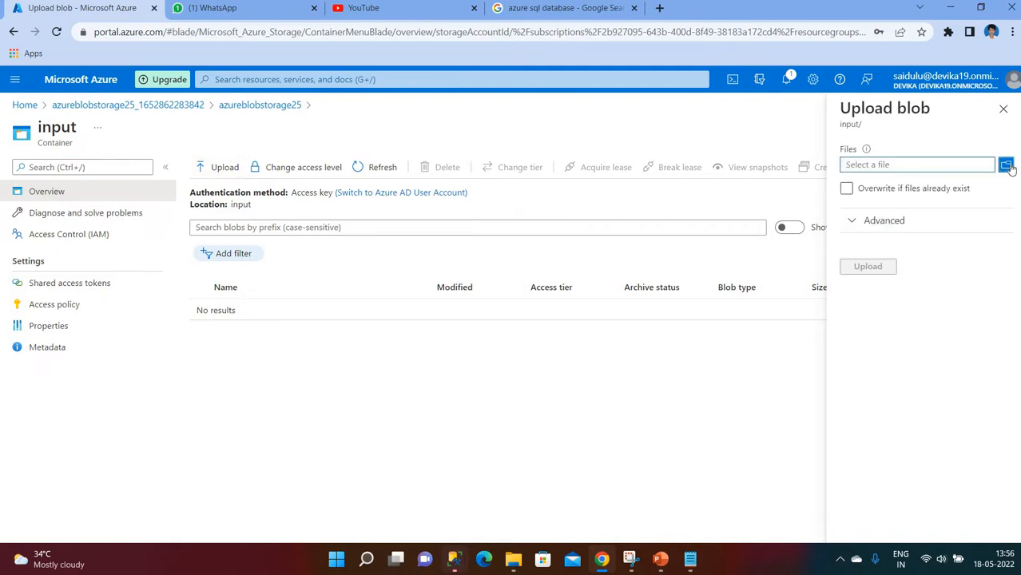
left_click(1006, 165)
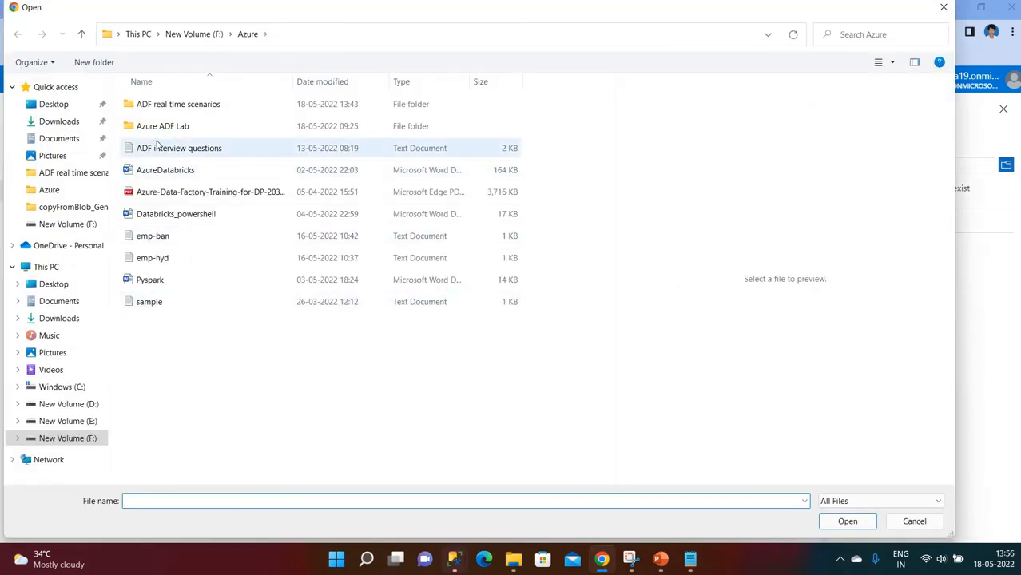
left_click(162, 265)
left_click(847, 521)
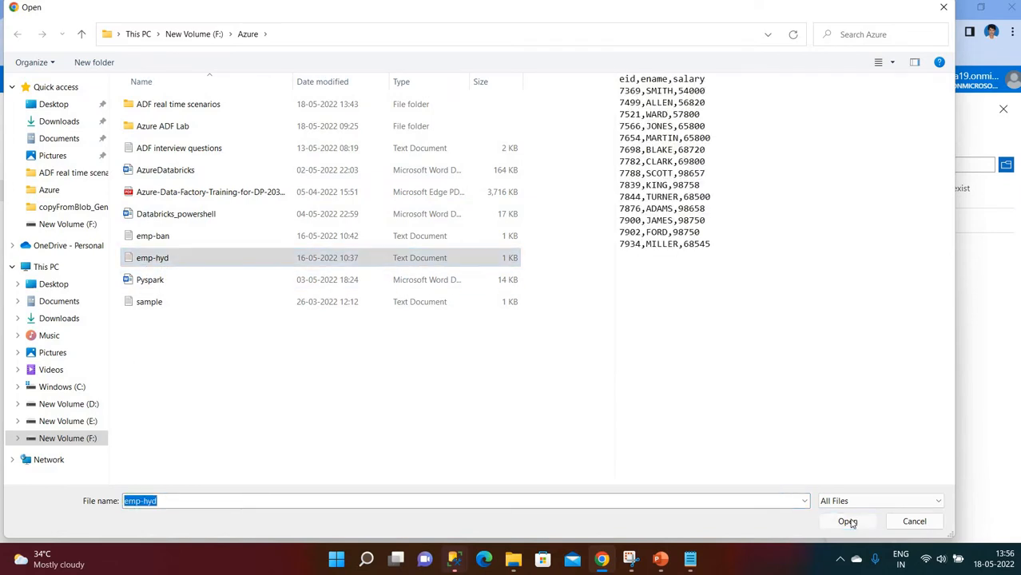
- Set the upload folder to emp and upload the file, then view the emp folder
left_click(871, 222)
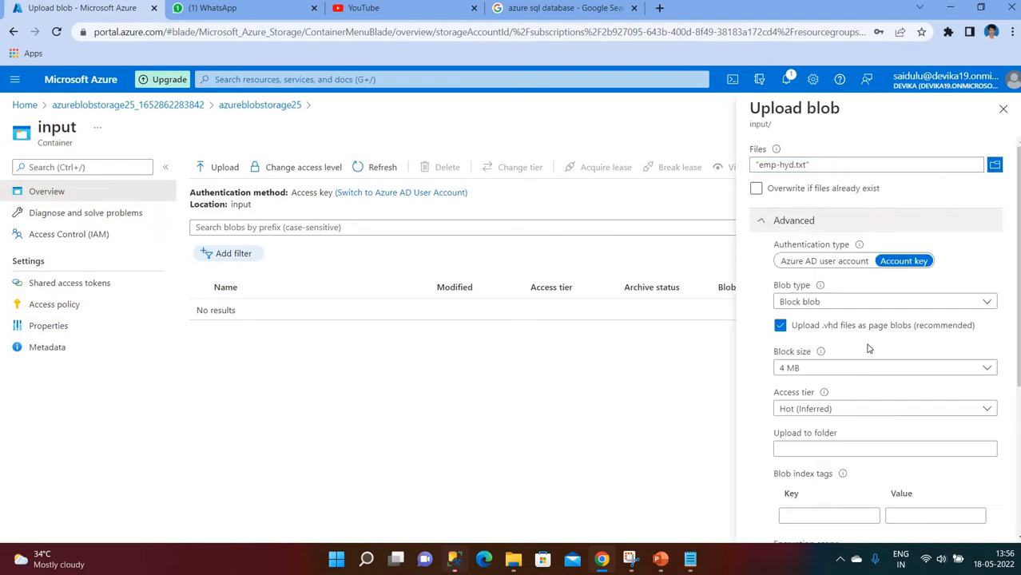
left_click(797, 448)
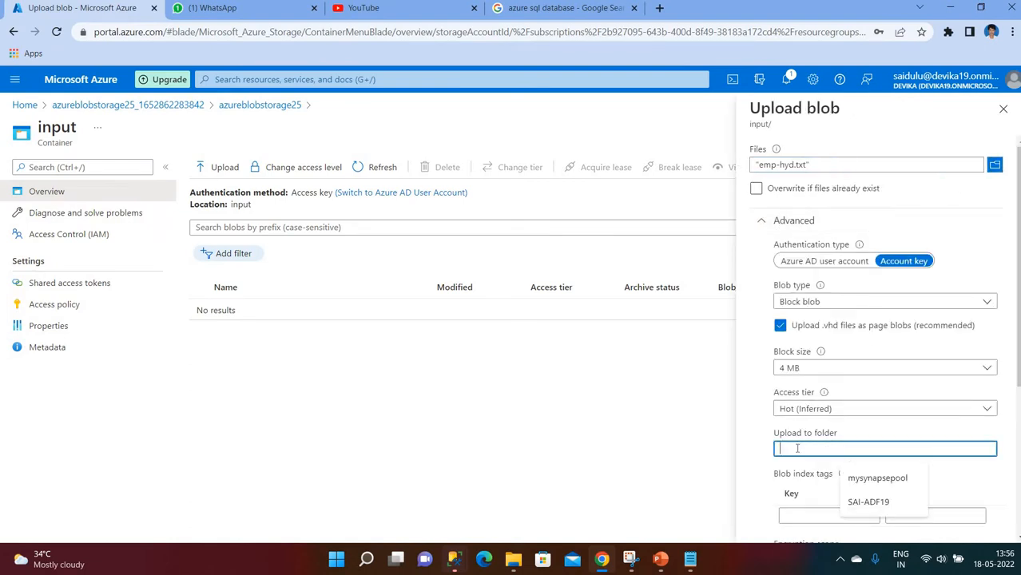
type("emp")
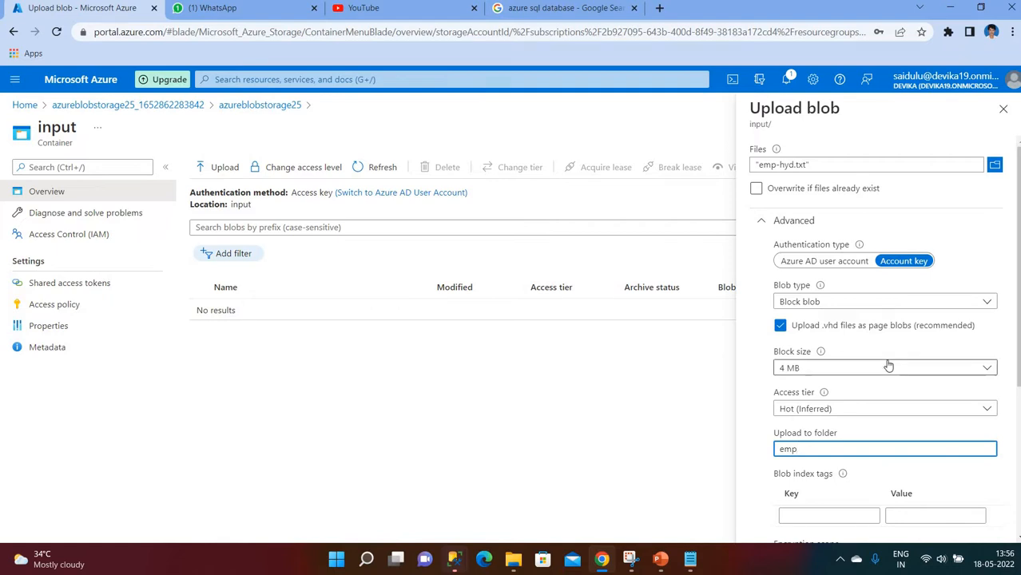
scroll(888, 365, "down", 3)
scroll(793, 515, "up", 1)
scroll(787, 503, "down", 2)
left_click(784, 498)
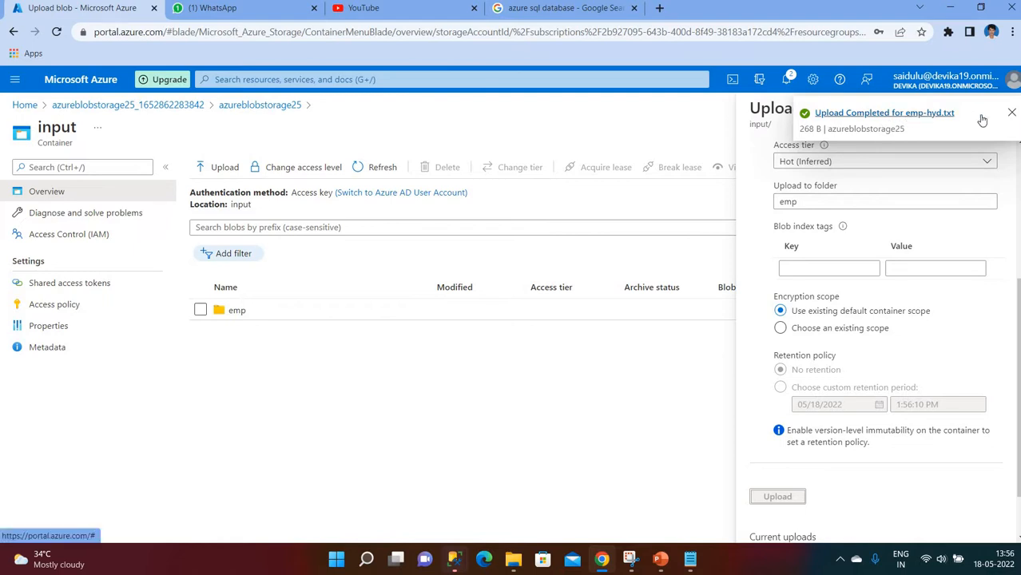
left_click(1011, 113)
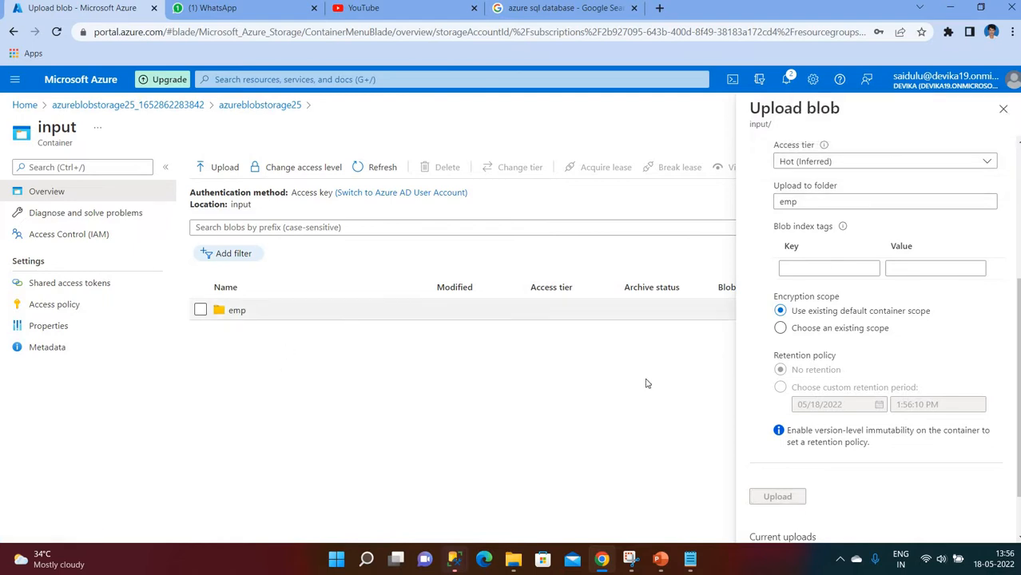
left_click(236, 310)
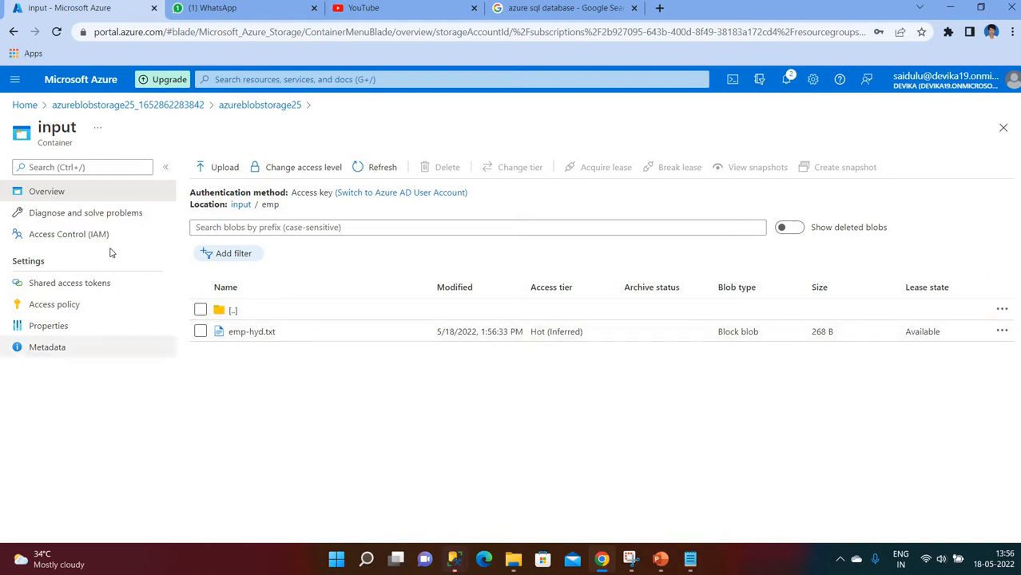
- Confirm emp-hyd.txt sits in azureblobstorage25's input/emp folder, then return Home and switch to PowerPoint
left_click(86, 112)
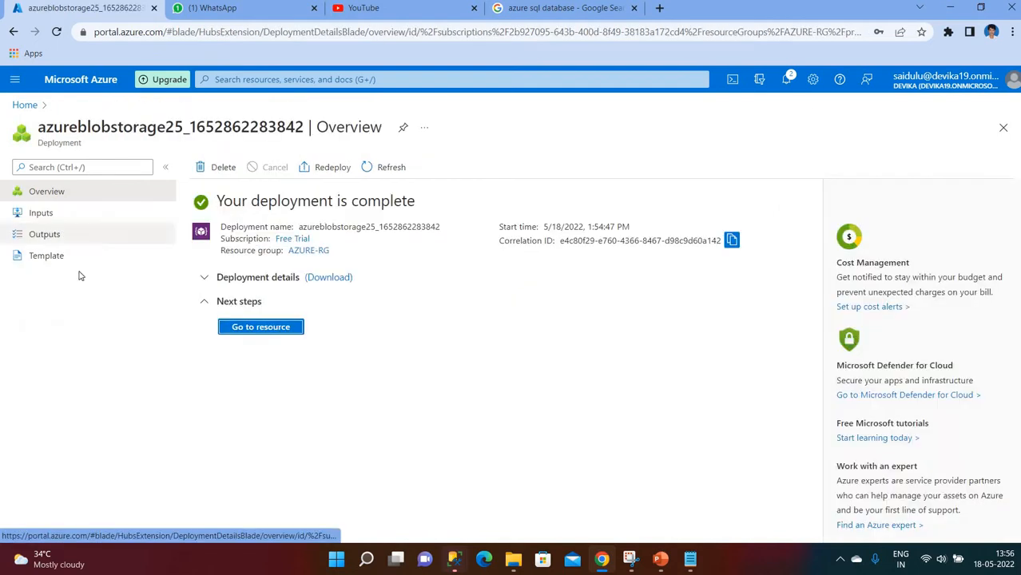
left_click(29, 105)
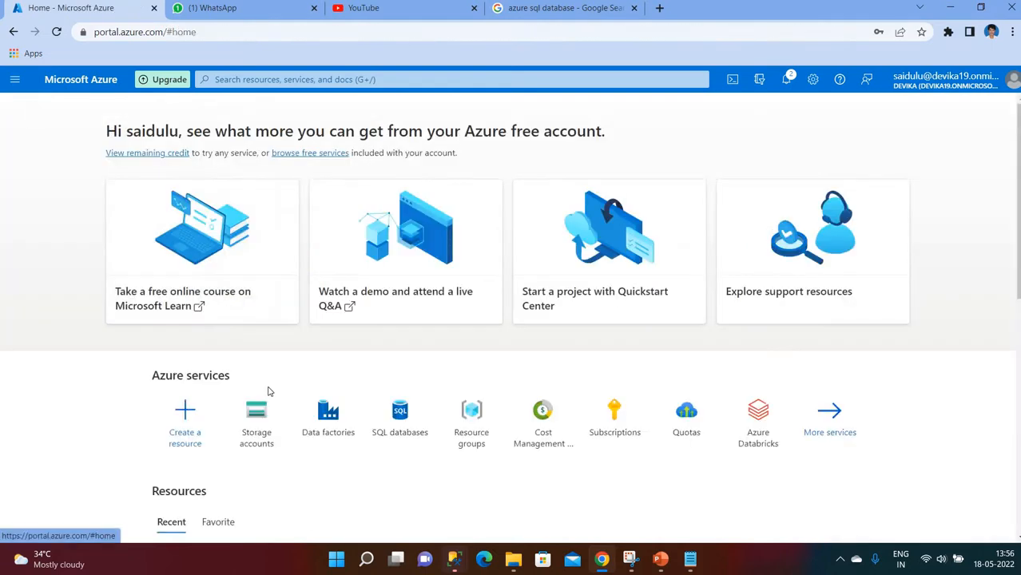
left_click(266, 431)
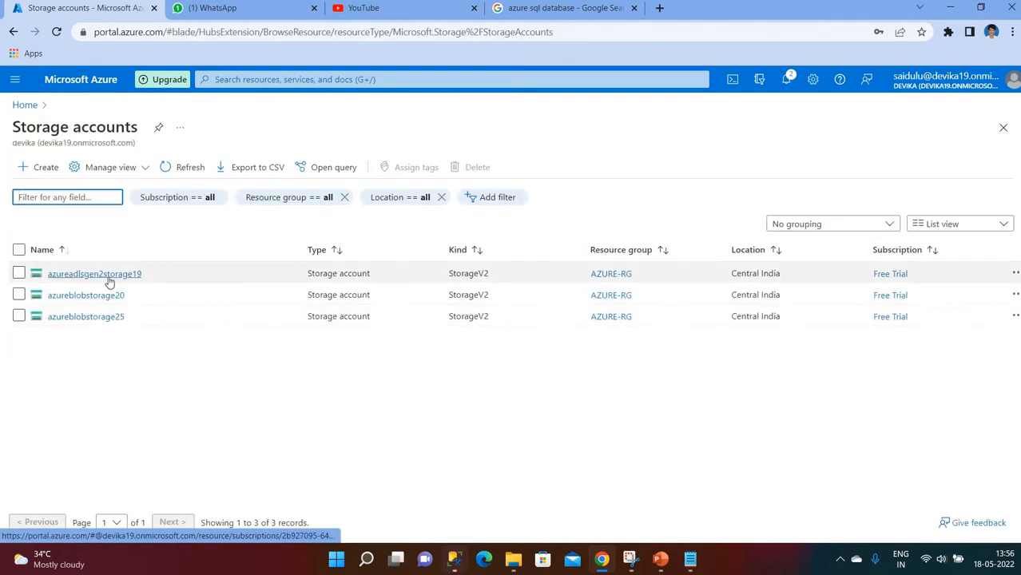
left_click(81, 318)
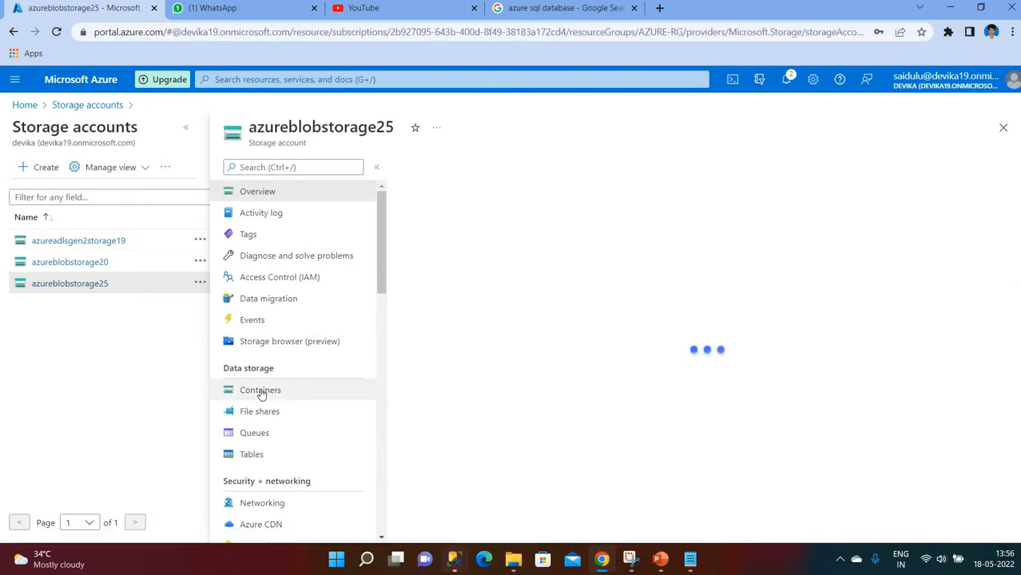
left_click(260, 391)
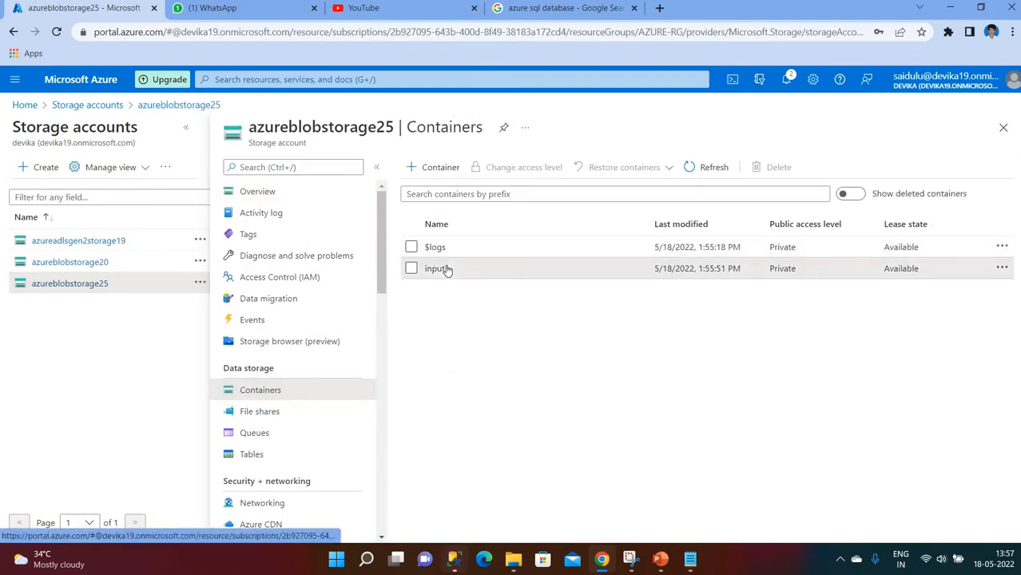
left_click(445, 267)
left_click(242, 312)
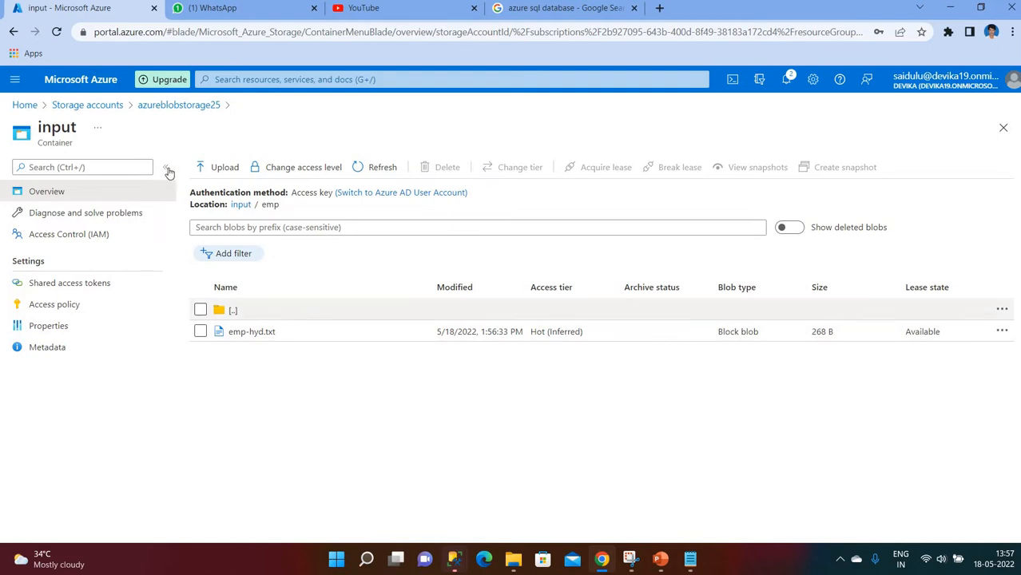
left_click(32, 110)
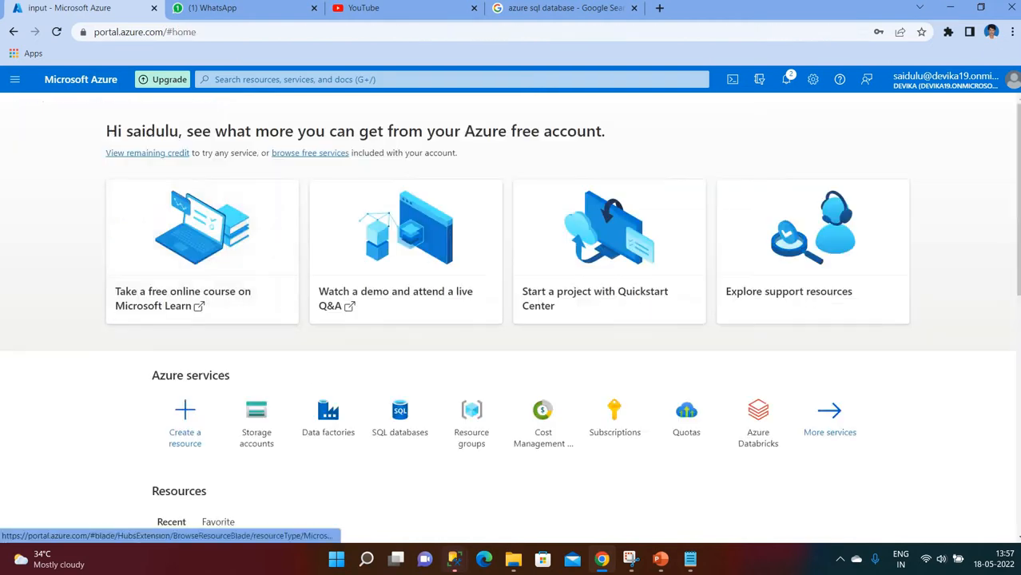
left_click(660, 559)
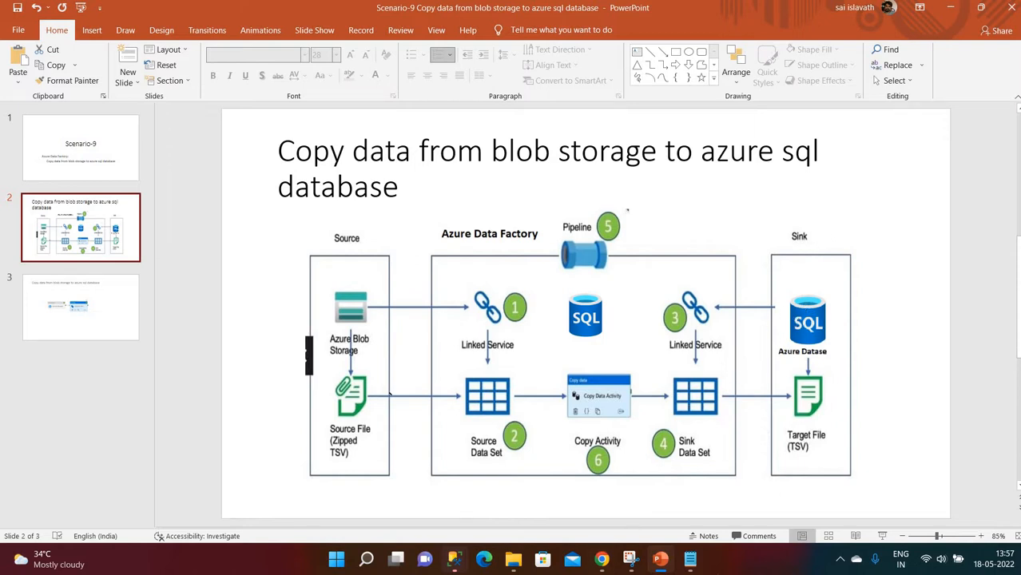
left_click(612, 489)
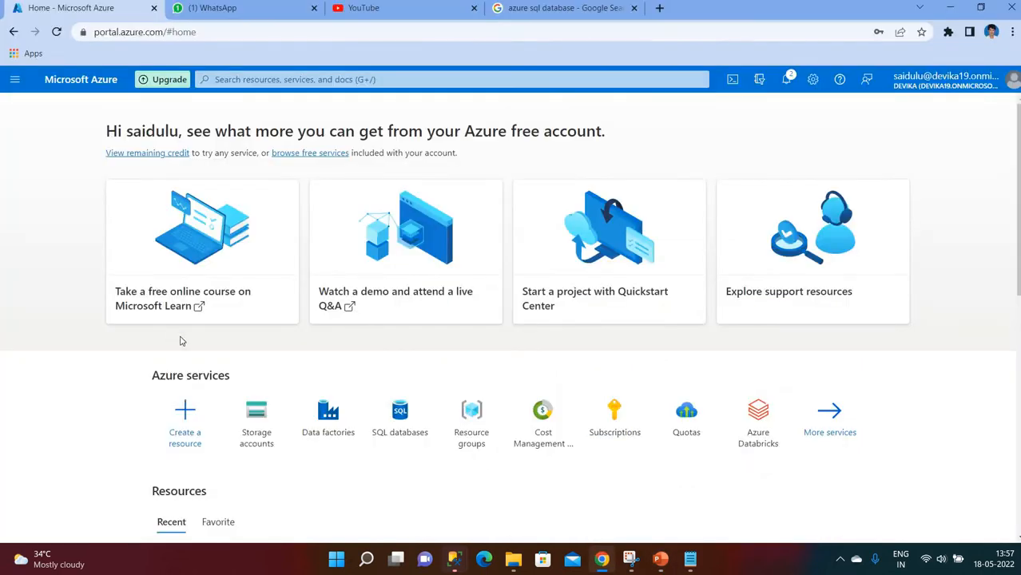
- Search for 'sql' and open the SQL databases service
left_click(315, 80)
type("azure")
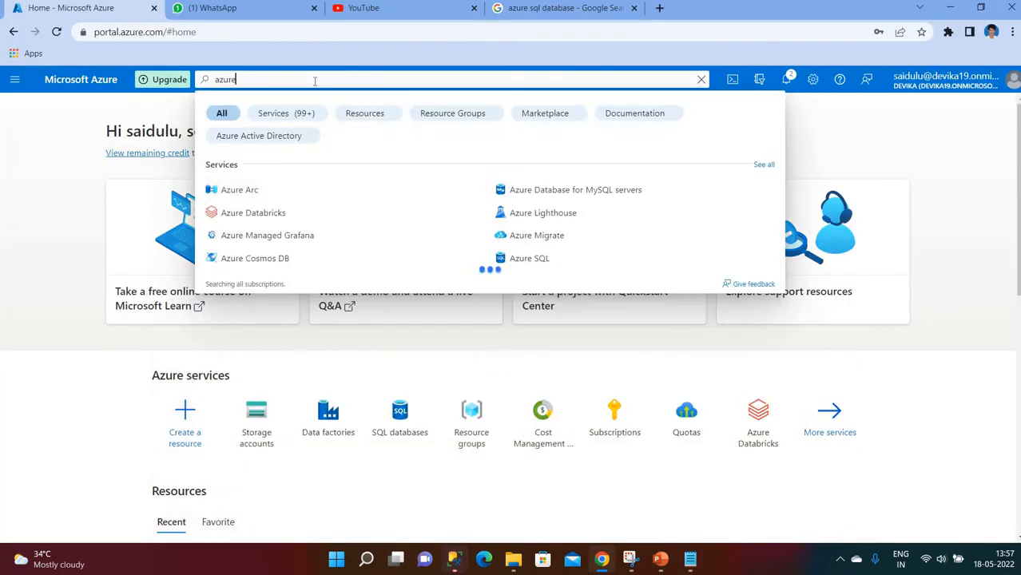
type(" data")
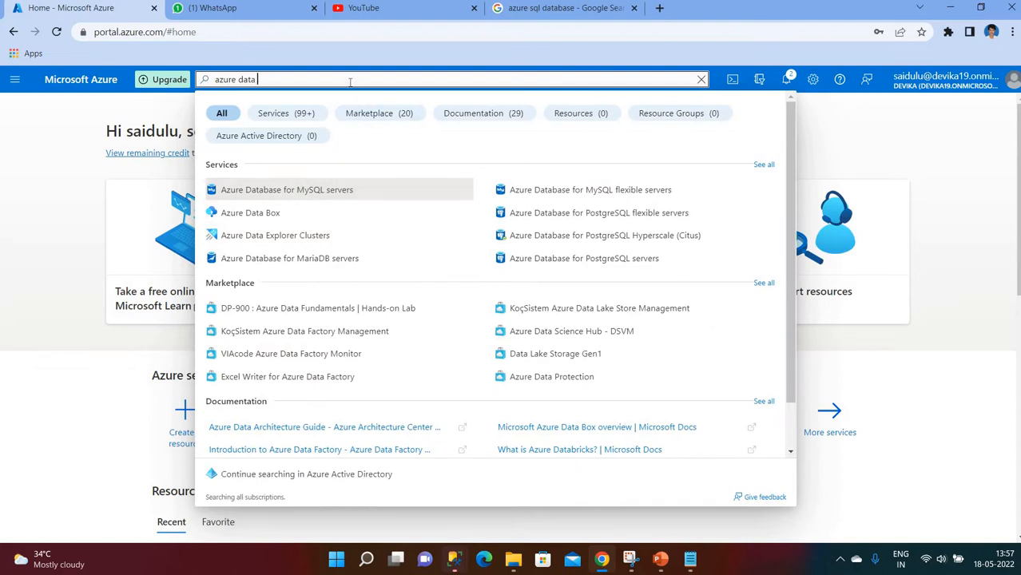
type("base")
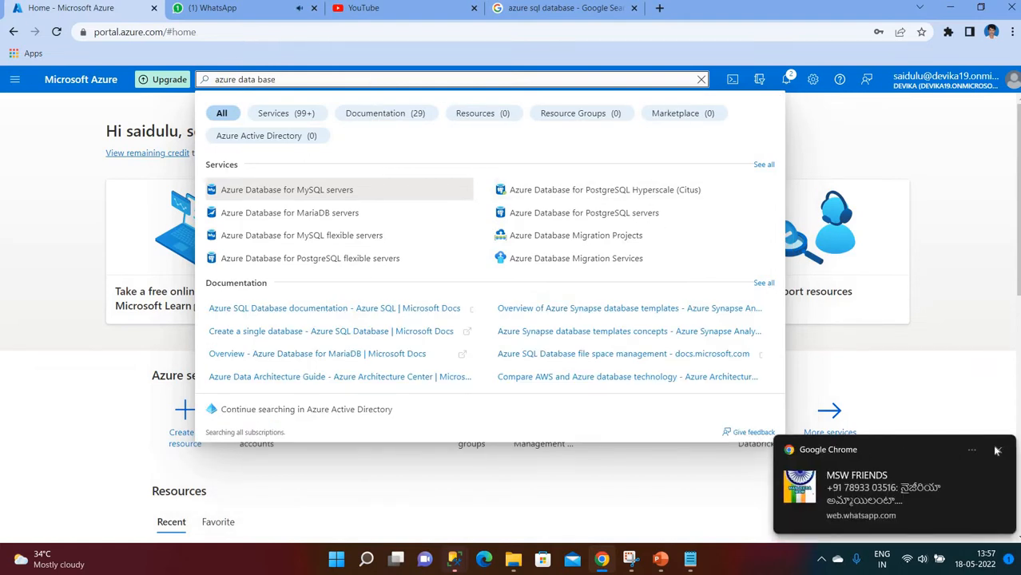
left_click(997, 453)
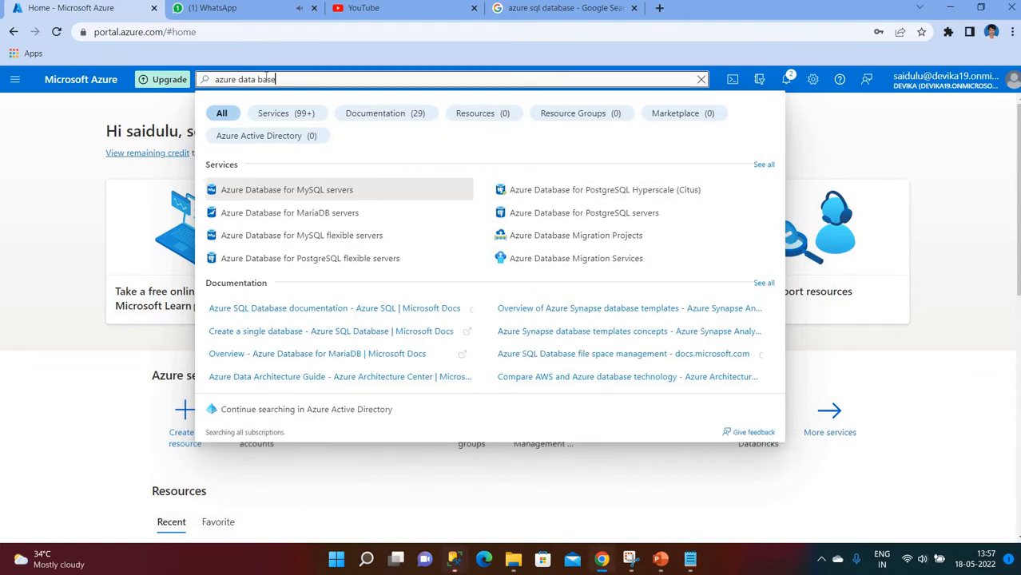
key("BackSpace")
key("BackSpace")
key("BackSpace")
key("BackSpace")
key("BackSpace")
key("BackSpace")
key("BackSpace")
key("BackSpace")
key("BackSpace")
key("BackSpace")
key("BackSpace")
key("BackSpace")
key("BackSpace")
key("BackSpace")
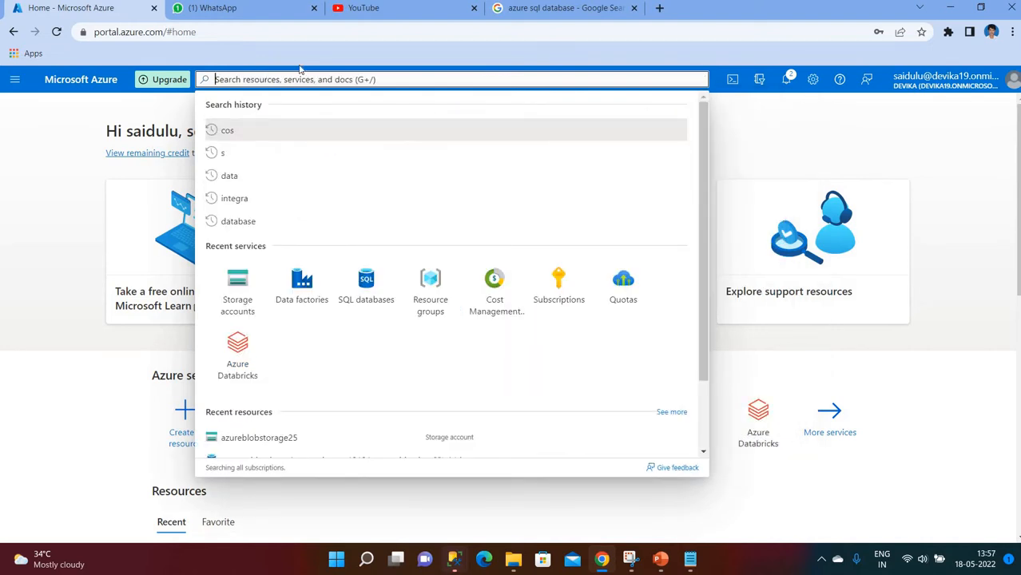
type("sql")
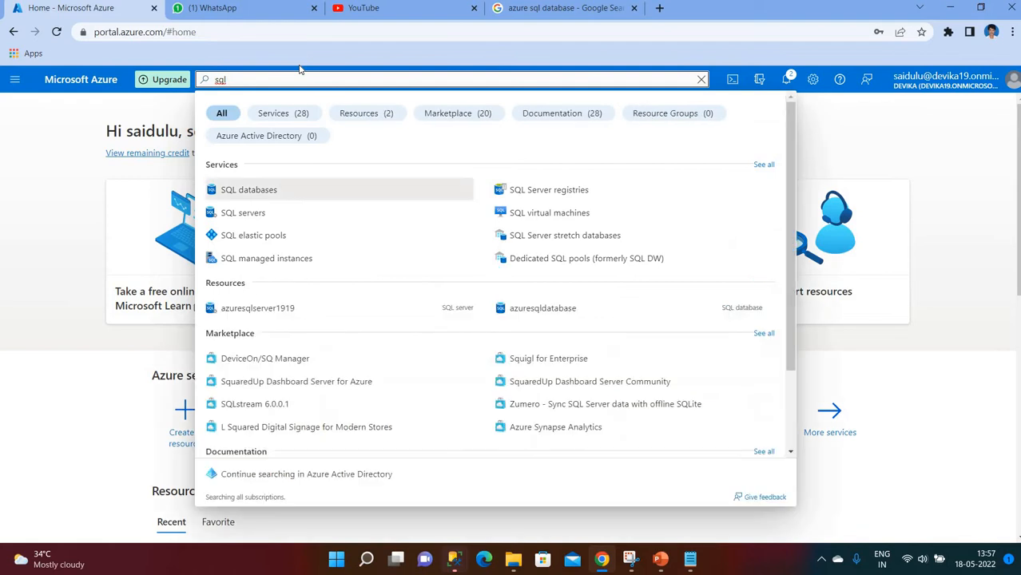
left_click(265, 198)
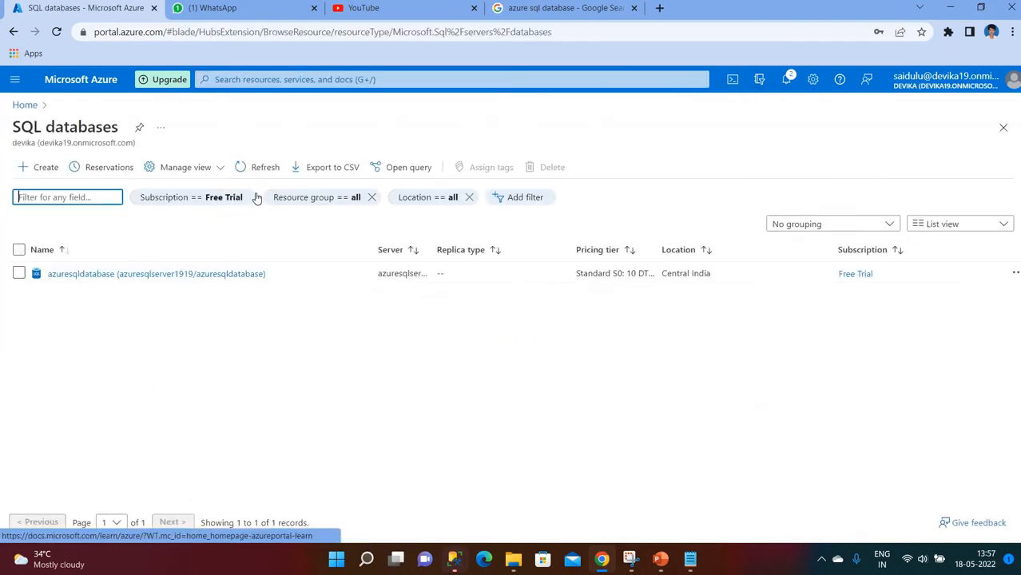
- Begin a new database draft, then discard its edits and return to the SQL databases list
left_click(44, 172)
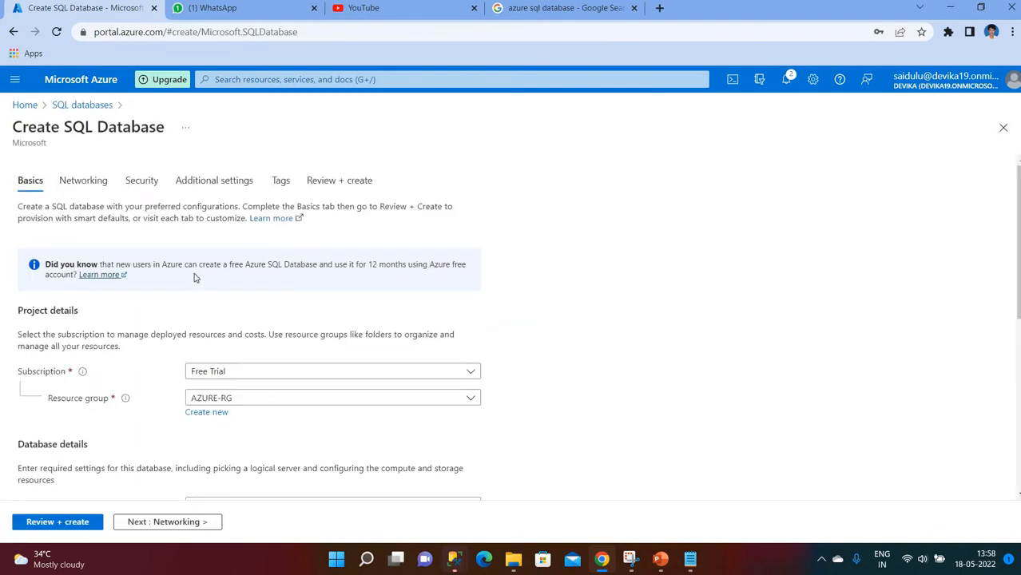
scroll(212, 264, "down", 3)
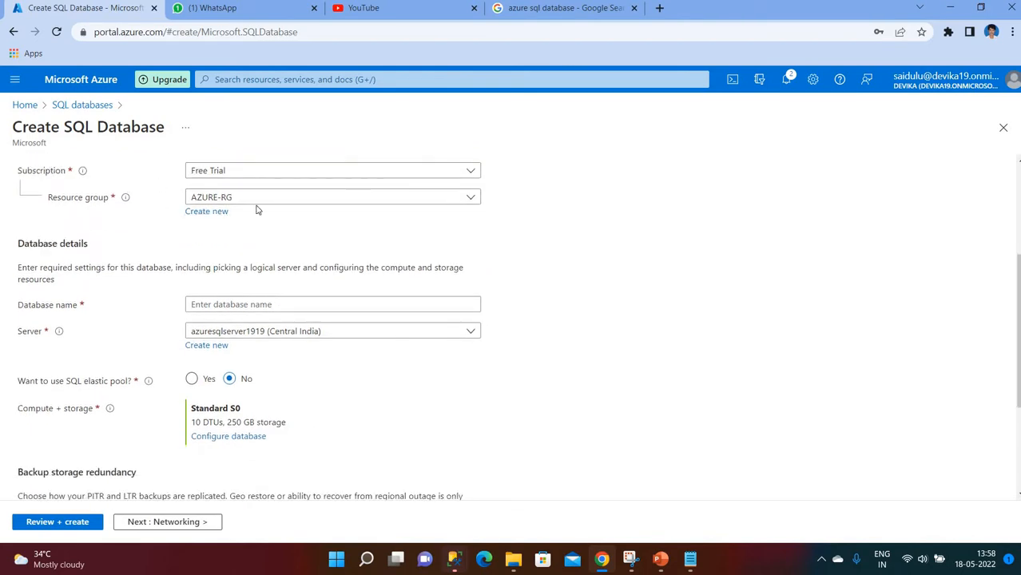
scroll(240, 227, "down", 1)
left_click(239, 234)
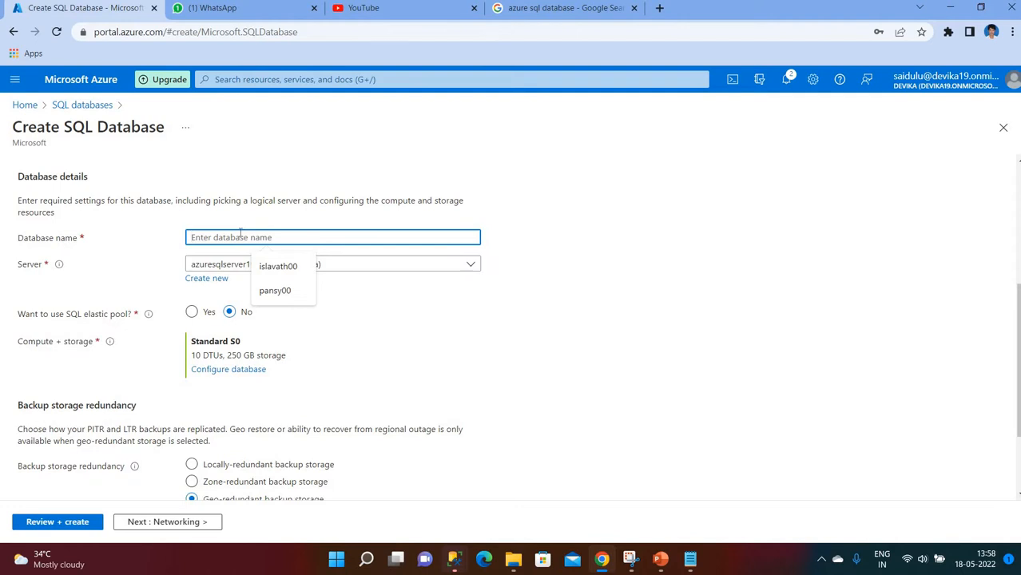
type("azuremysqld")
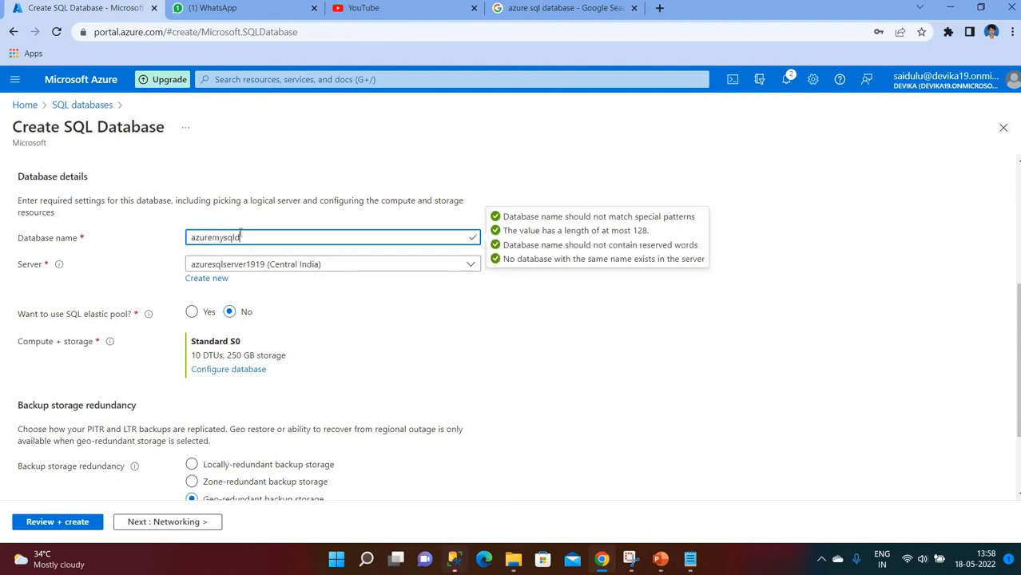
type("se")
left_click(361, 322)
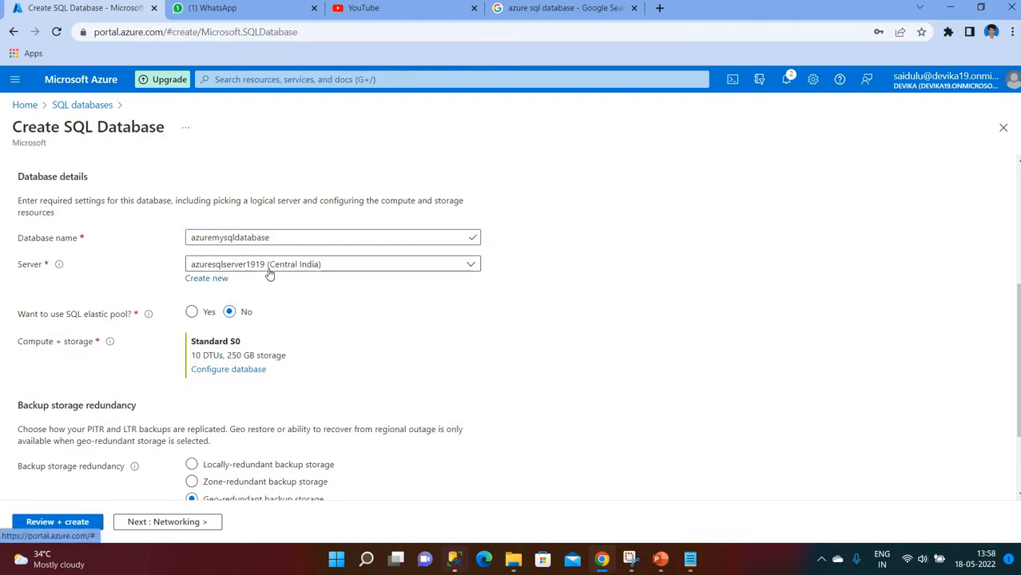
left_click(209, 280)
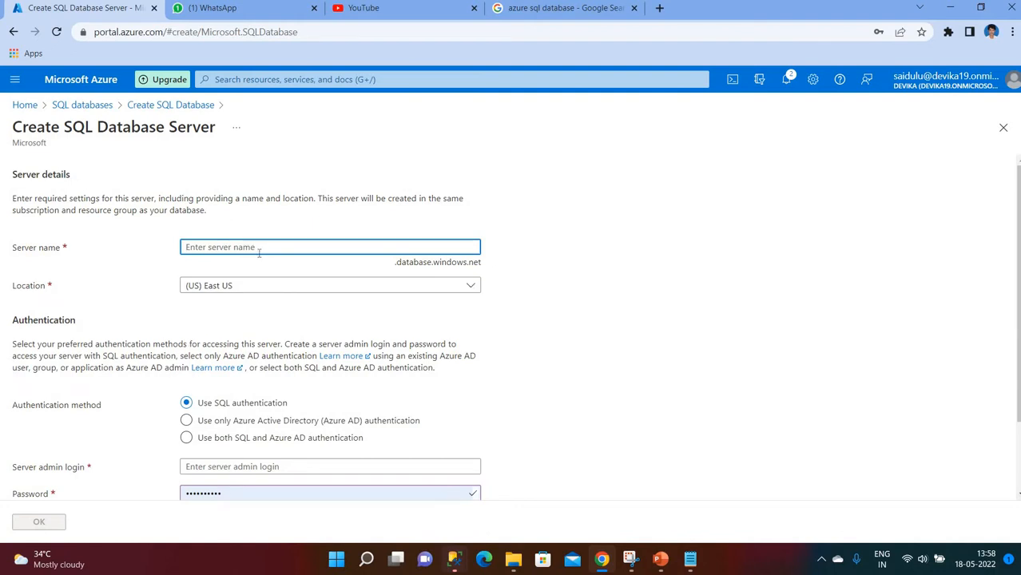
left_click(93, 109)
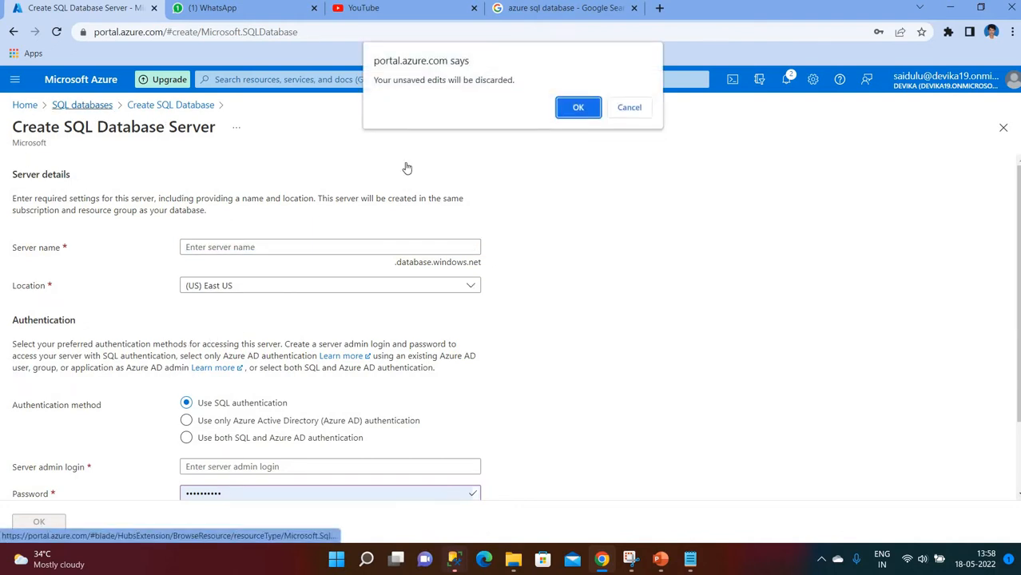
left_click(577, 108)
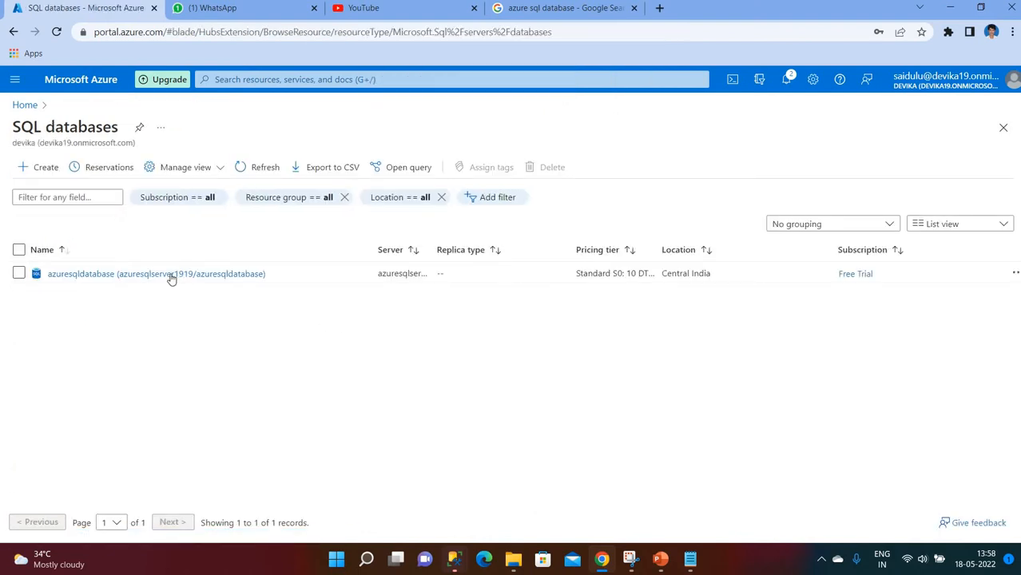
- Delete azuresqldatabase from the SQL databases list, confirming with 'yes'
left_click(46, 168)
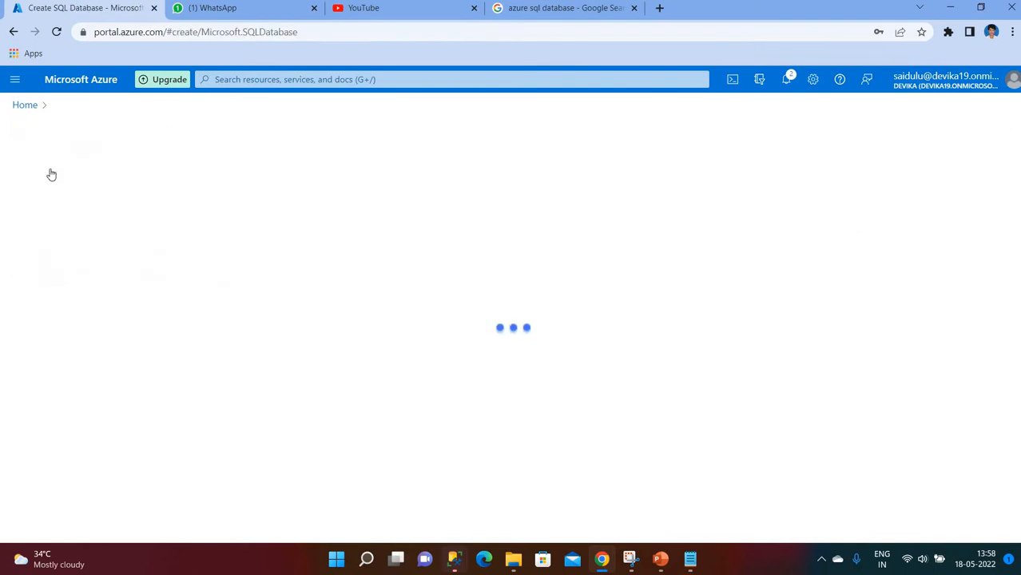
left_click(28, 108)
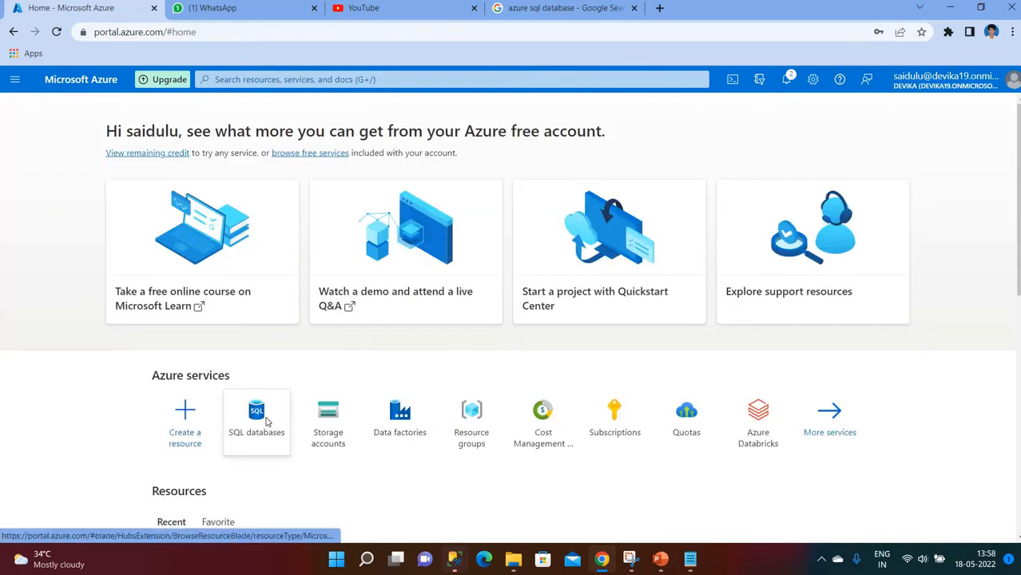
left_click(267, 426)
left_click(18, 274)
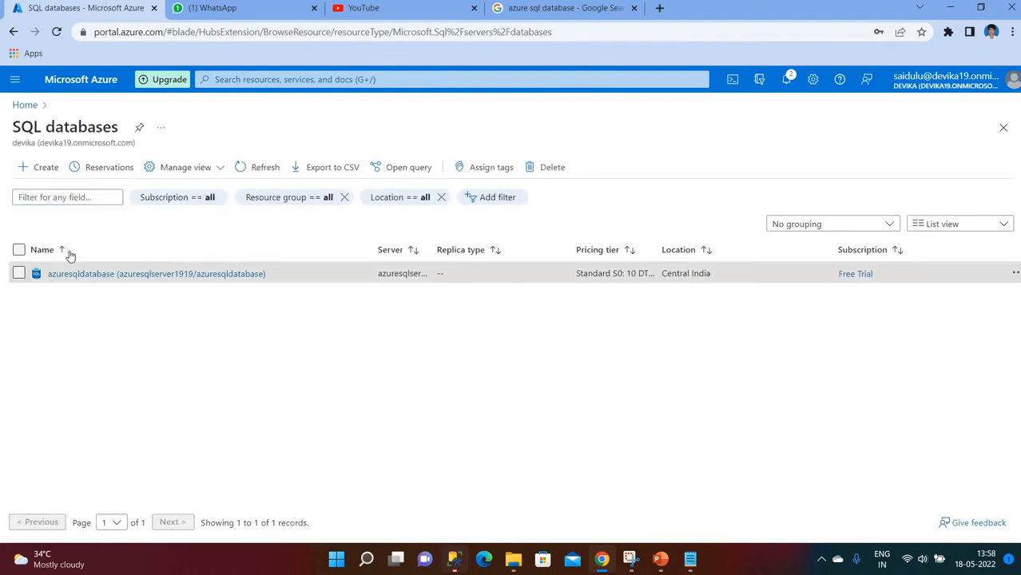
left_click(550, 168)
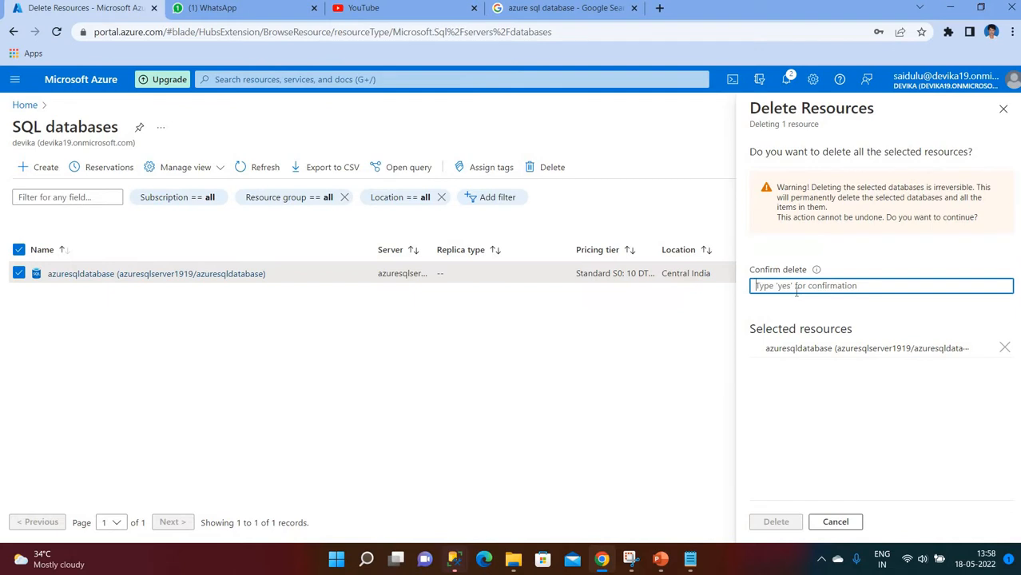
type("y")
key("BackSpace")
type("yes")
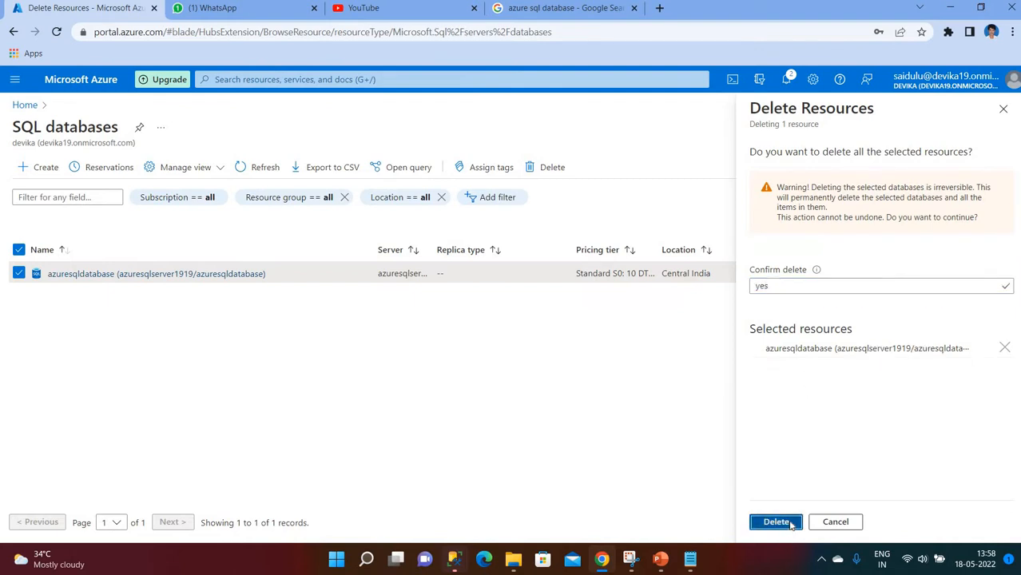
left_click(776, 521)
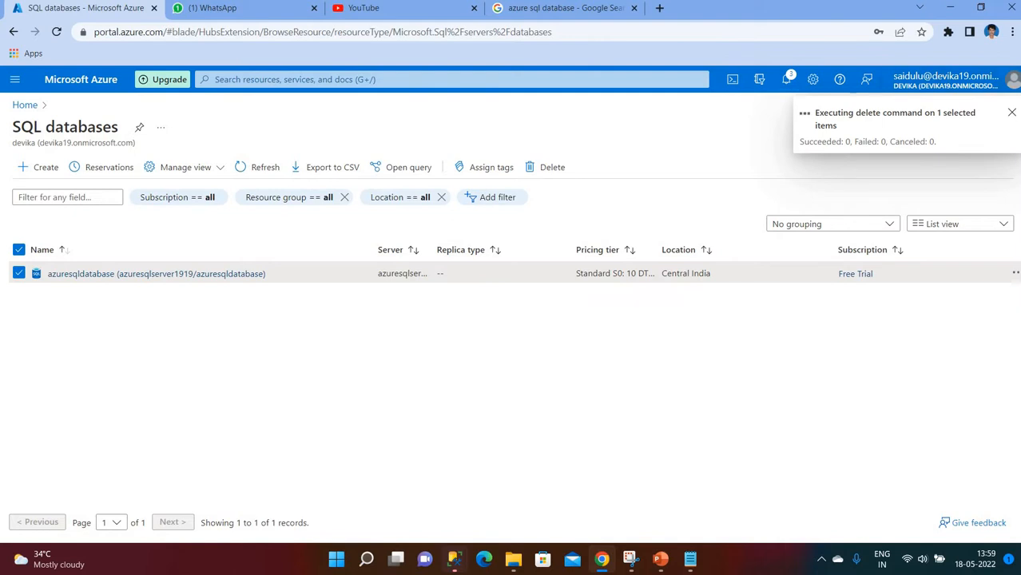
- Start a new SQL database named myazuresqldatabase and check the Server list, keeping azuresqlserver1919
left_click(40, 172)
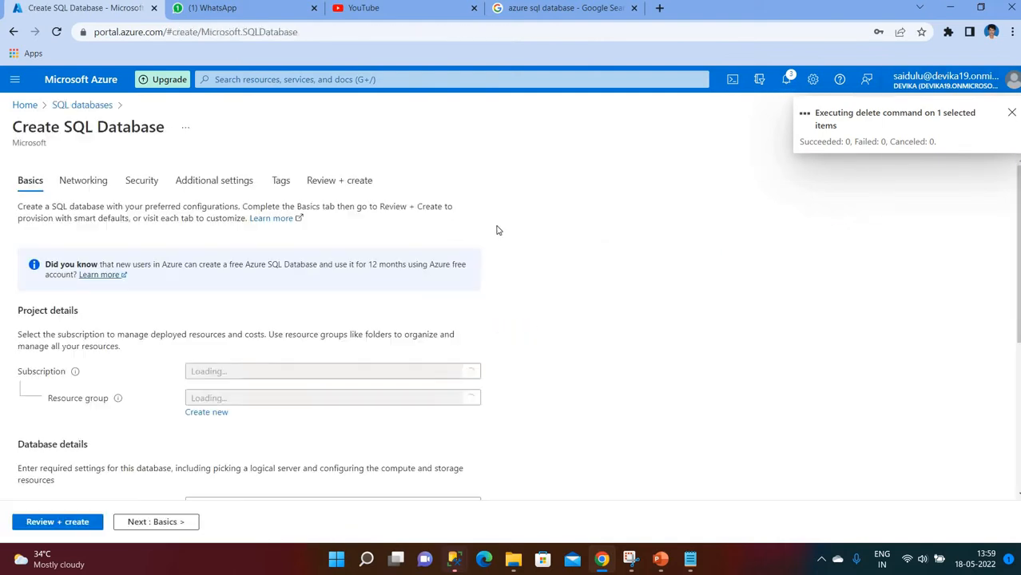
scroll(311, 313, "down", 1)
scroll(305, 310, "down", 3)
left_click(246, 238)
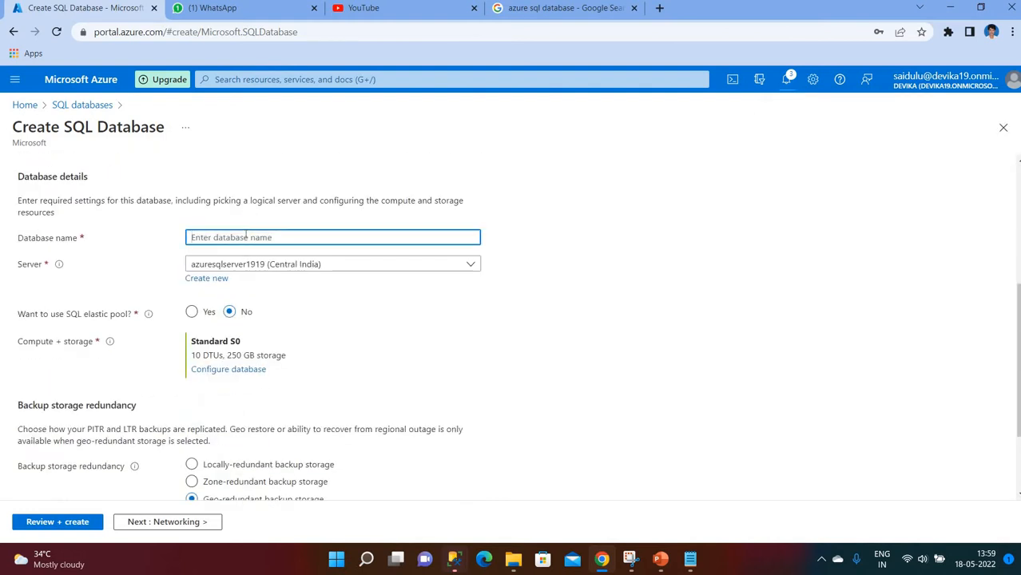
type("mysql")
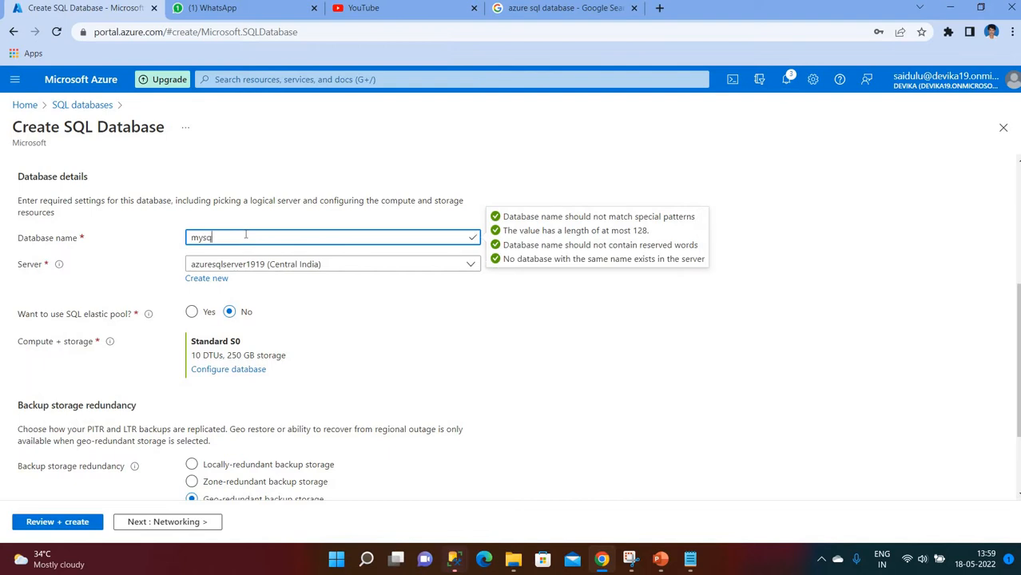
key("BackSpace")
key("BackSpace")
key("BackSpace")
type("azure")
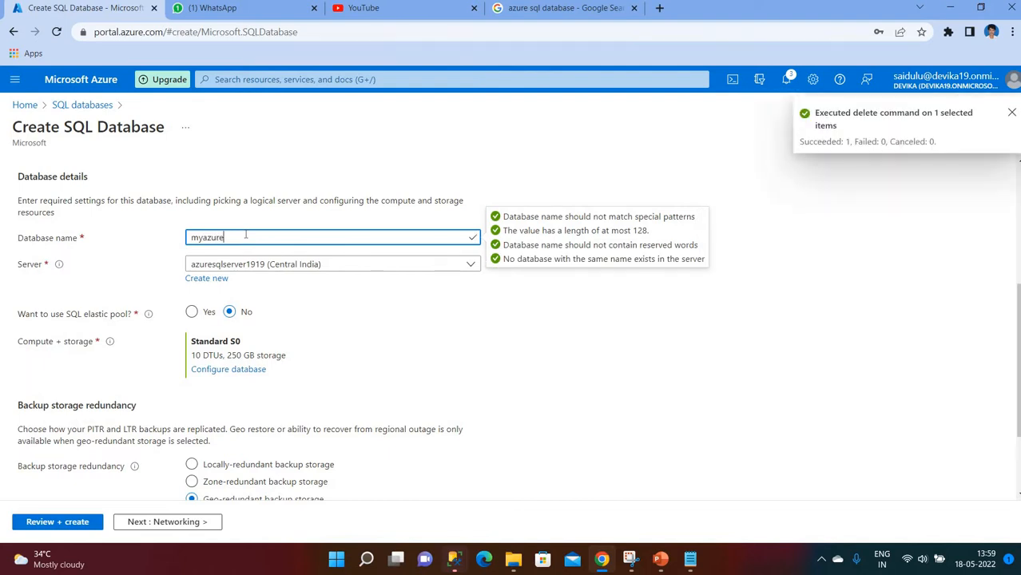
type("sqldatabase")
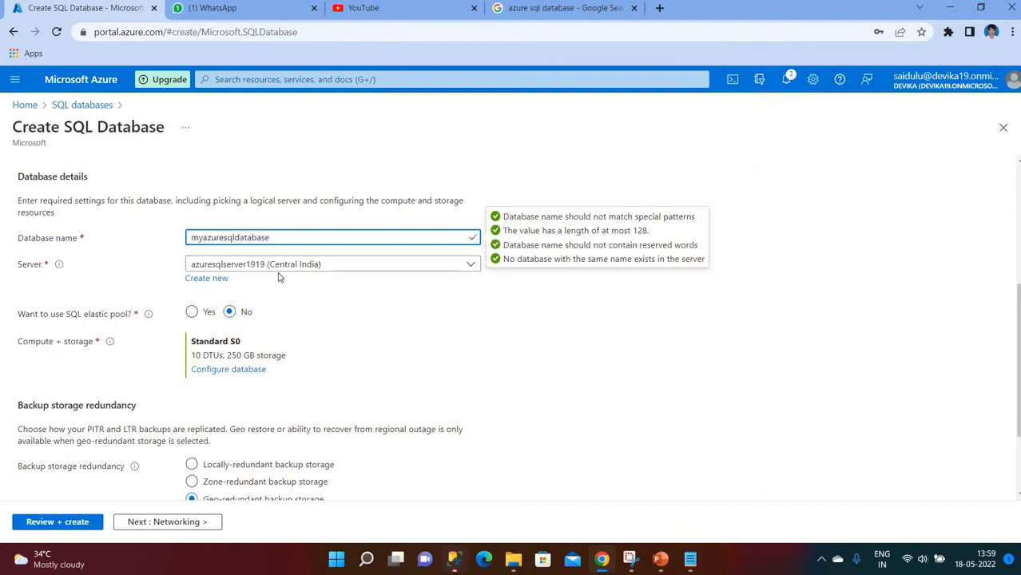
left_click(466, 268)
left_click(613, 306)
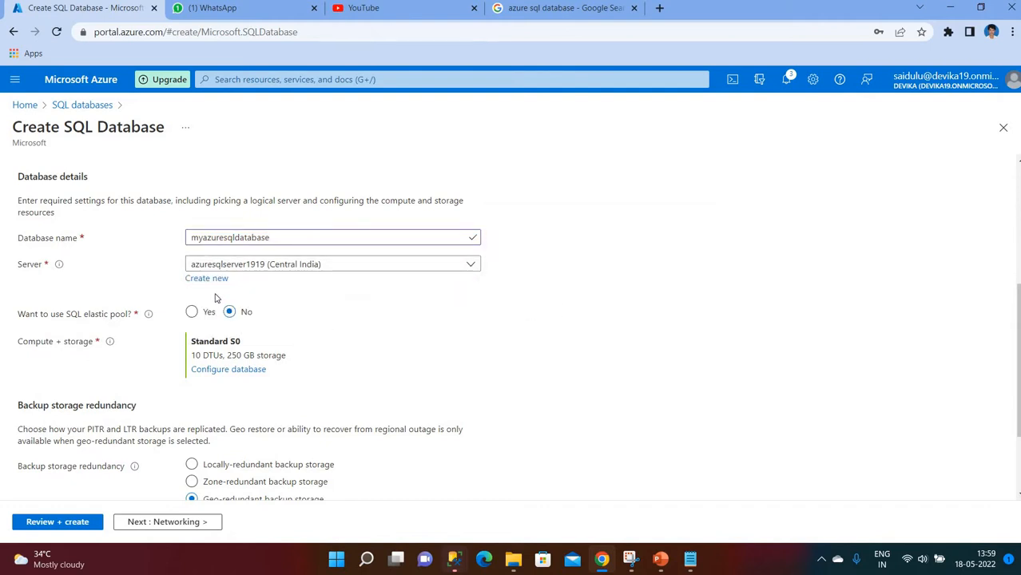
- Define a new server named myazuresqldatabaseser located in Central India
left_click(205, 280)
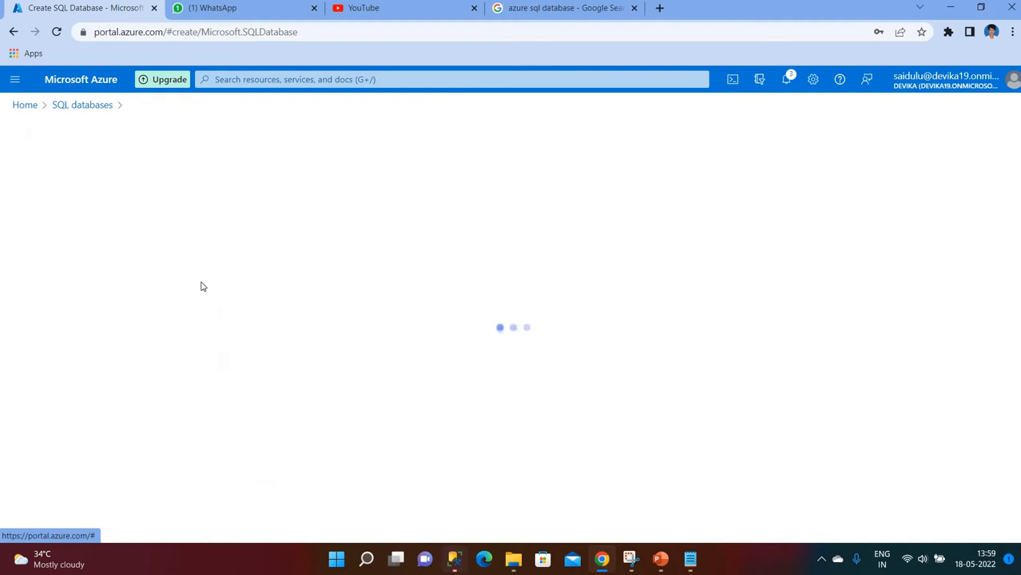
scroll(281, 224, "down", 1)
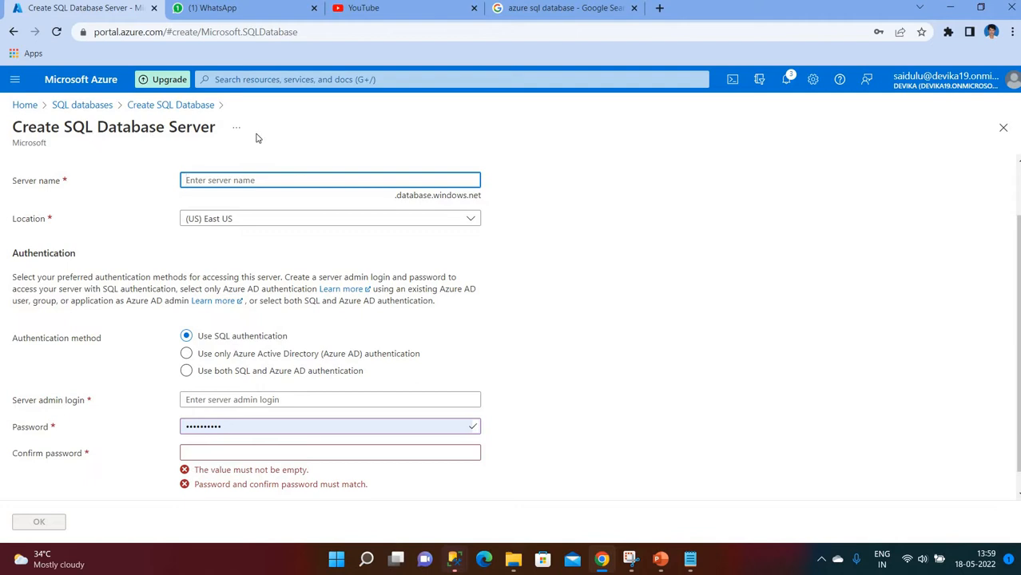
type("myau")
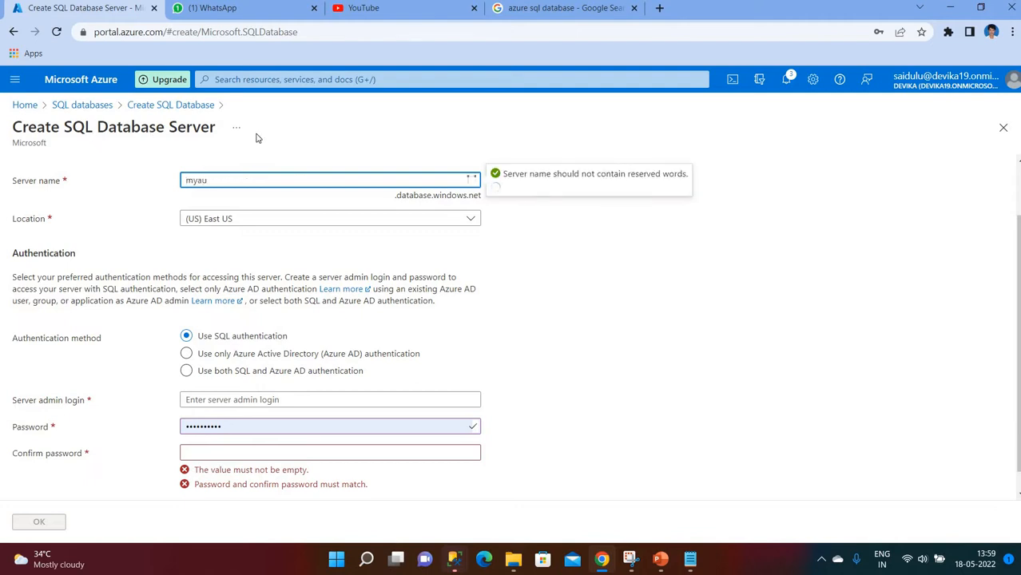
key("BackSpace")
type("zuresql")
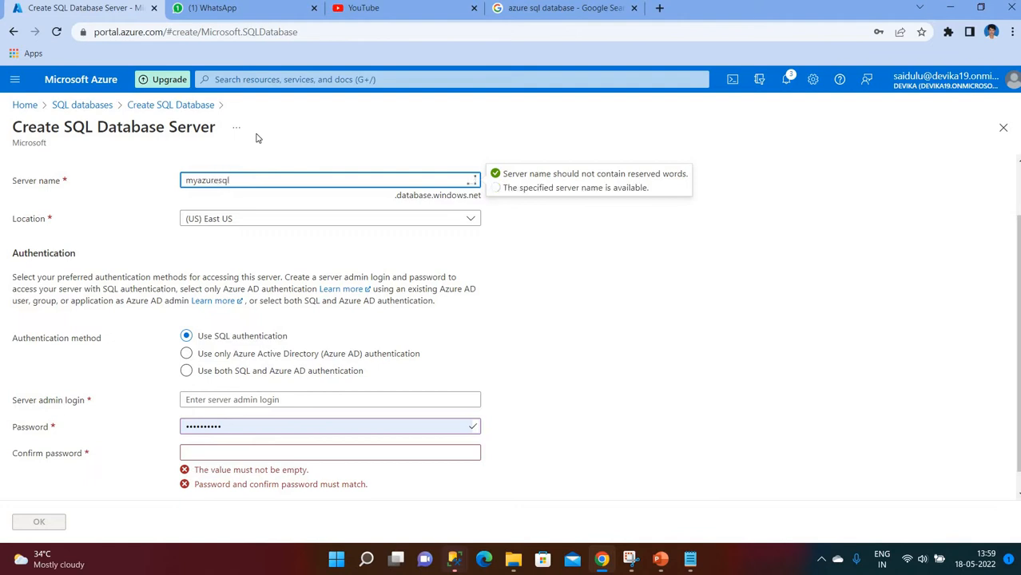
type("databaseser")
left_click(276, 226)
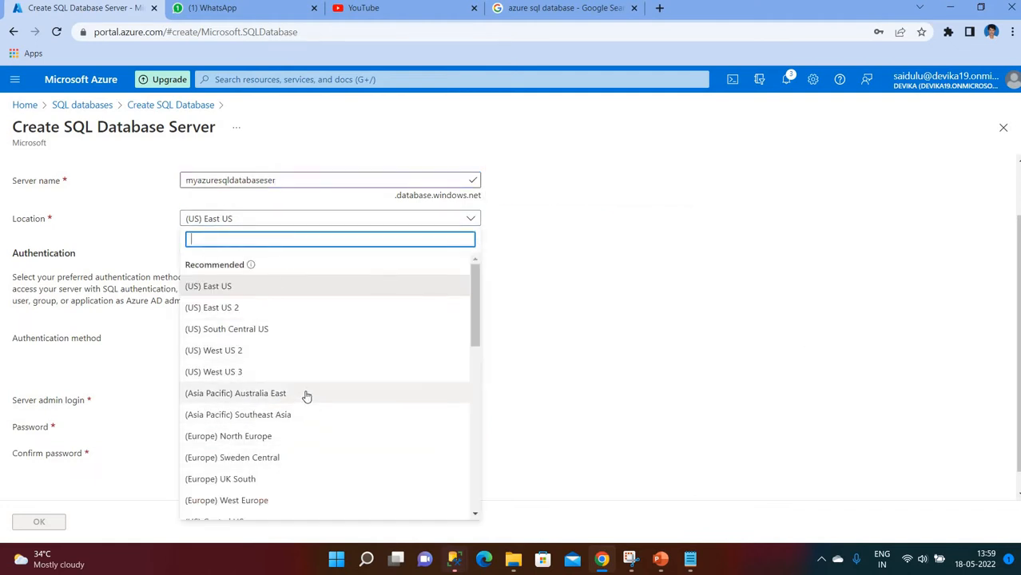
scroll(335, 371, "down", 1)
scroll(336, 371, "down", 1)
left_click(336, 436)
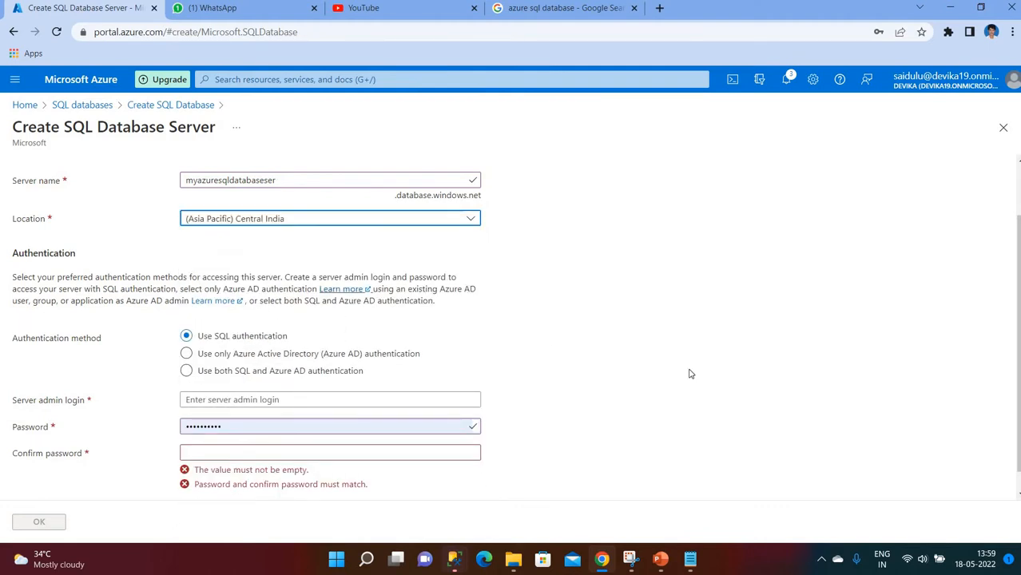
- Enter the server admin login and a matching password, then confirm the server
scroll(559, 328, "down", 1)
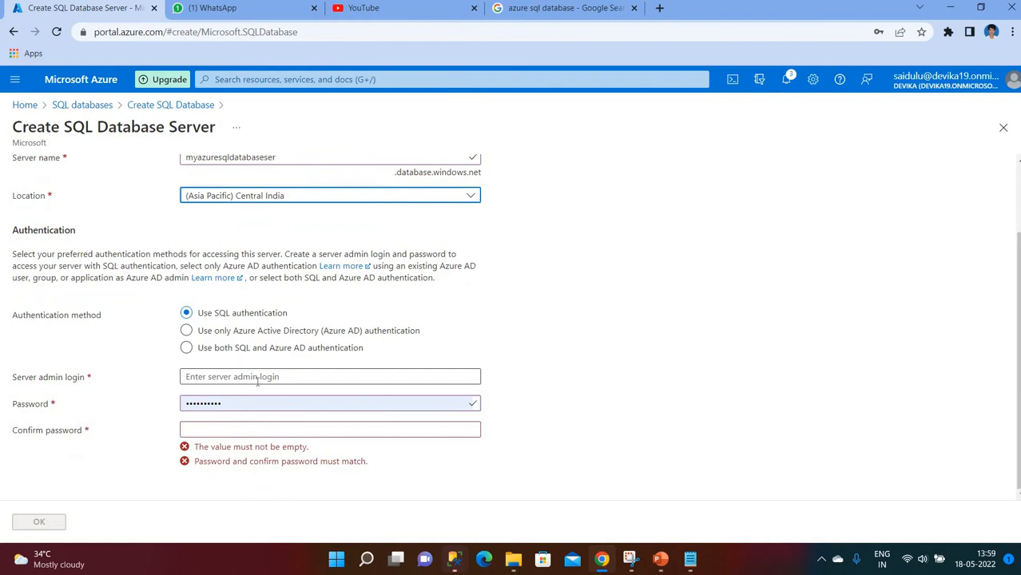
left_click(258, 379)
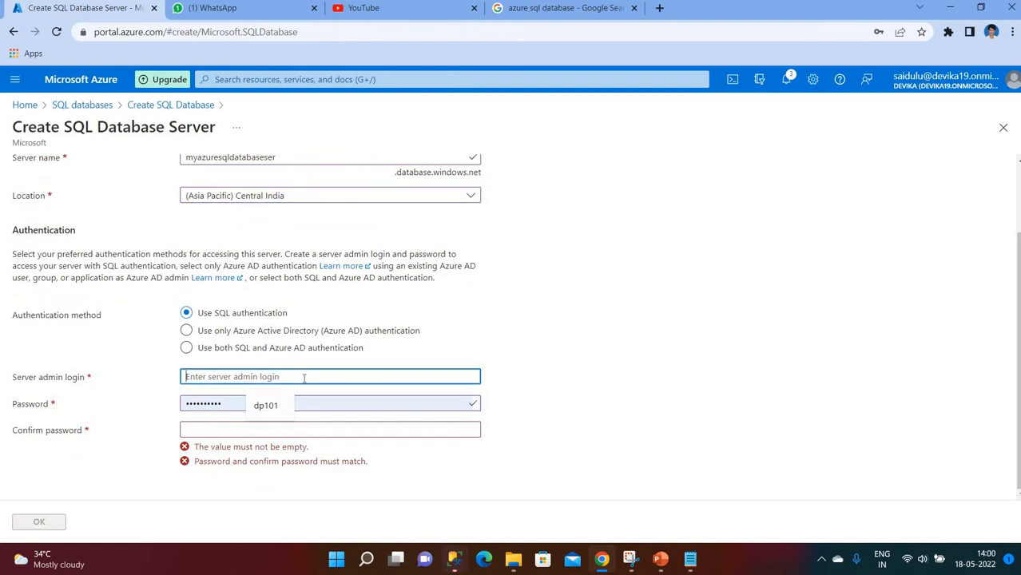
type("pans")
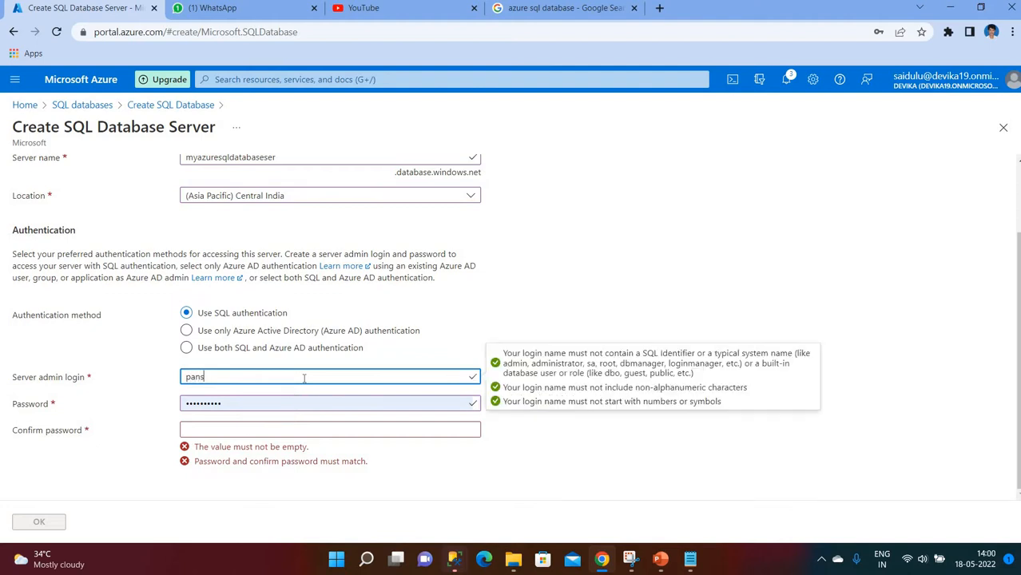
type("y00")
key("Tab")
key("BackSpace")
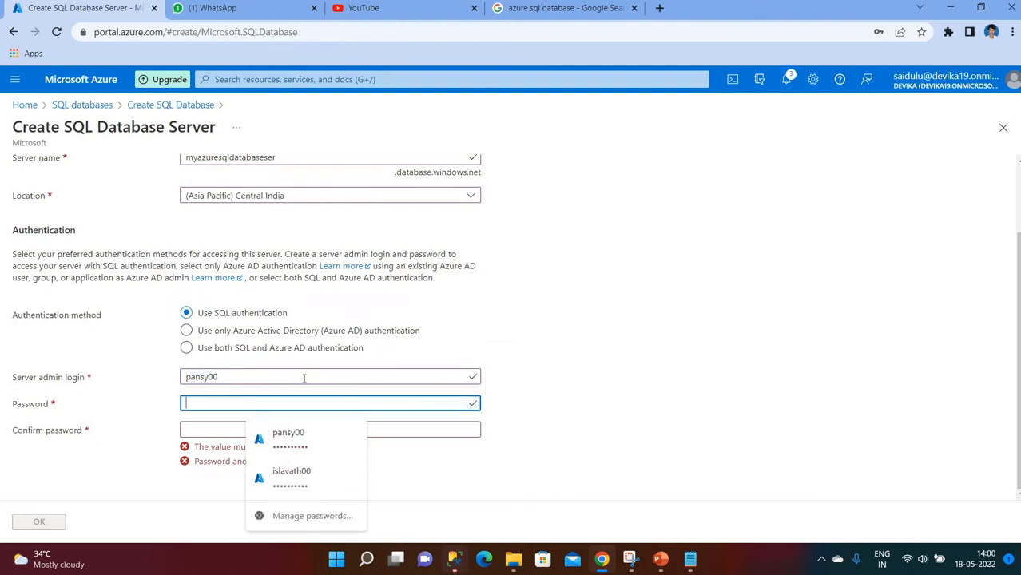
type("•••••••••")
key("Tab")
type("••••••••••")
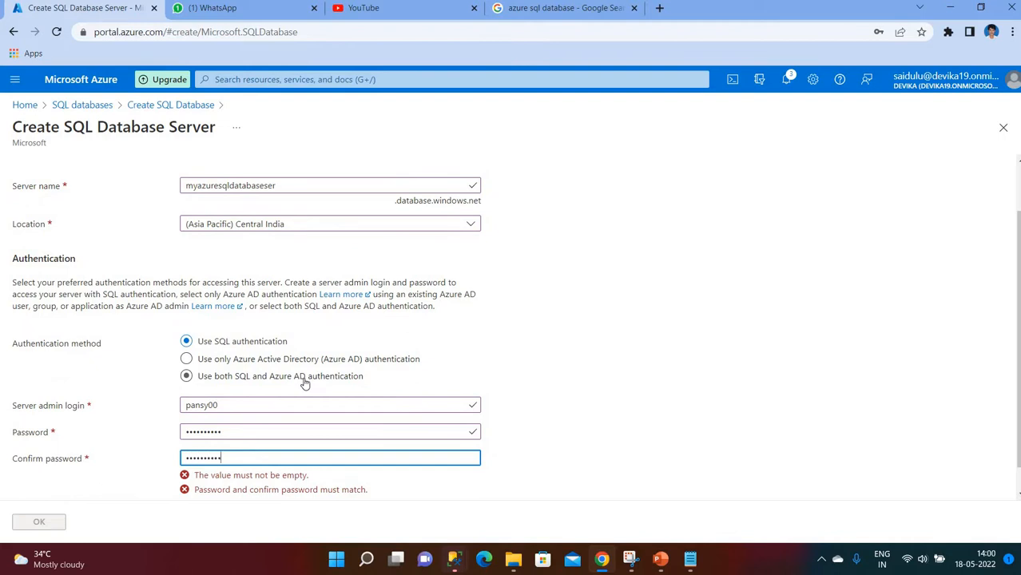
left_click(46, 524)
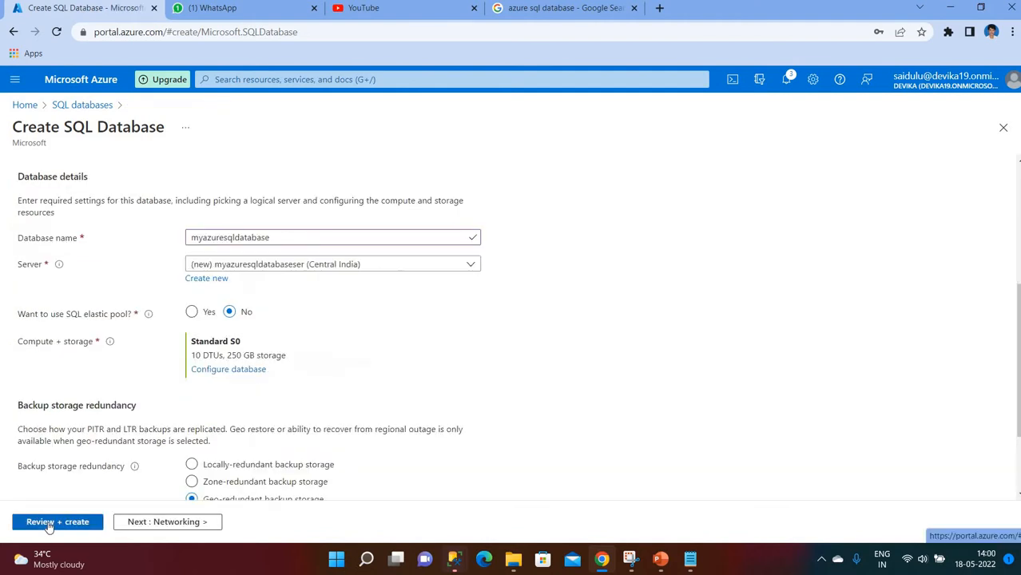
- Switch the database's backup storage redundancy to locally-redundant
scroll(495, 357, "down", 2)
scroll(495, 359, "up", 2)
scroll(494, 362, "down", 1)
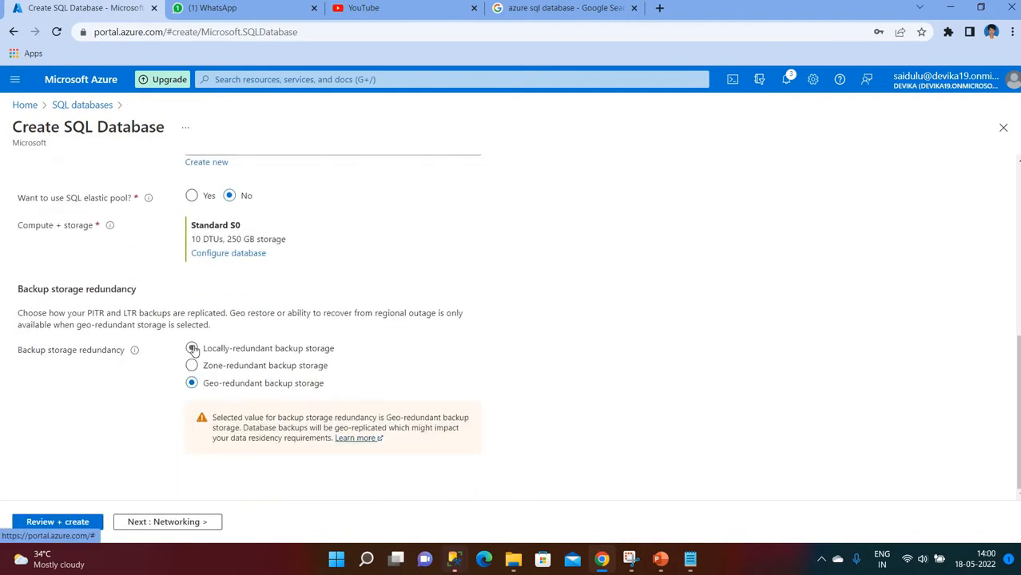
left_click(192, 348)
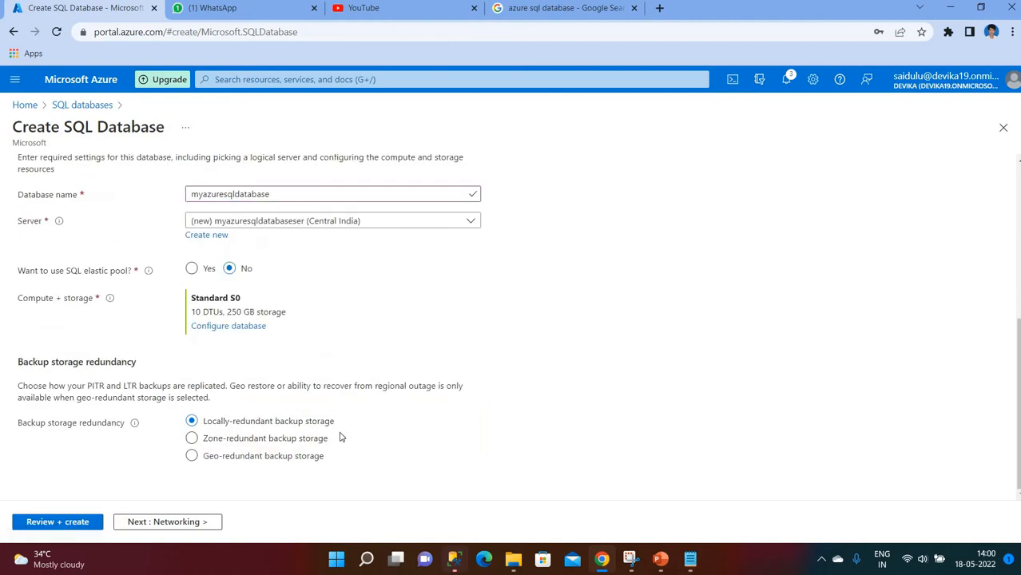
- Review and create the SQL database together with its new server
scroll(299, 308, "up", 1)
scroll(299, 308, "up", 2)
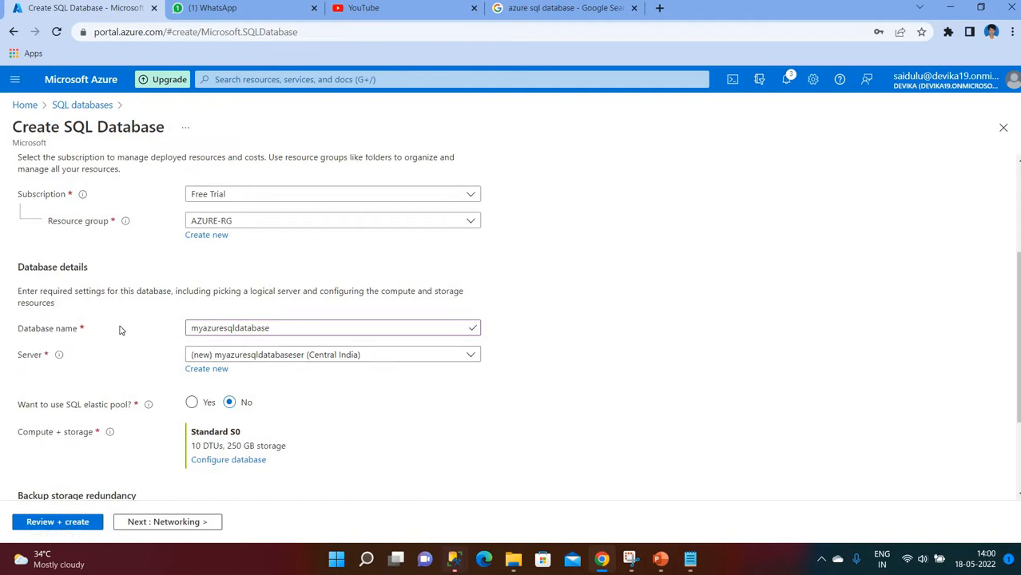
scroll(78, 497, "down", 2)
left_click(68, 521)
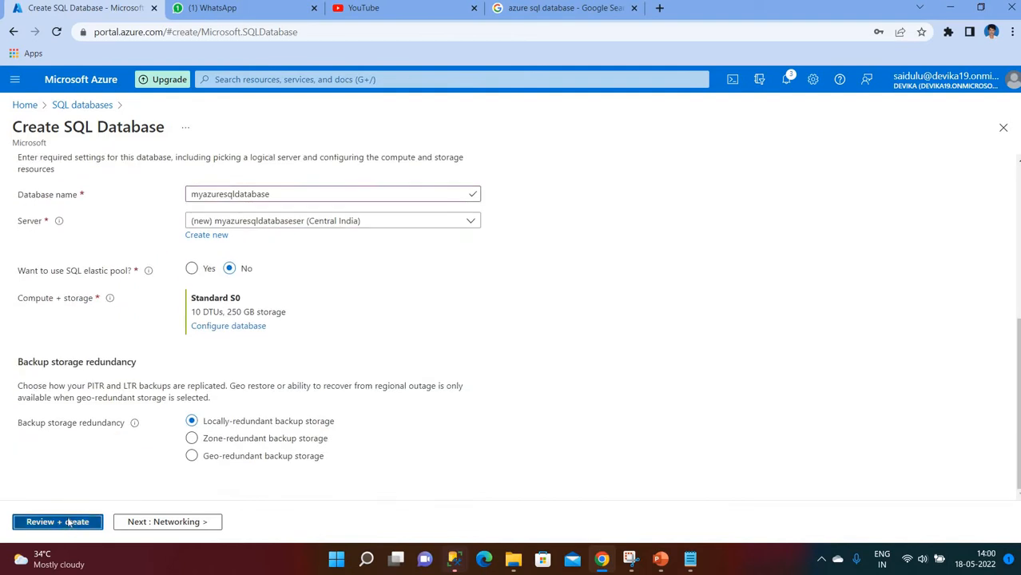
left_click(48, 521)
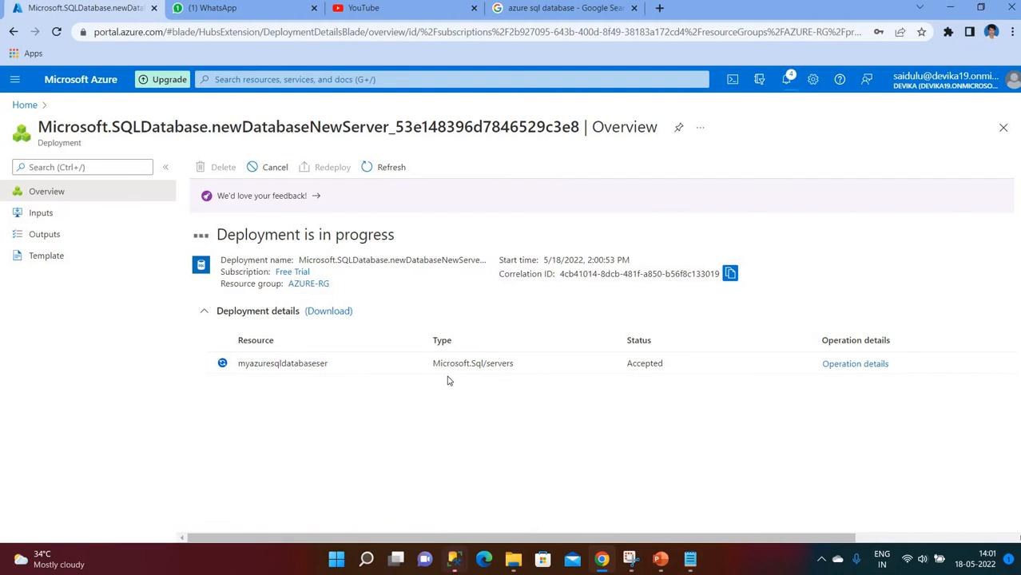
- Wait for the deployment to succeed, then go to the new myazuresqldatabase resource
left_click_drag(222, 234, 410, 240)
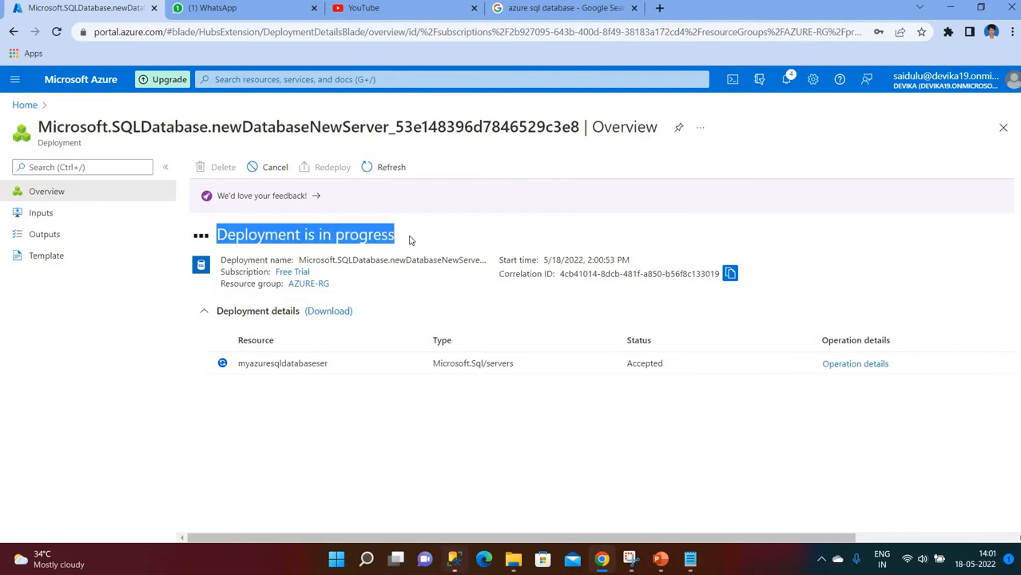
left_click(414, 433)
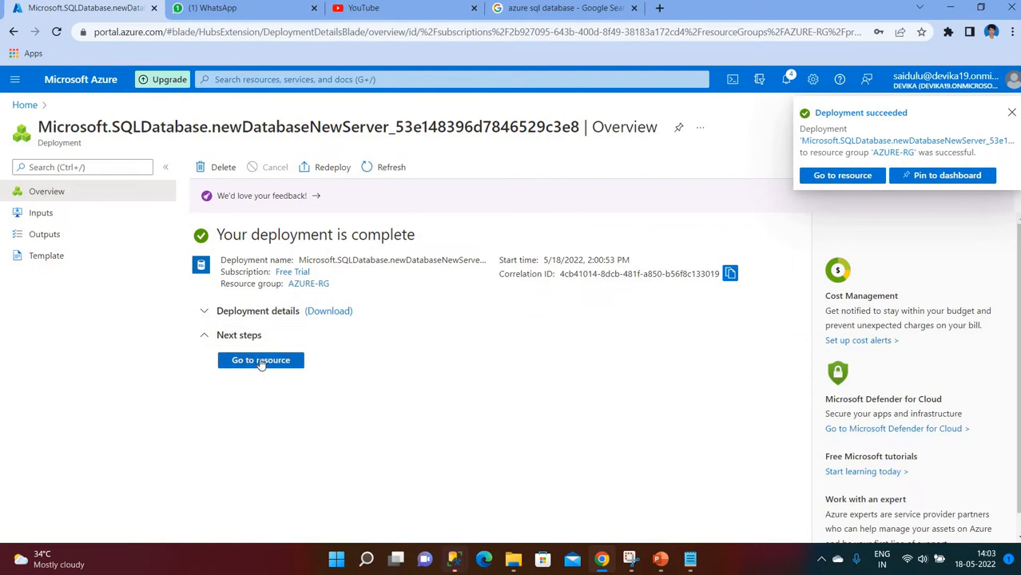
left_click(257, 361)
left_click(1012, 112)
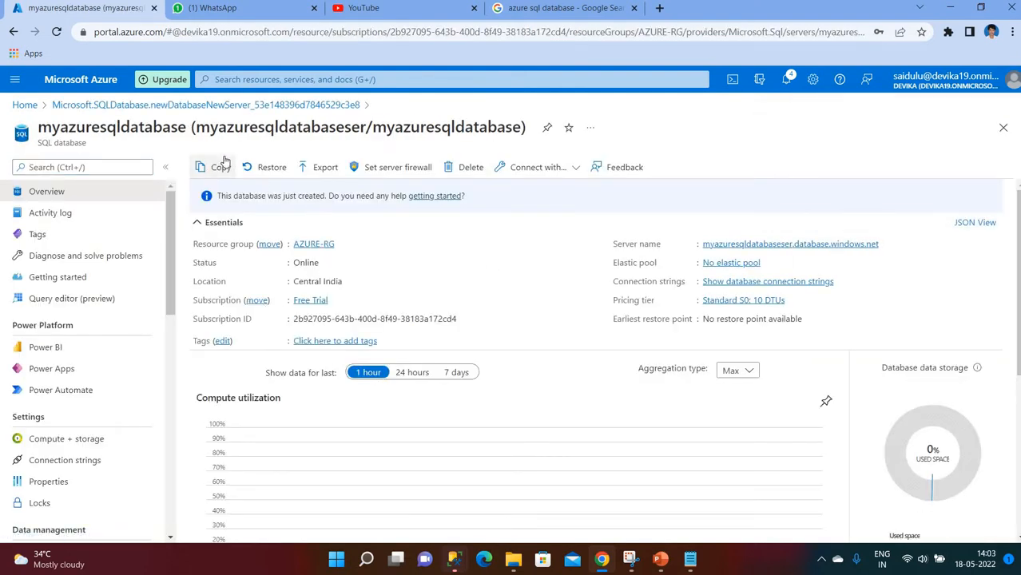
left_click(384, 176)
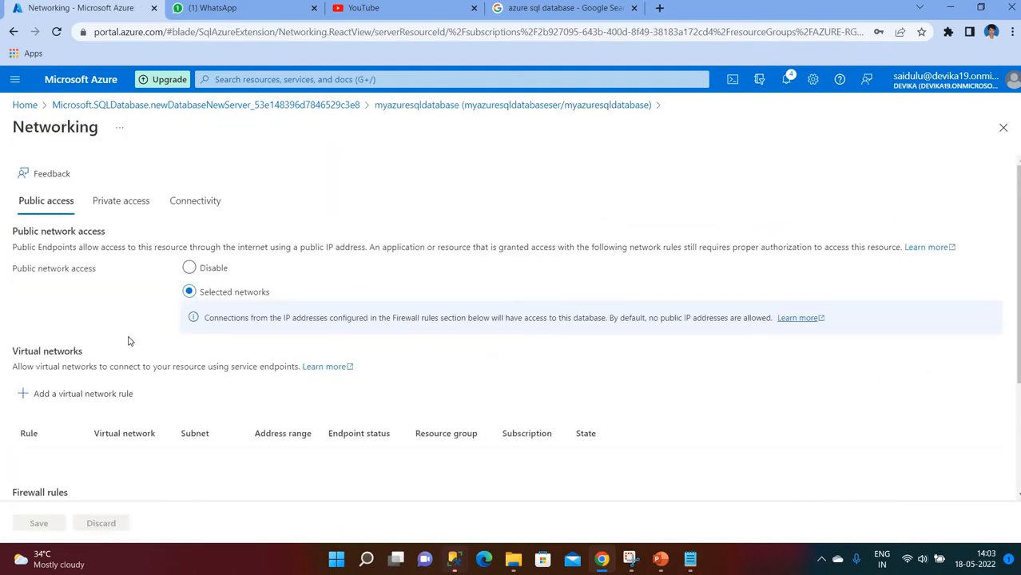
scroll(151, 275, "down", 2)
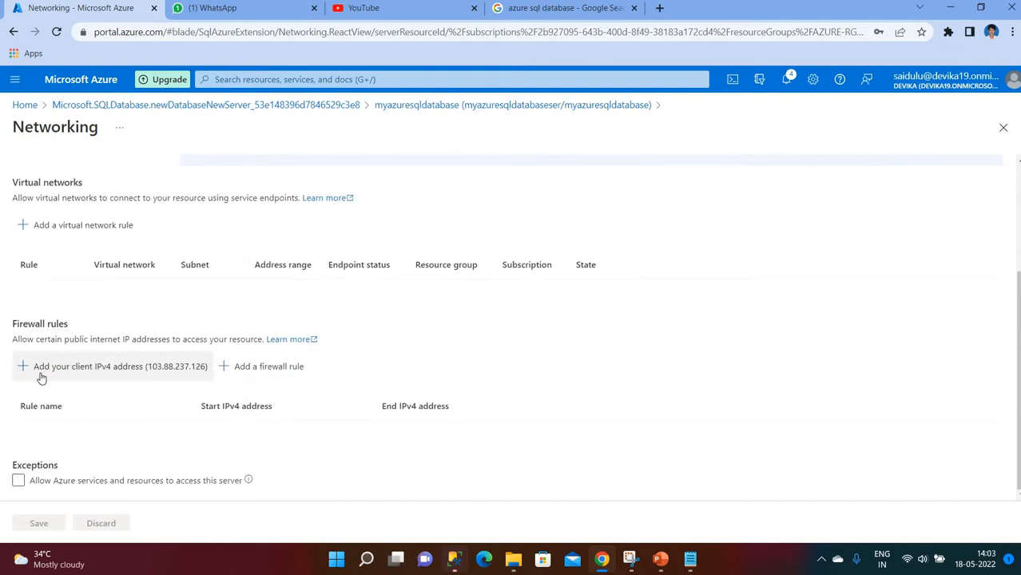
scroll(150, 349, "up", 1)
scroll(153, 367, "down", 1)
left_click(116, 370)
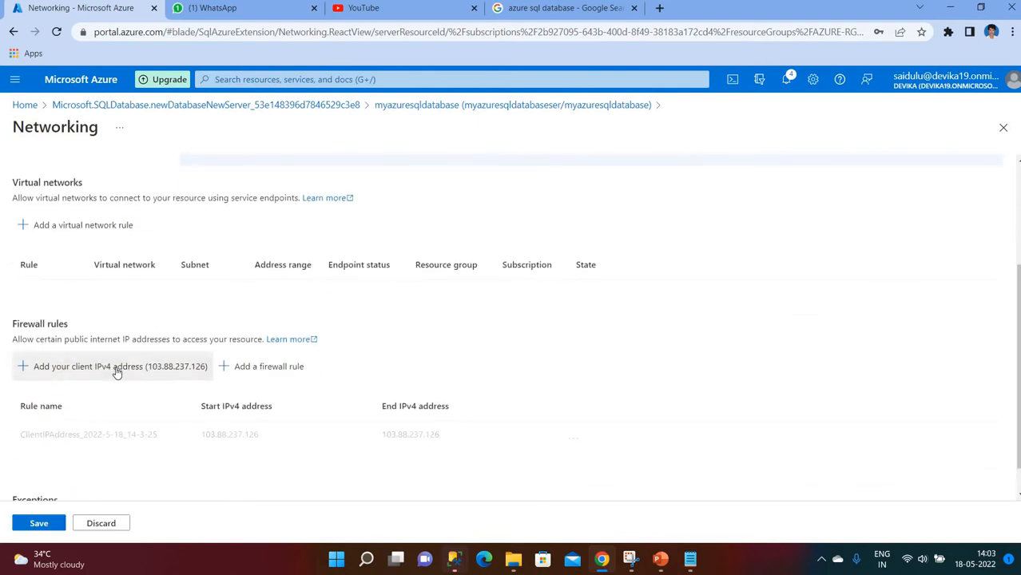
scroll(555, 372, "down", 1)
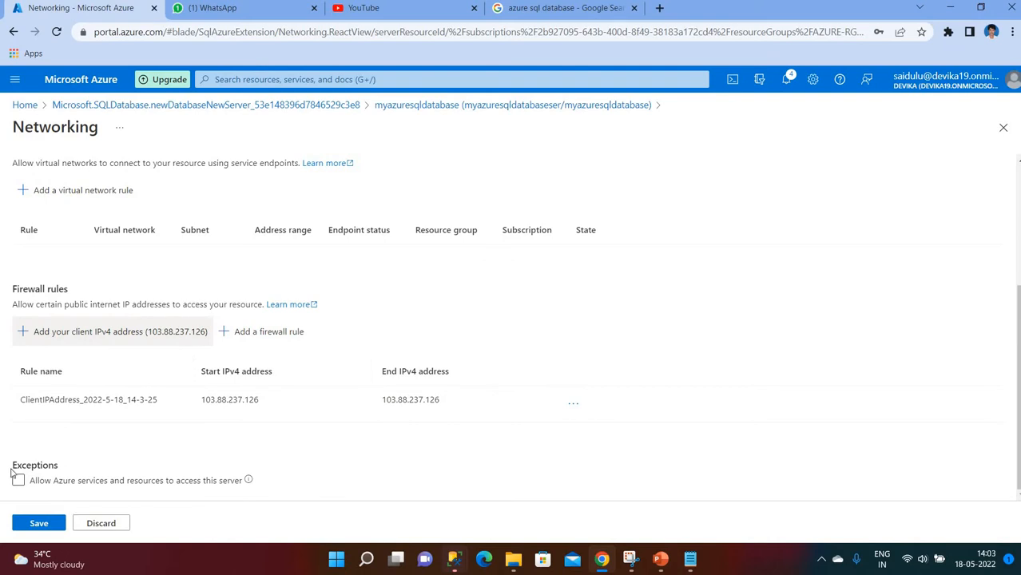
left_click(18, 480)
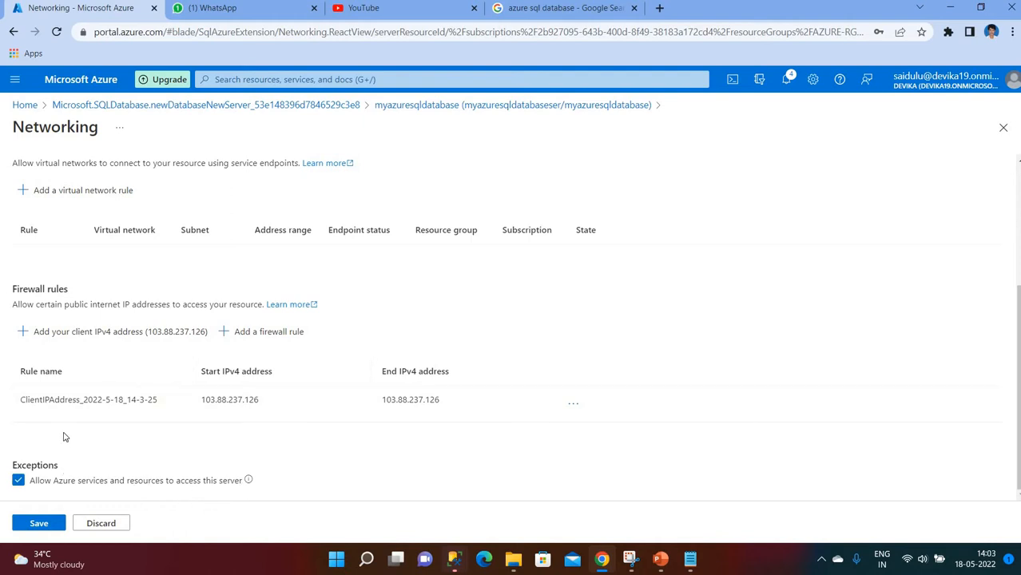
left_click(39, 526)
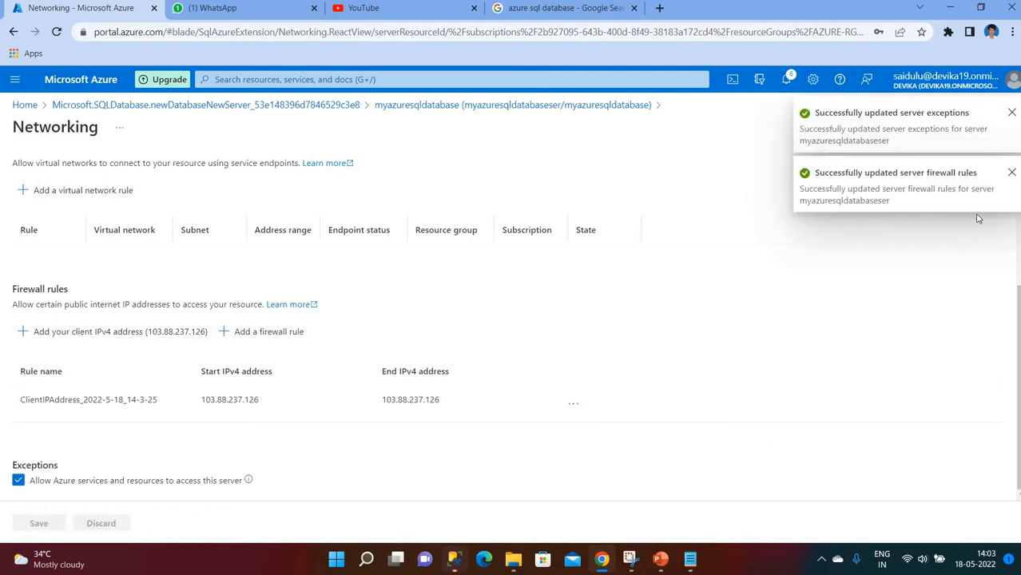
left_click(1011, 175)
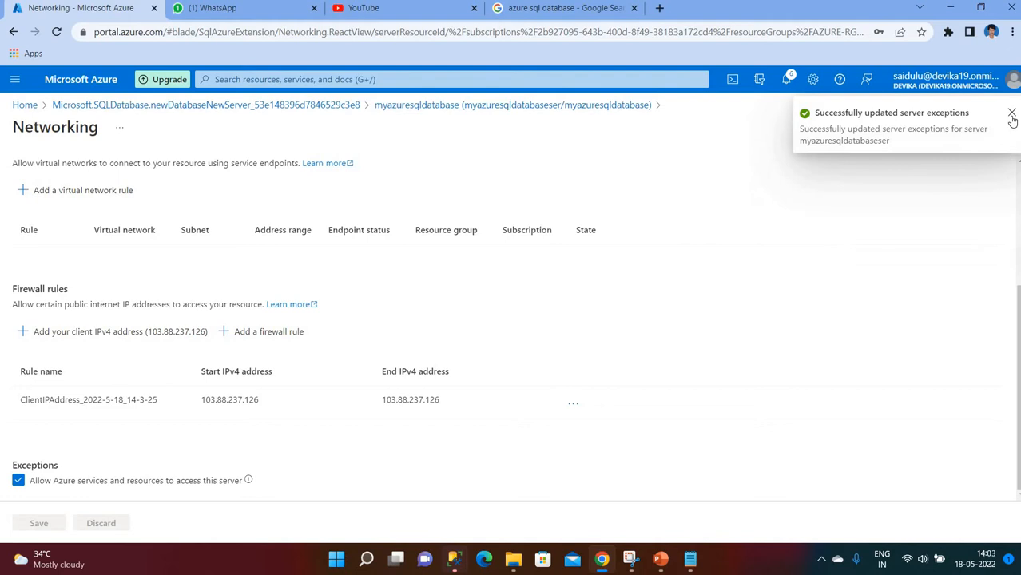
left_click(1011, 114)
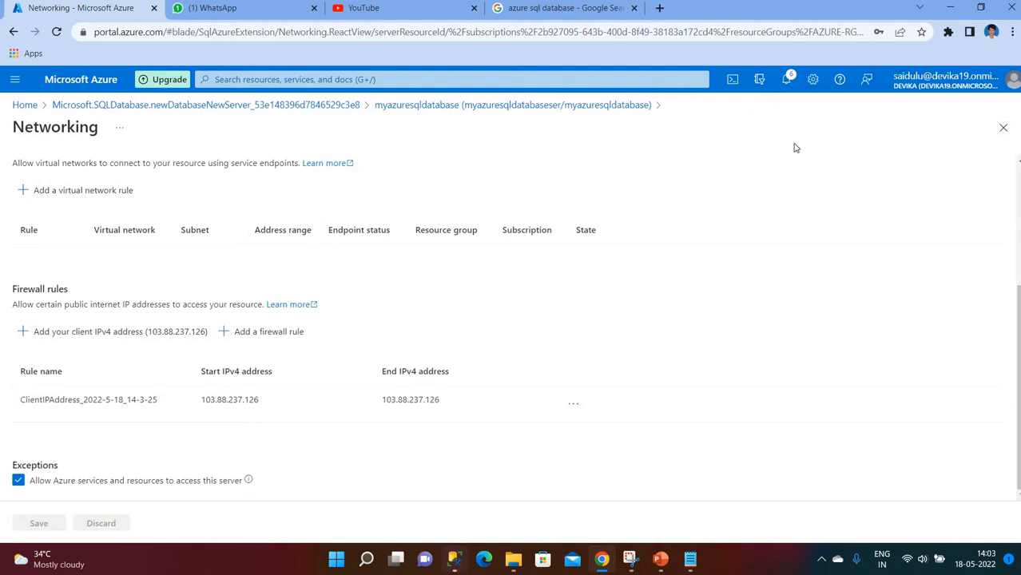
- Return Home and reopen myazuresqldatabase from the SQL databases list
left_click(24, 104)
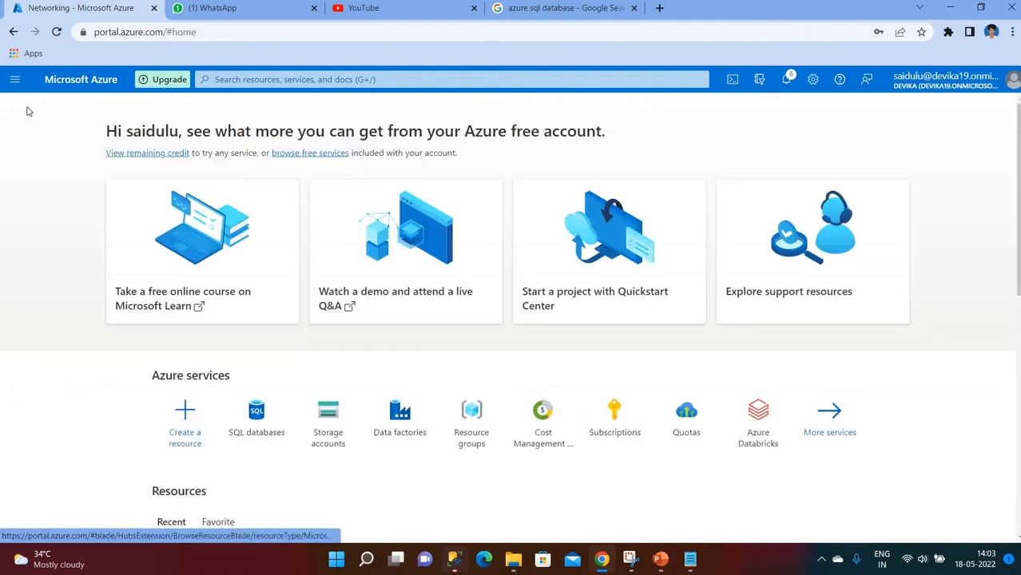
left_click(253, 428)
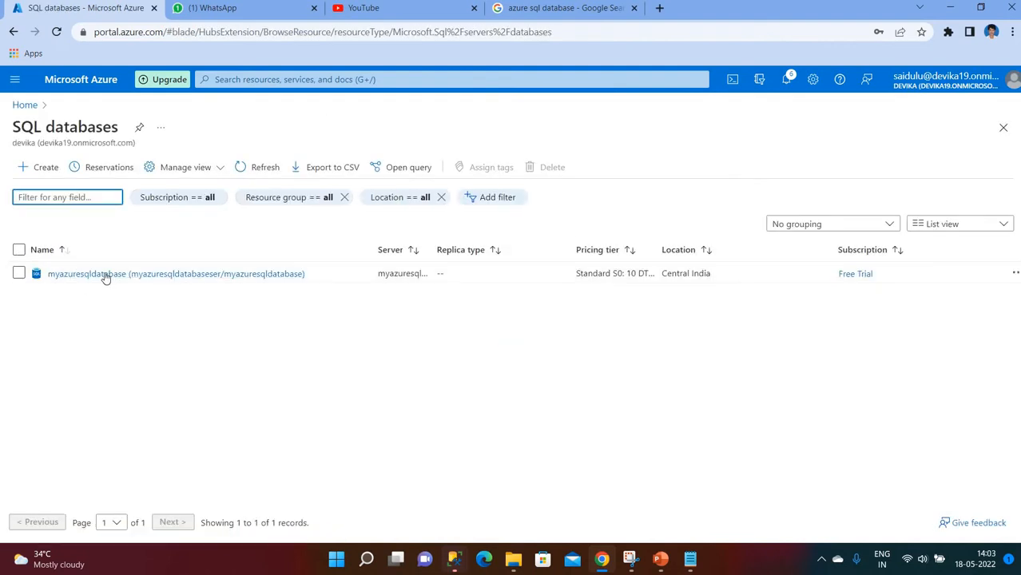
left_click(82, 276)
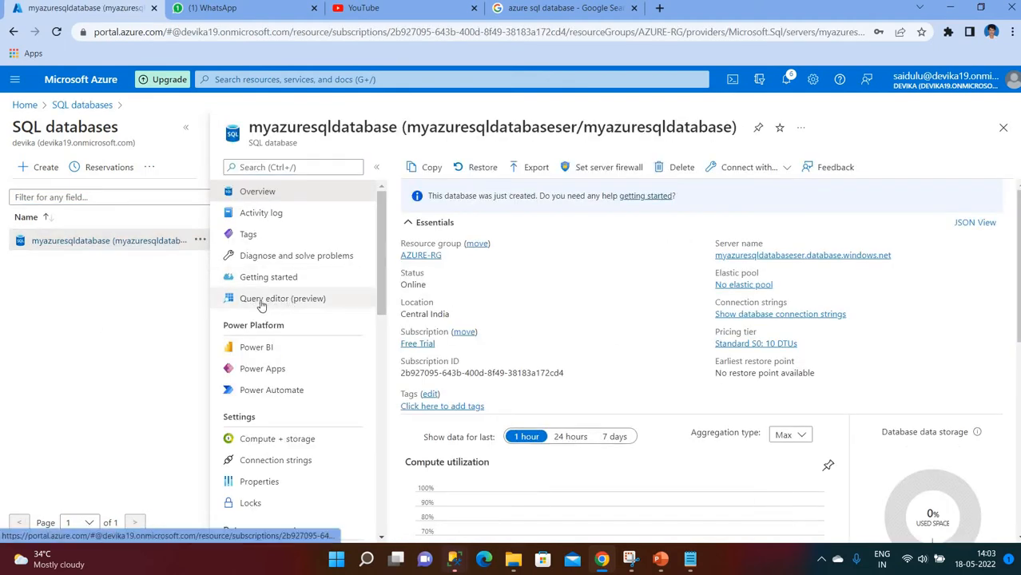
- Log in to the database's Query editor (preview) with the SQL server admin credentials
left_click(292, 302)
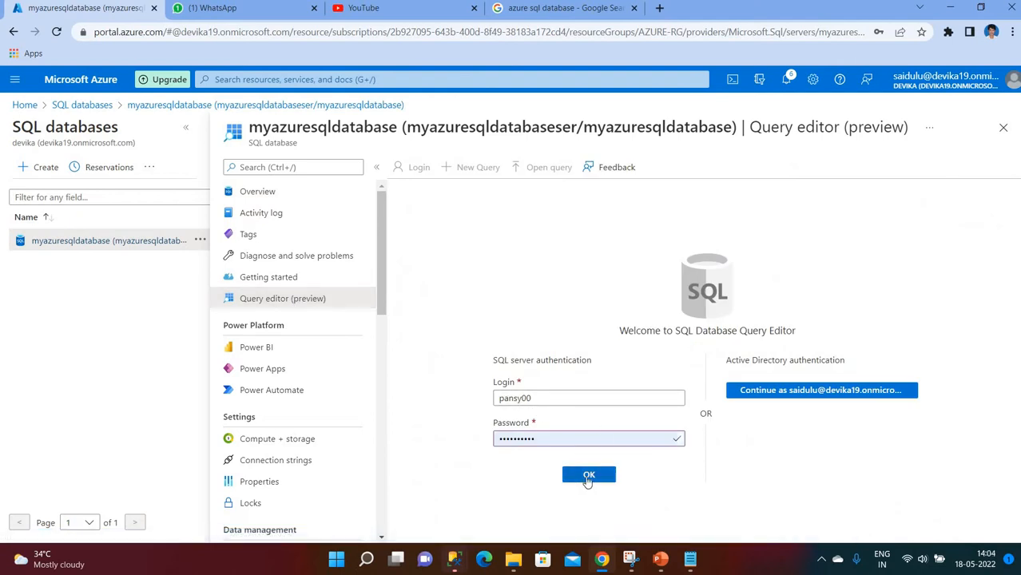
left_click(588, 476)
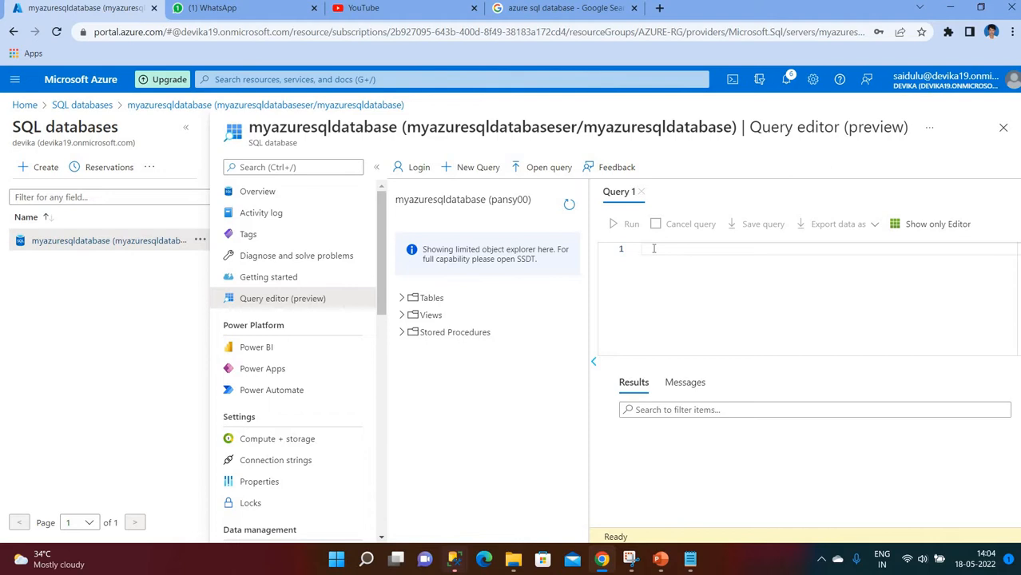
- Run create table emp(eid int, ename varchar(50), salary money) in the Query editor
type("create table ")
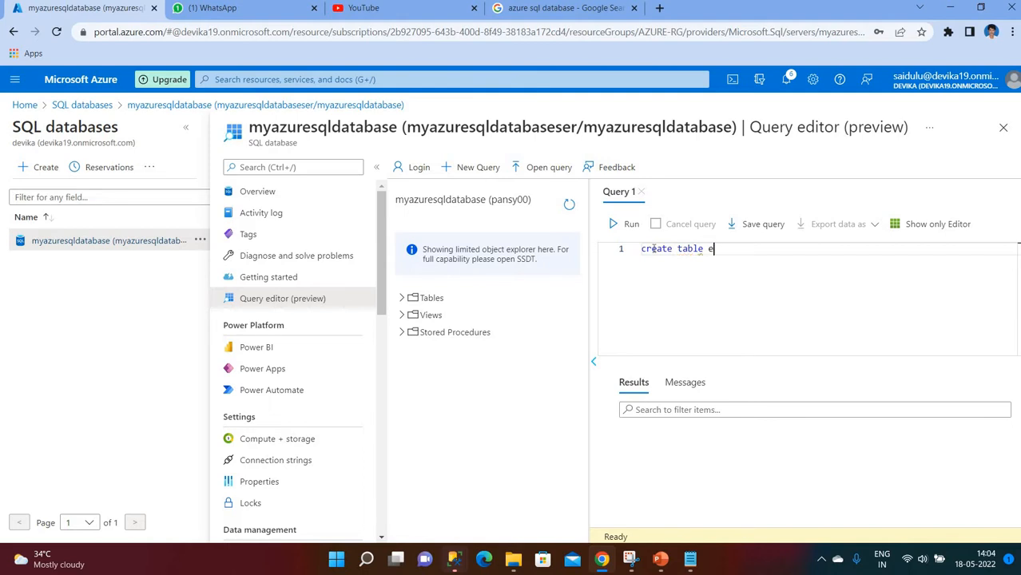
type("emp(eid int, ename")
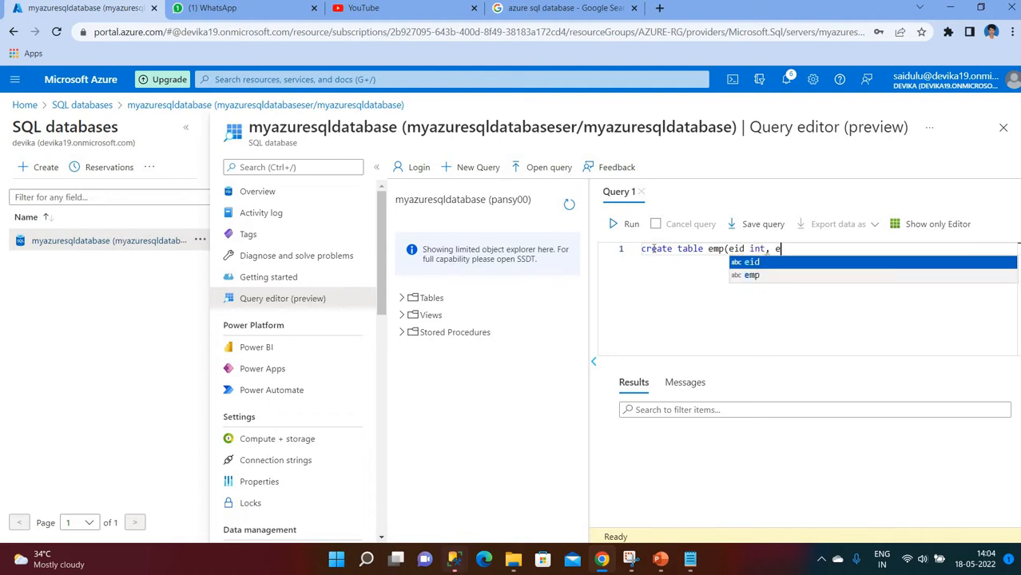
type(" var")
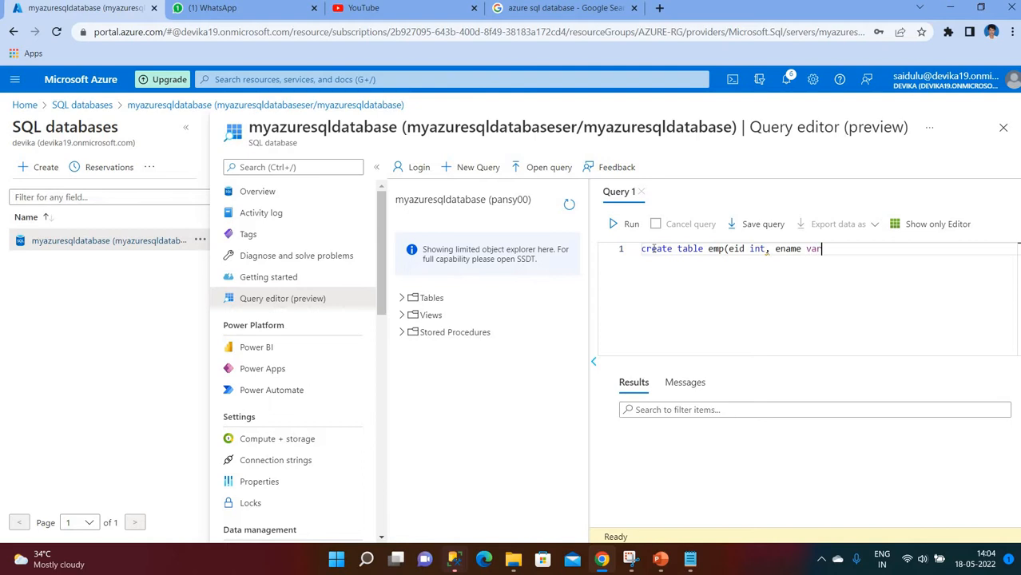
type("char(50), salas")
key("BackSpace")
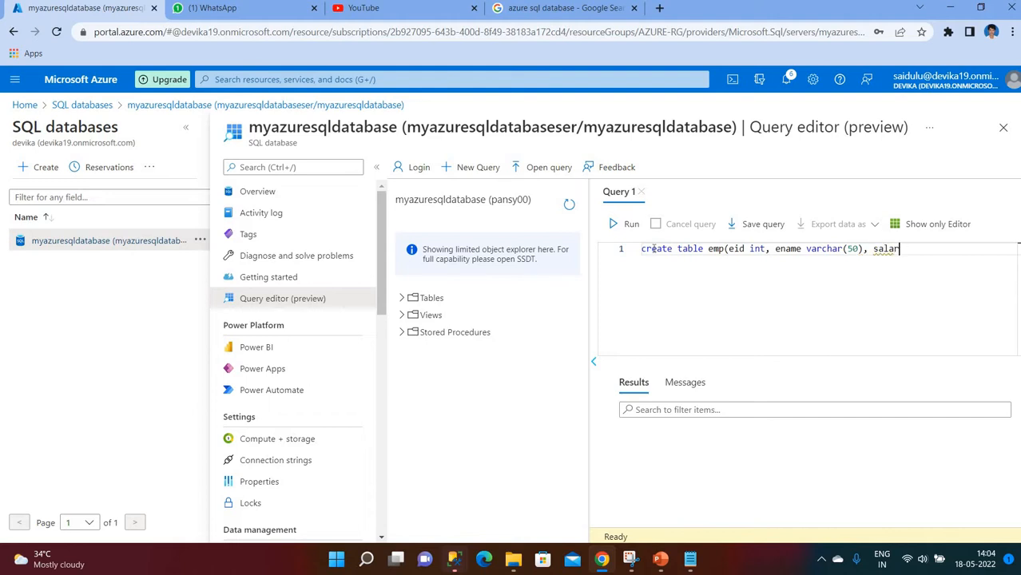
type("ry money)")
left_click(627, 225)
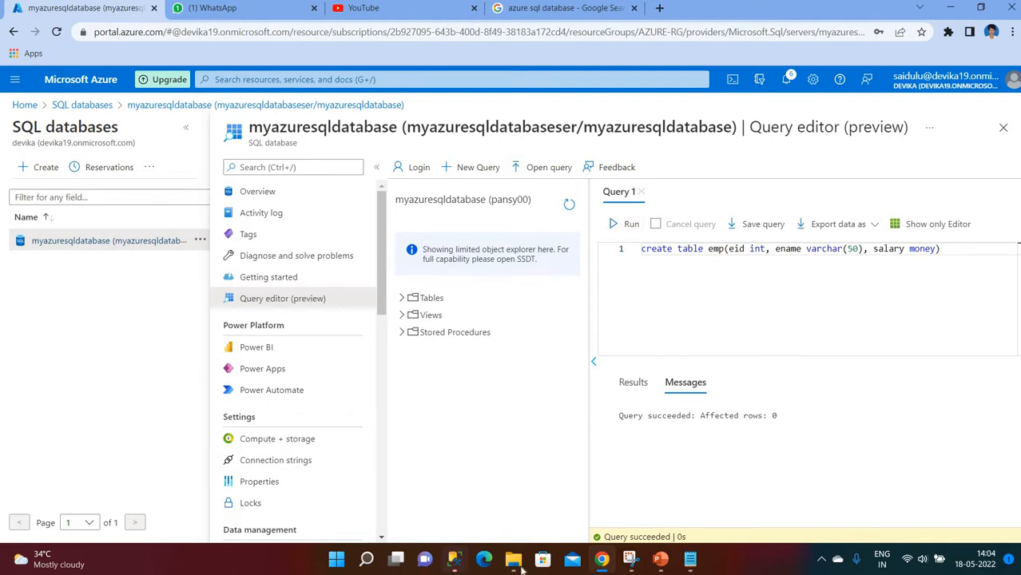
left_click(660, 559)
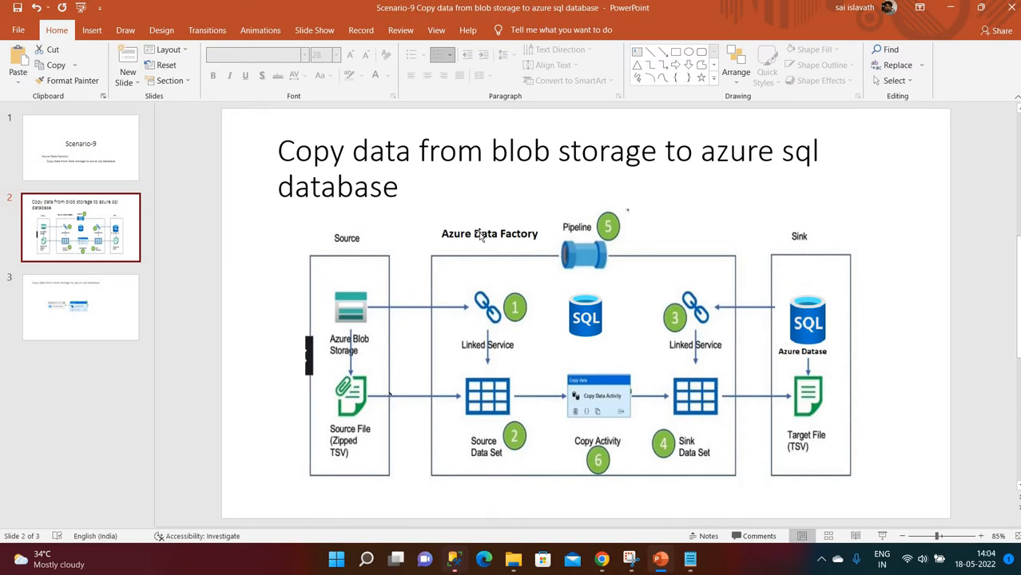
left_click(599, 563)
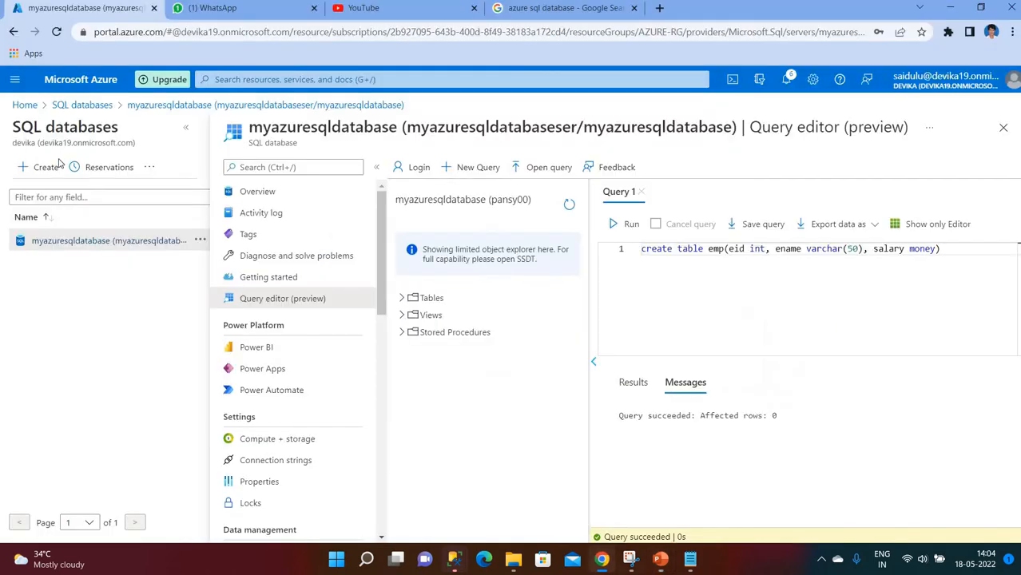
- Leave the query editor discarding edits, and open Data factories via the 'data fac' search
left_click(25, 106)
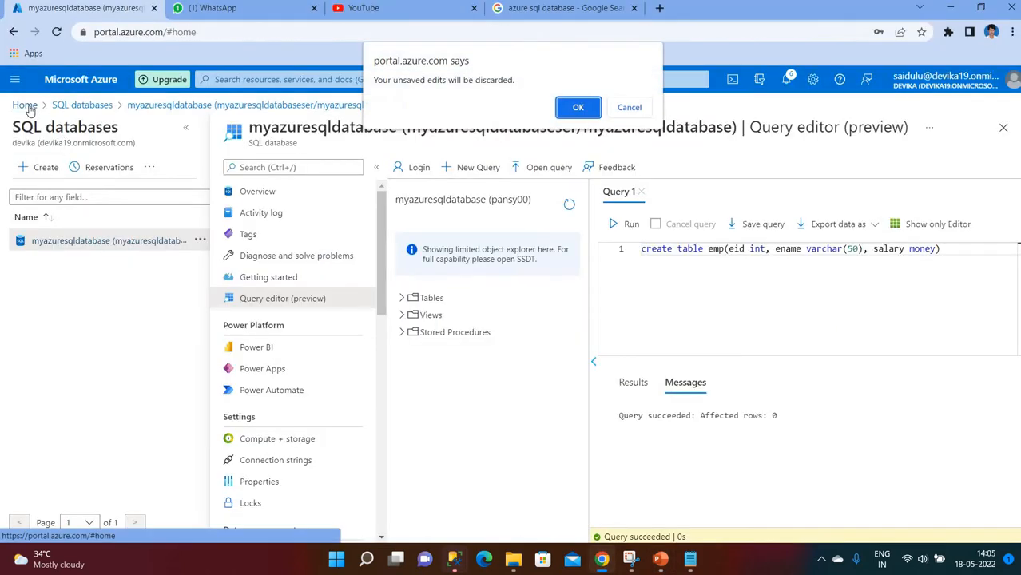
left_click(573, 107)
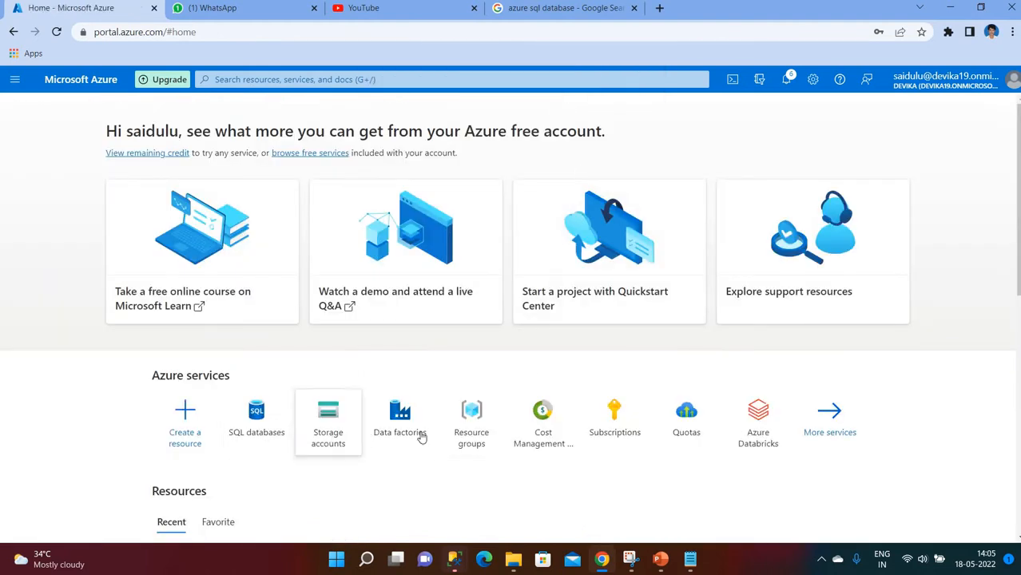
left_click(347, 79)
type("d")
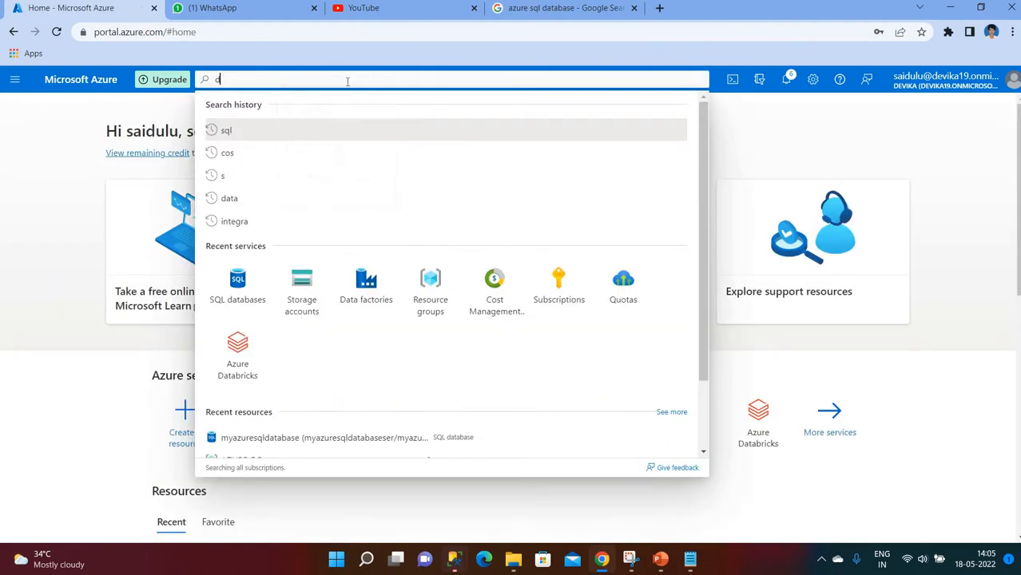
type("ata")
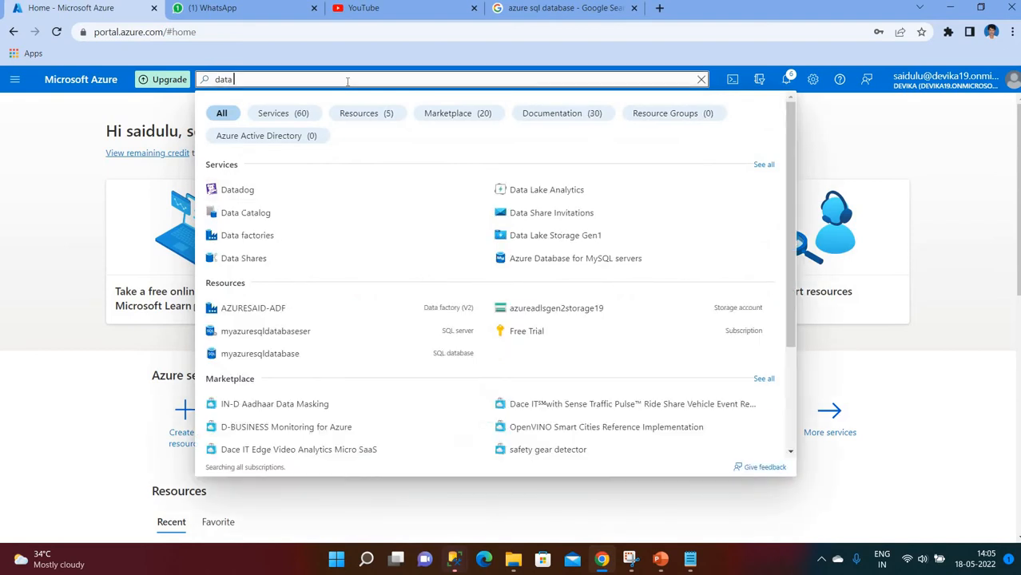
type(" fac")
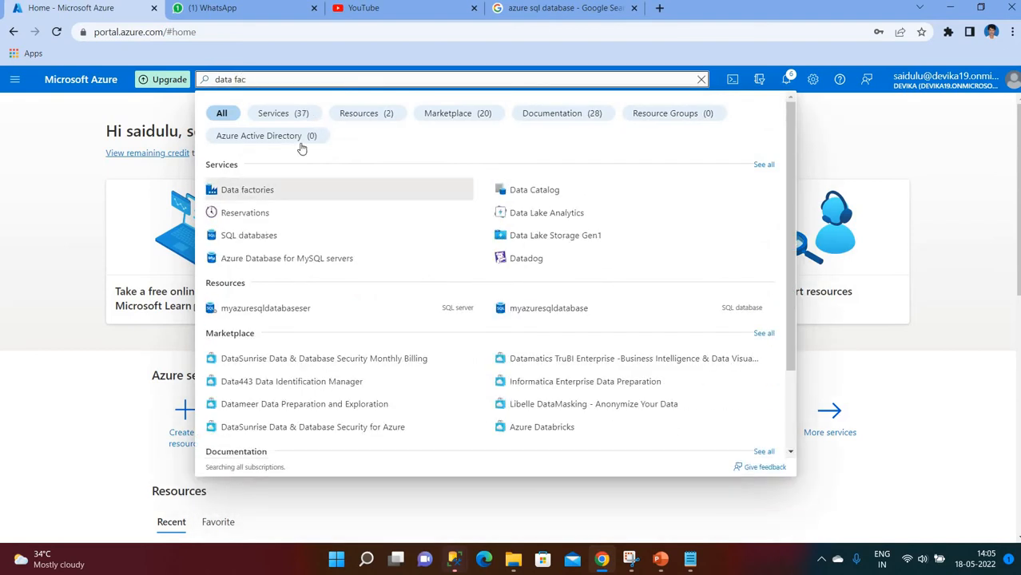
left_click(249, 191)
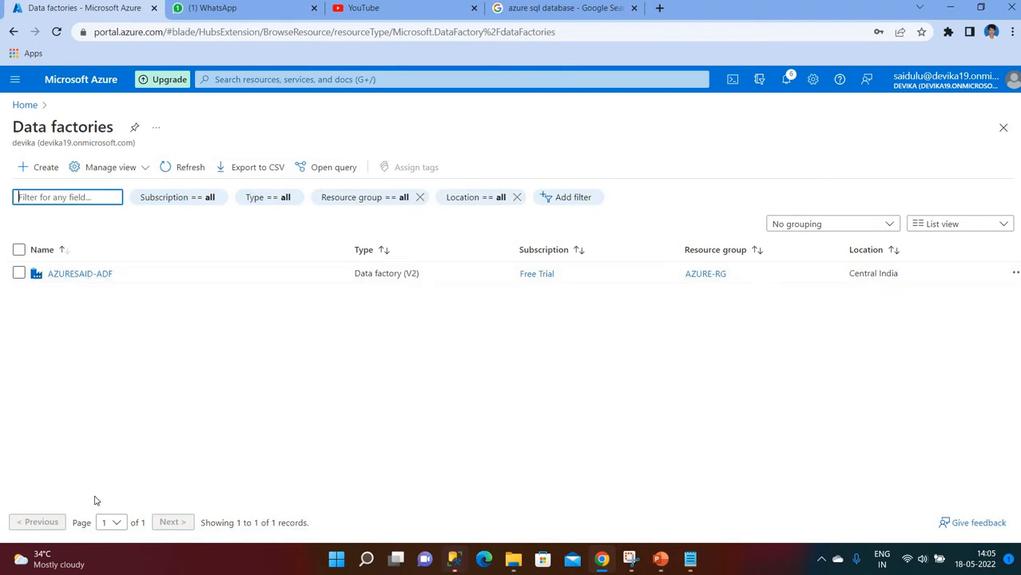
left_click(36, 173)
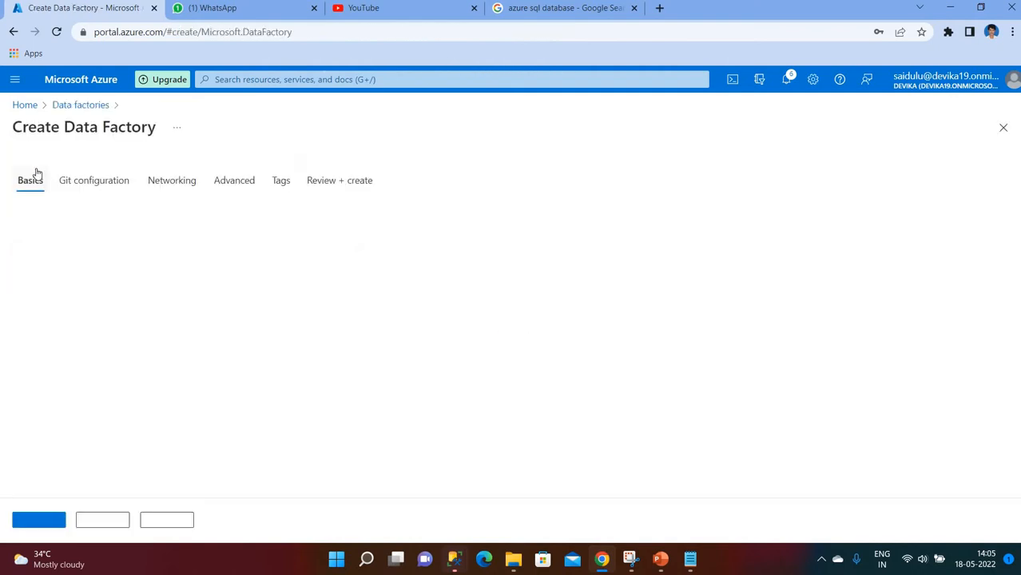
- Choose resource group AZURE-RG and name the data factory azureDataFactory-Adf19
left_click(201, 293)
left_click(211, 335)
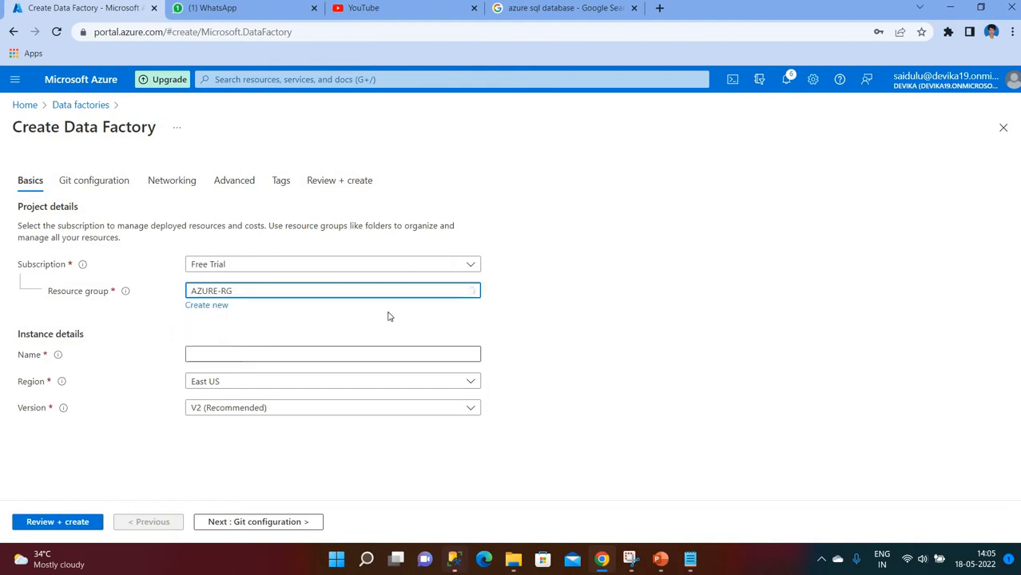
left_click(209, 358)
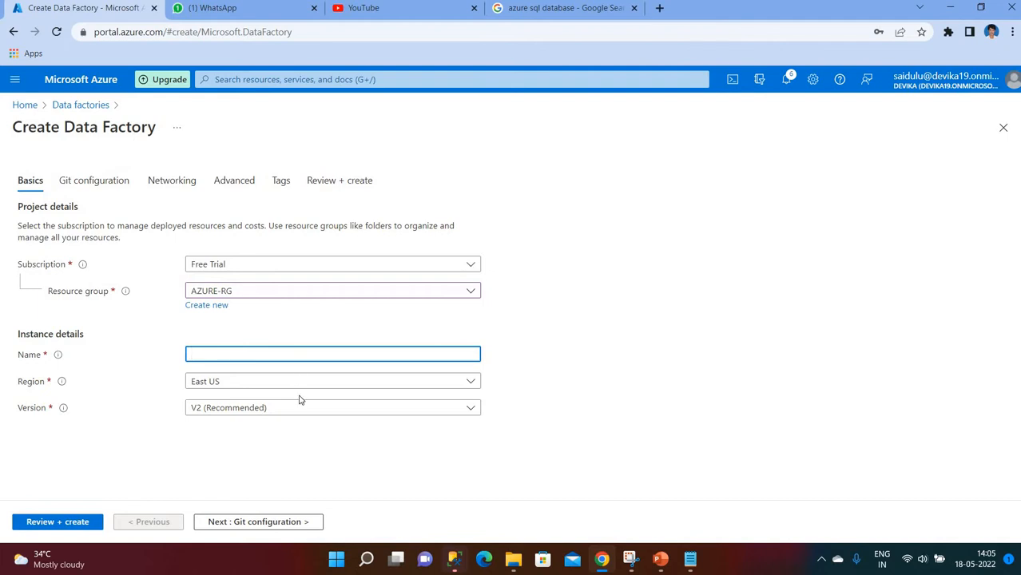
type("azureDataFactory-Adf")
left_click(670, 354)
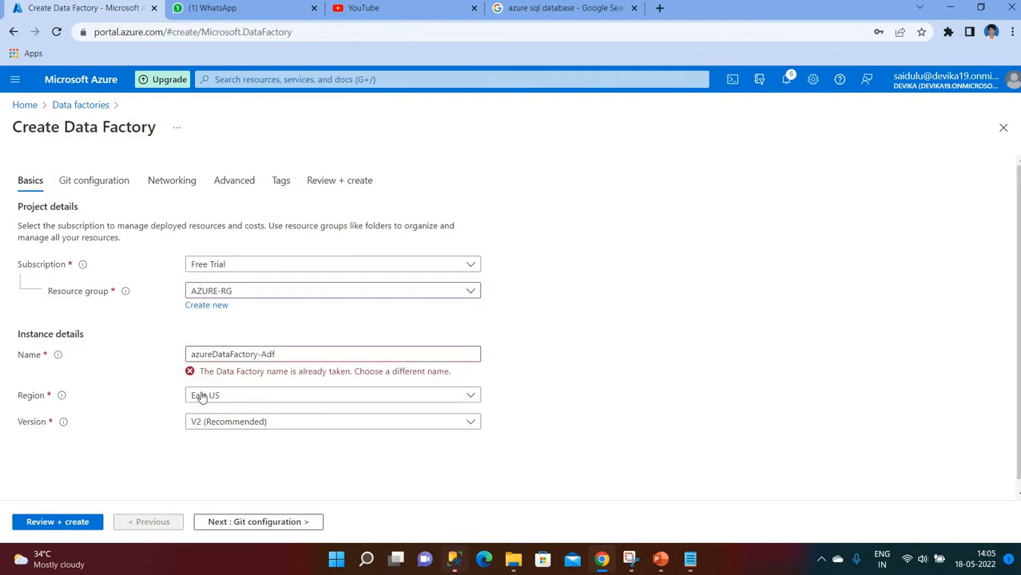
left_click(307, 357)
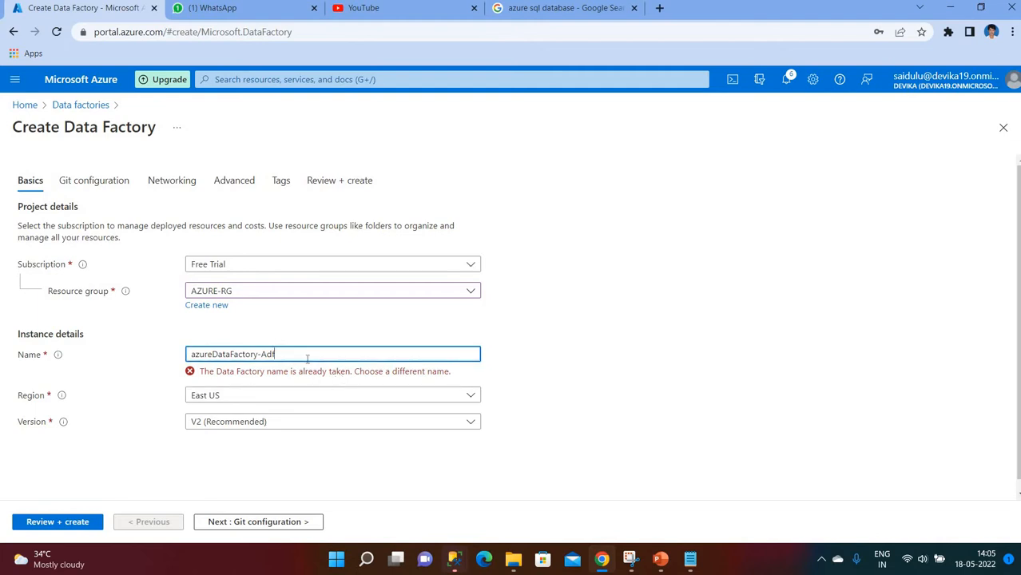
left_click(595, 348)
left_click(312, 355)
left_click(584, 336)
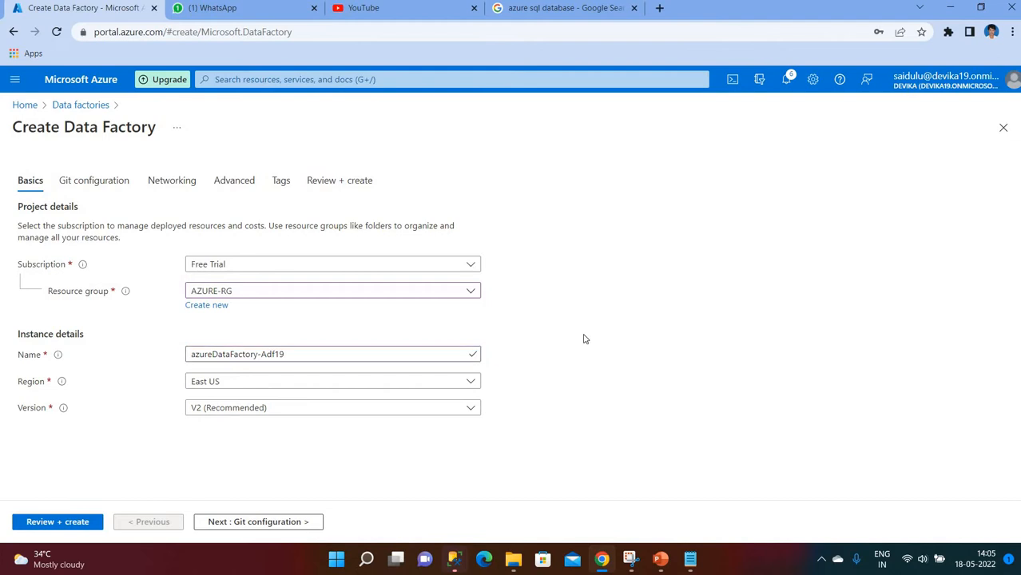
- Set the factory's region to Central India and continue to Git configuration
left_click(237, 387)
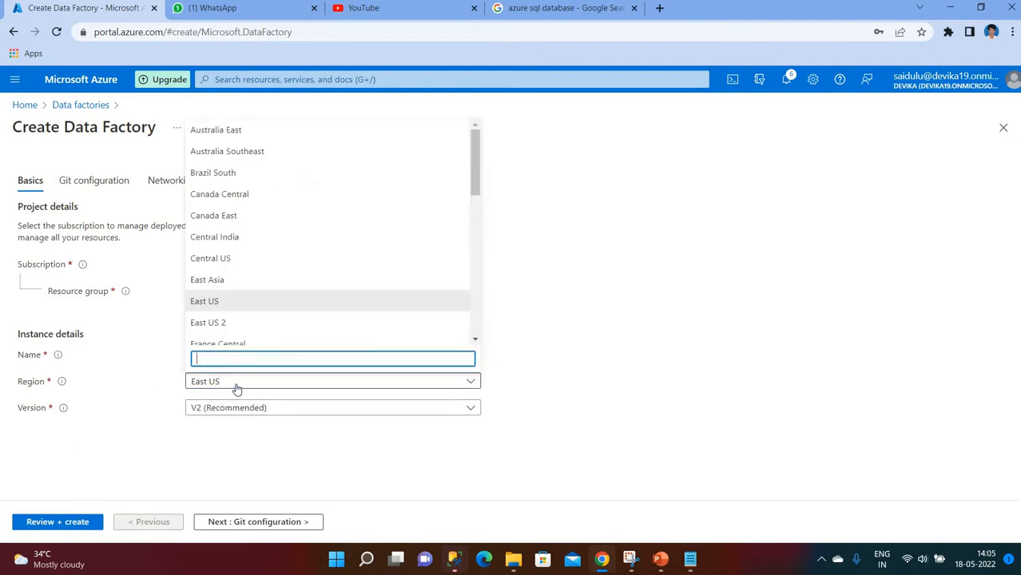
left_click(250, 239)
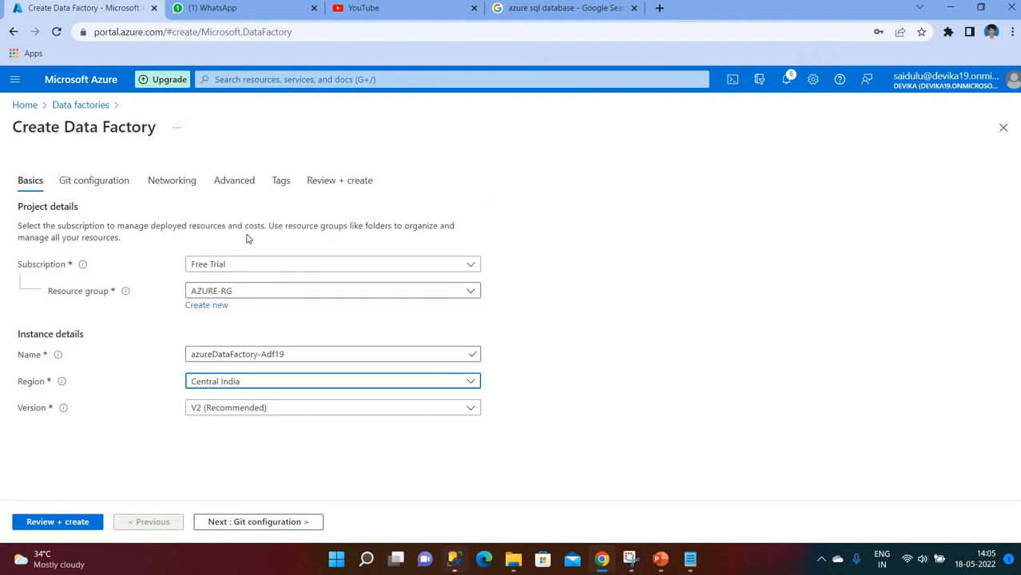
left_click(218, 522)
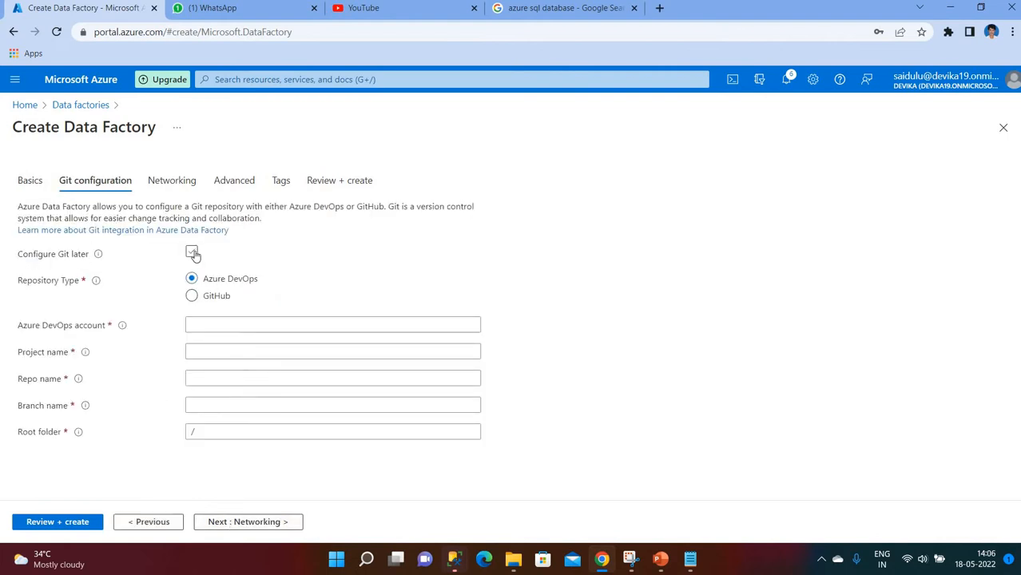
- Choose Configure Git later, pass validation, and create azureDataFactory-Adf19
left_click(191, 251)
left_click(62, 526)
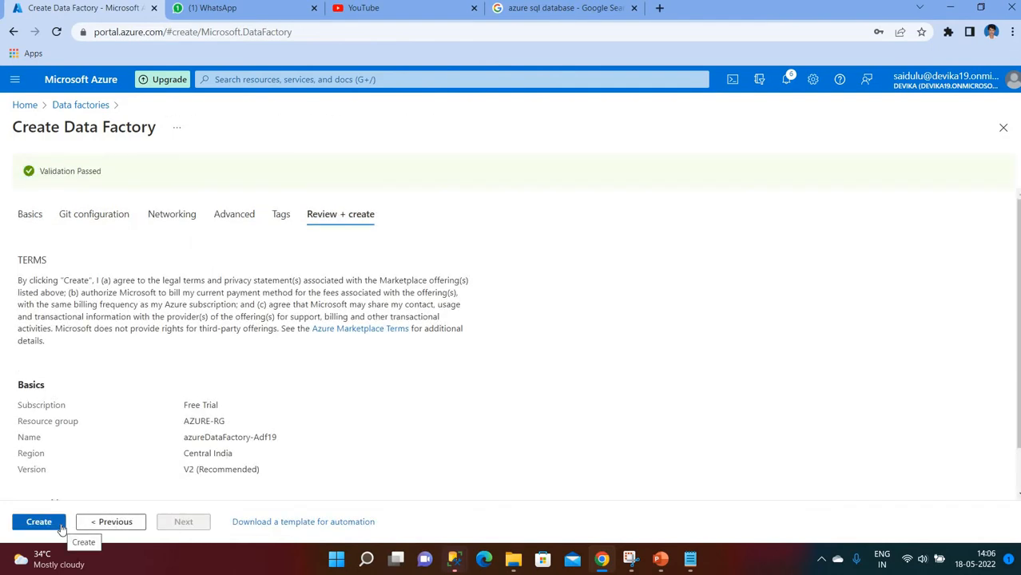
left_click_drag(53, 167, 119, 169)
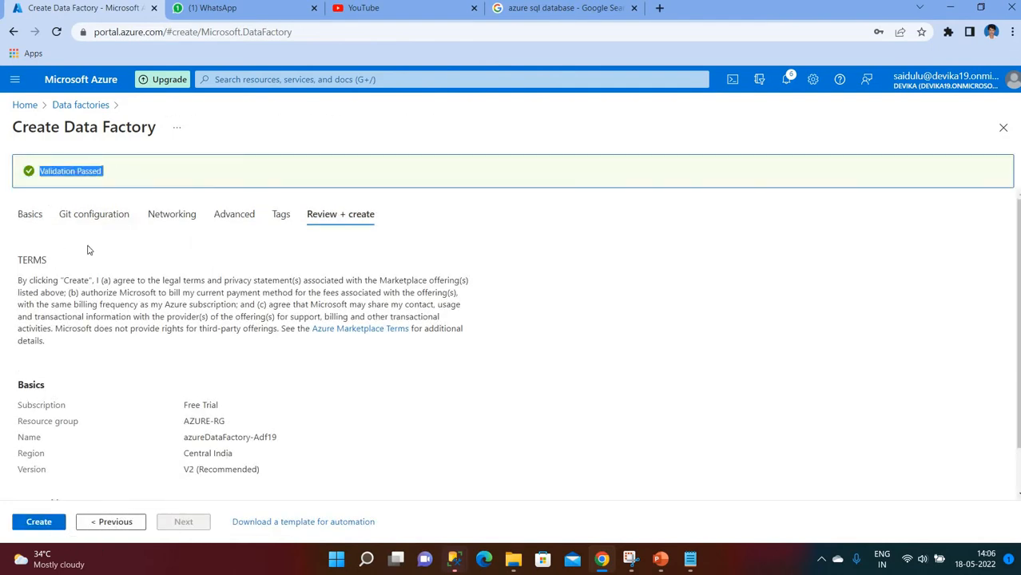
left_click(30, 527)
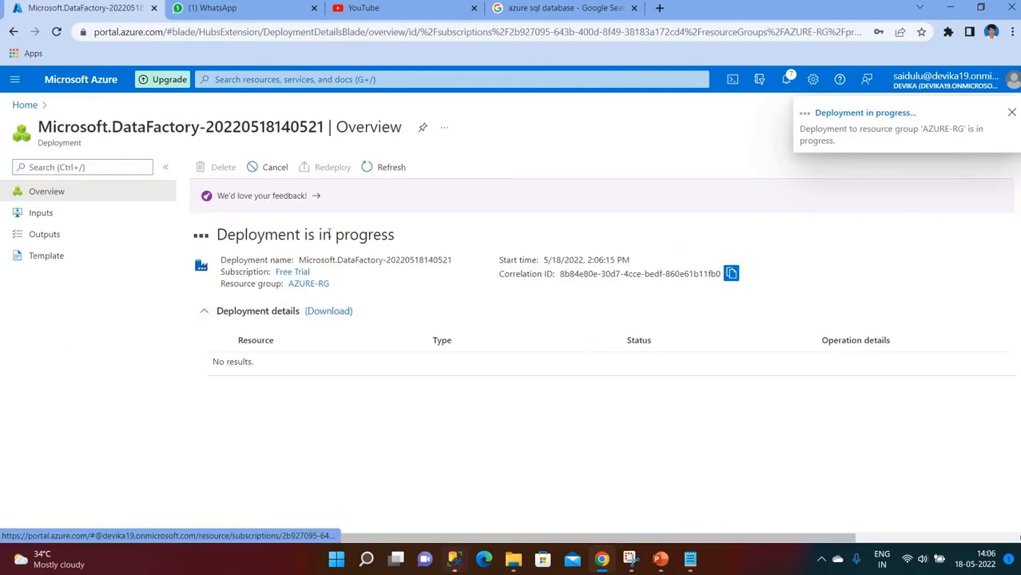
- Dismiss the deployment notices and go to the newly deployed data factory resource
left_click(1012, 116)
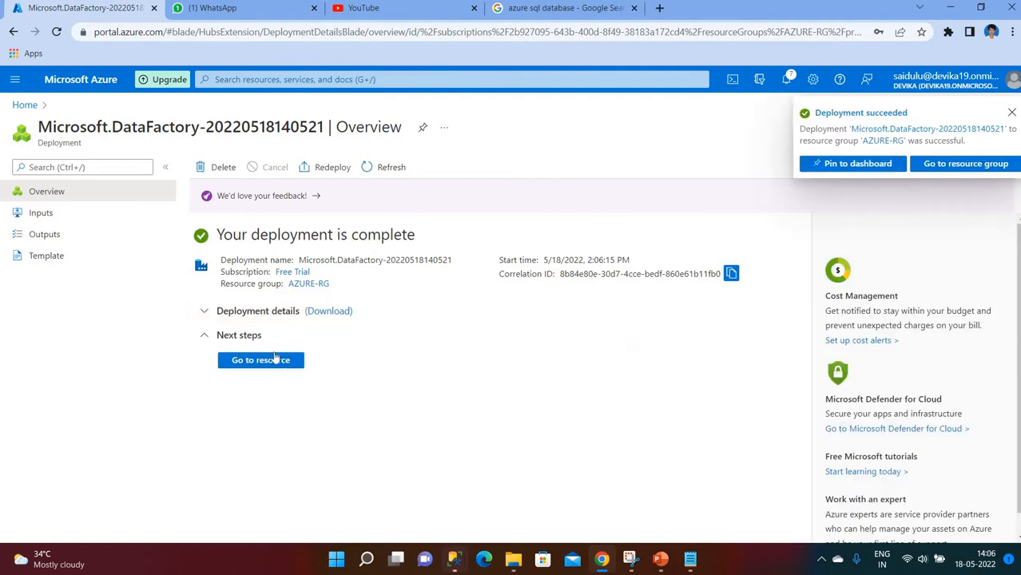
left_click(260, 364)
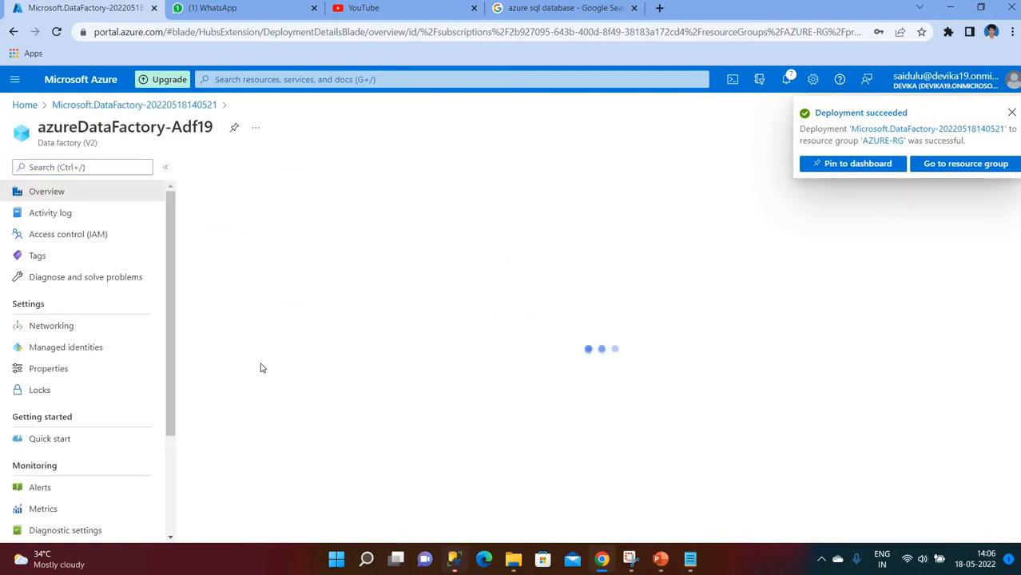
left_click(1011, 112)
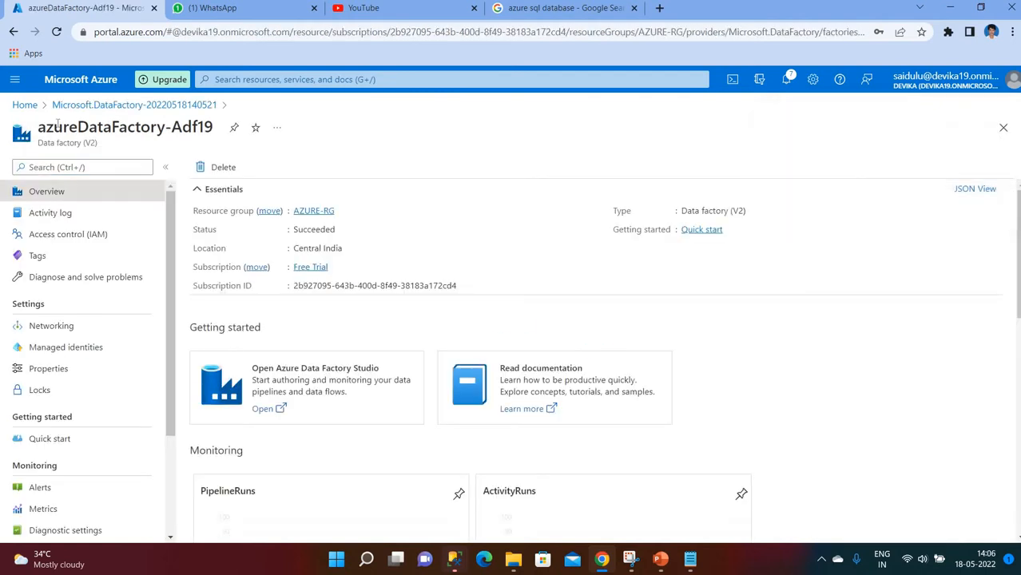
- From Home, refresh the Data factories list and open azureDataFactory-Adf19's overview
left_click(24, 104)
left_click(264, 425)
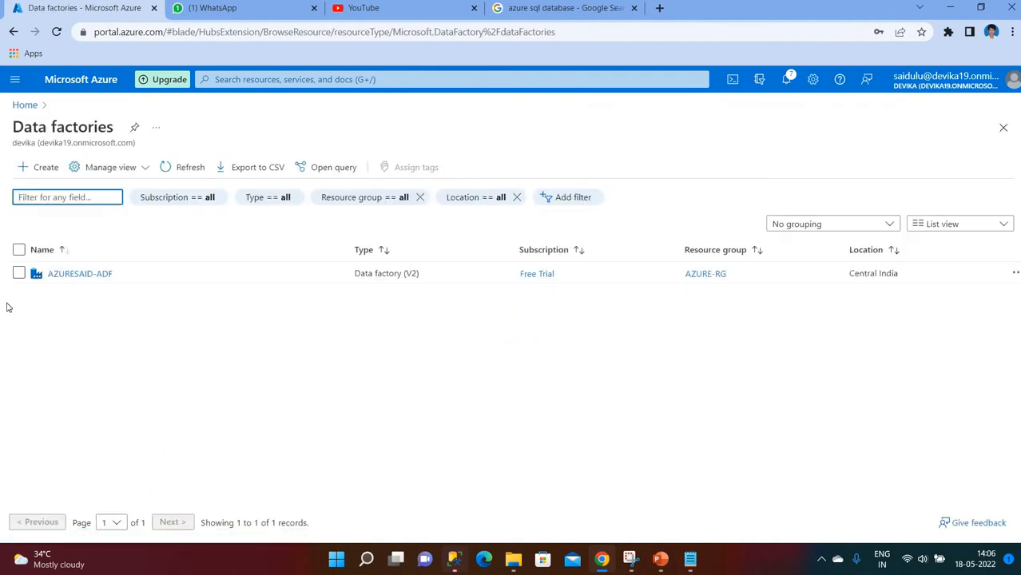
left_click(190, 169)
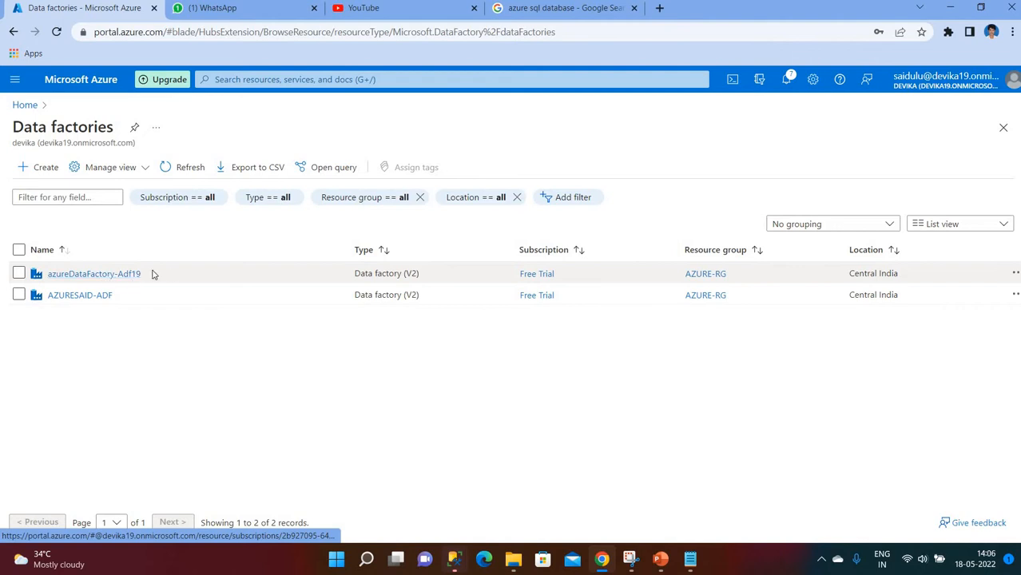
left_click(85, 274)
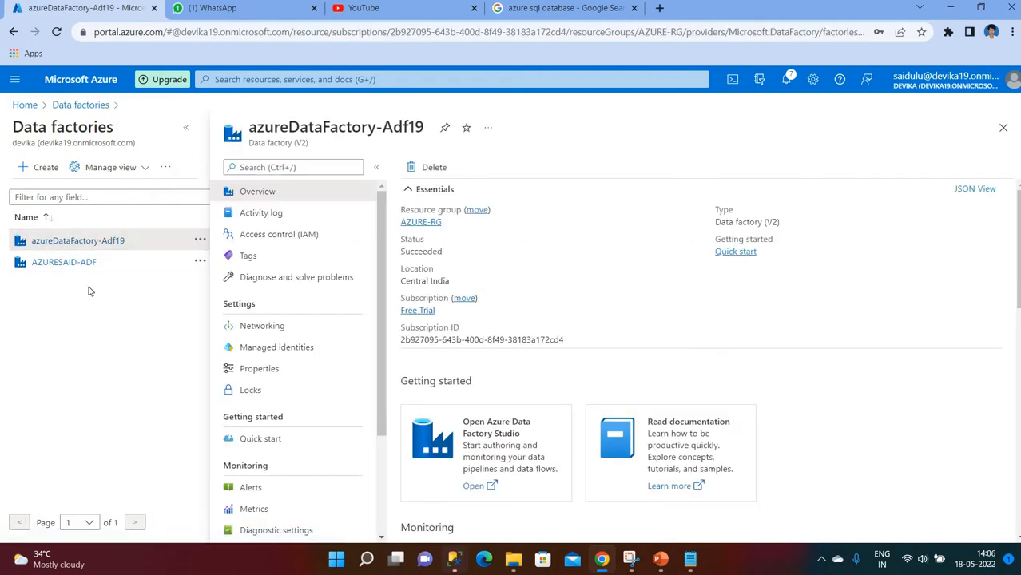
- Launch Azure Data Factory Studio for azureDataFactory-Adf19
left_click(498, 444)
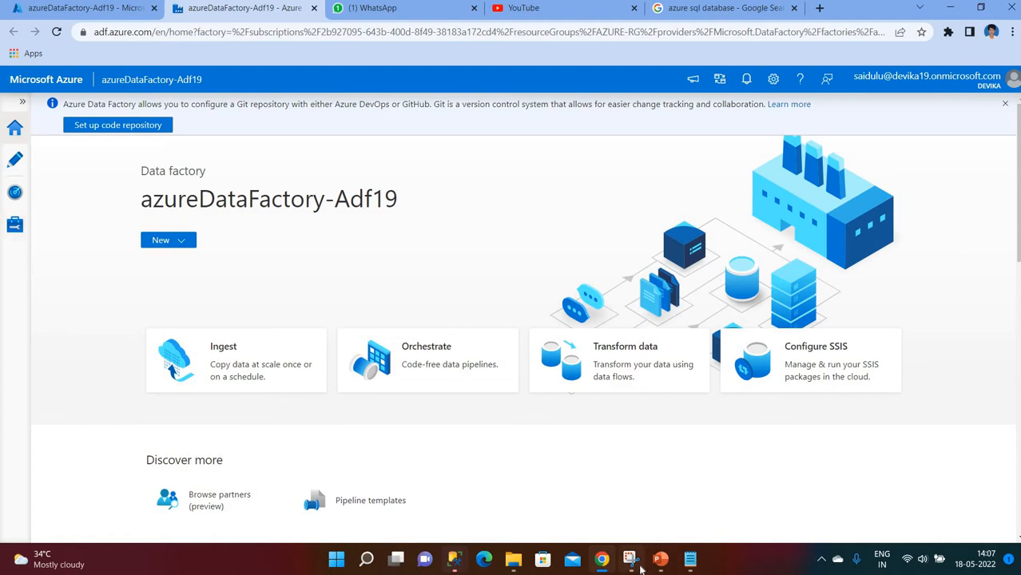
- Switch back to the PowerPoint slide showing the blob-to-SQL copy diagram
left_click(661, 559)
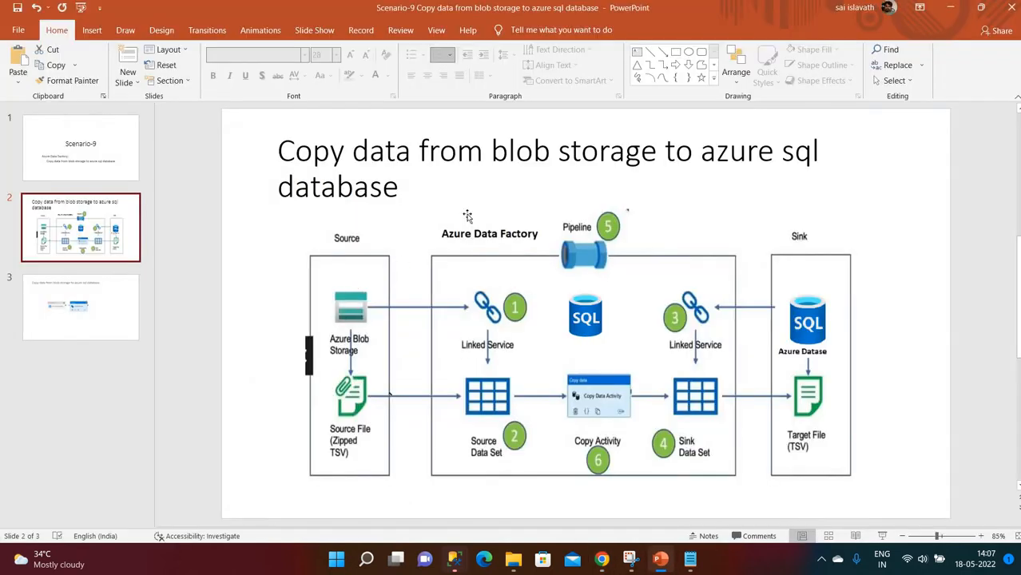
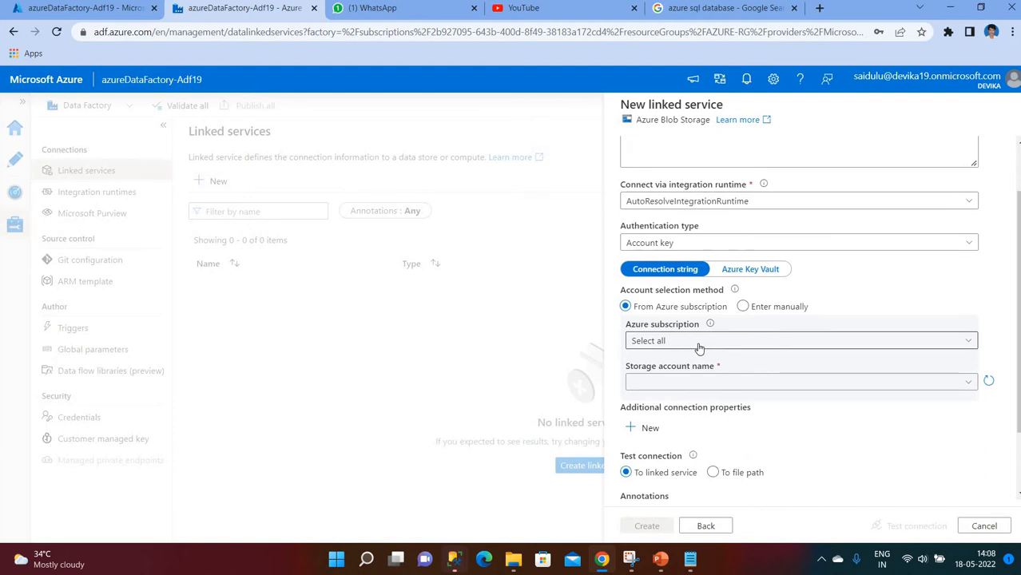
- Create ls_AzureBlobStorage on the Free Trial subscription's azureblobstorage25 account after a successful connection test
left_click(683, 383)
left_click(675, 383)
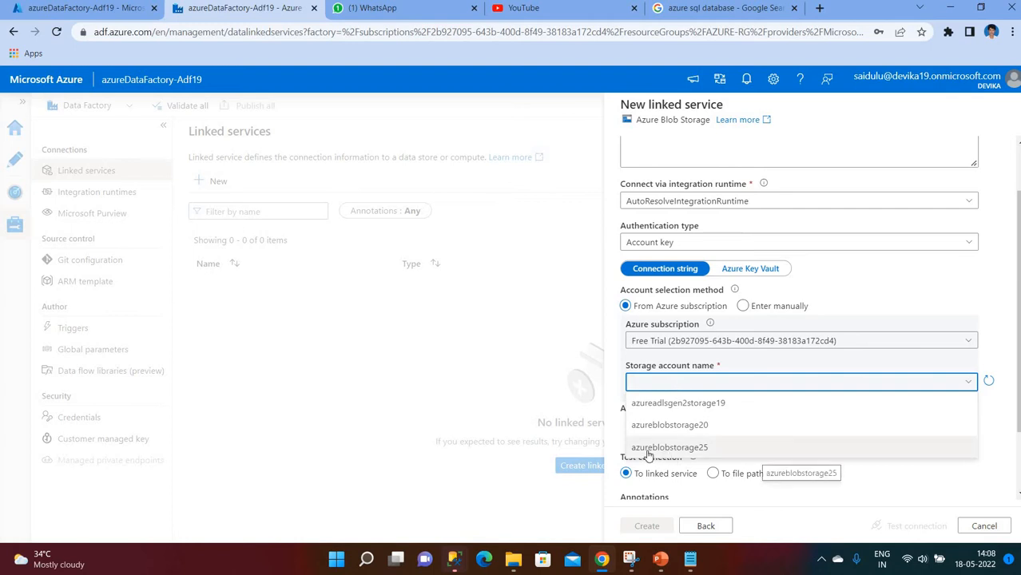
left_click(694, 450)
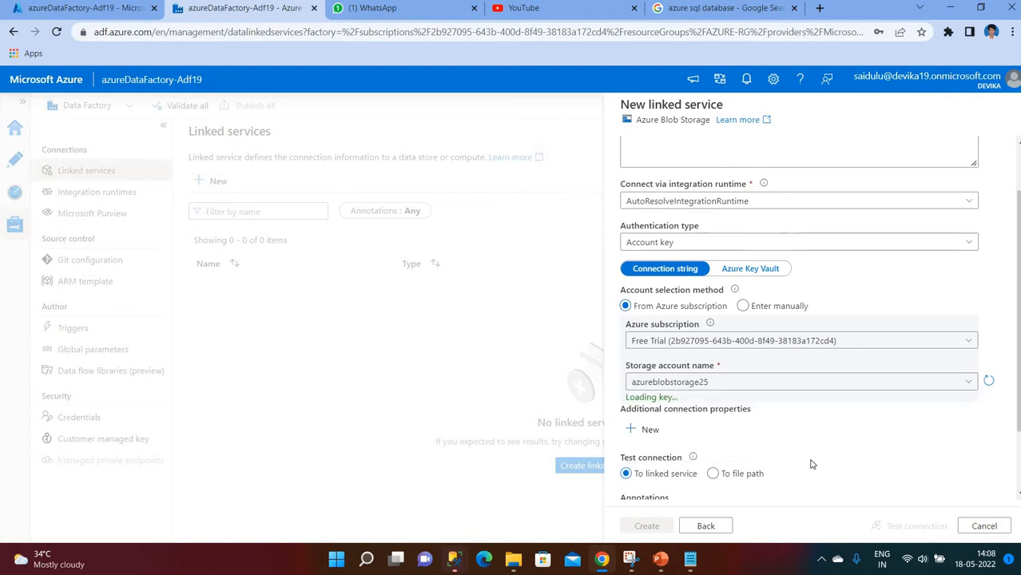
left_click(911, 526)
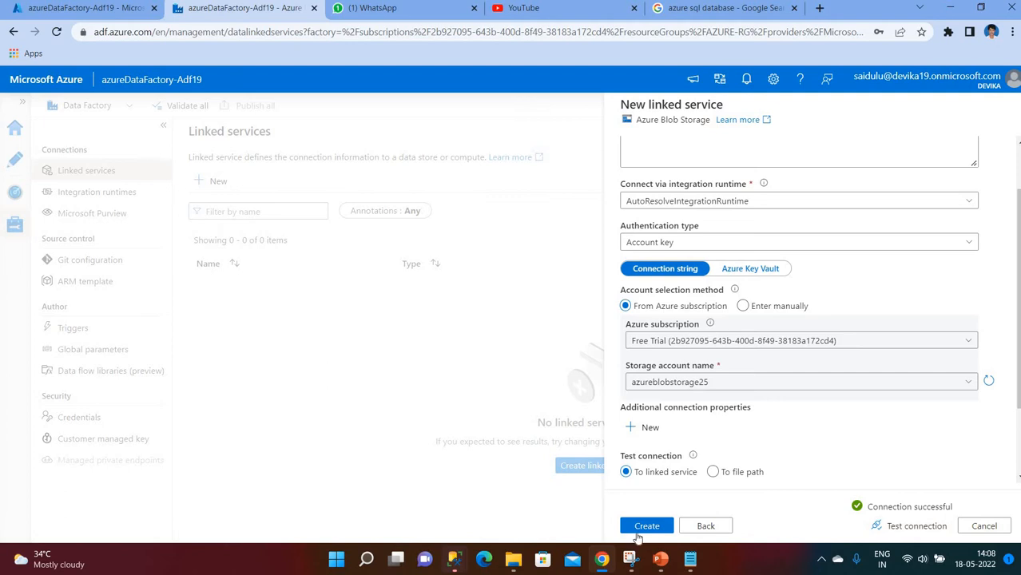
left_click(647, 528)
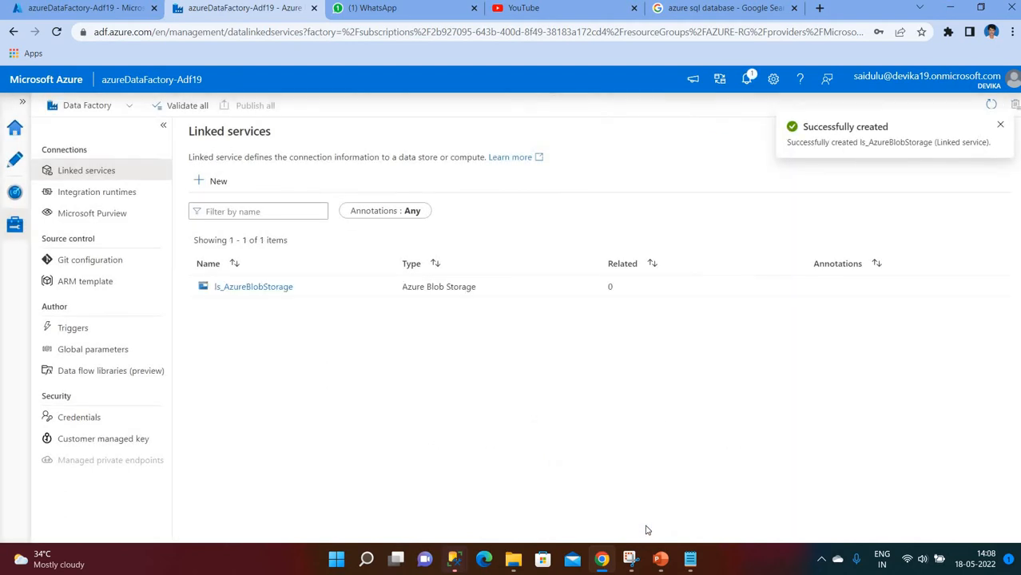
left_click(1000, 127)
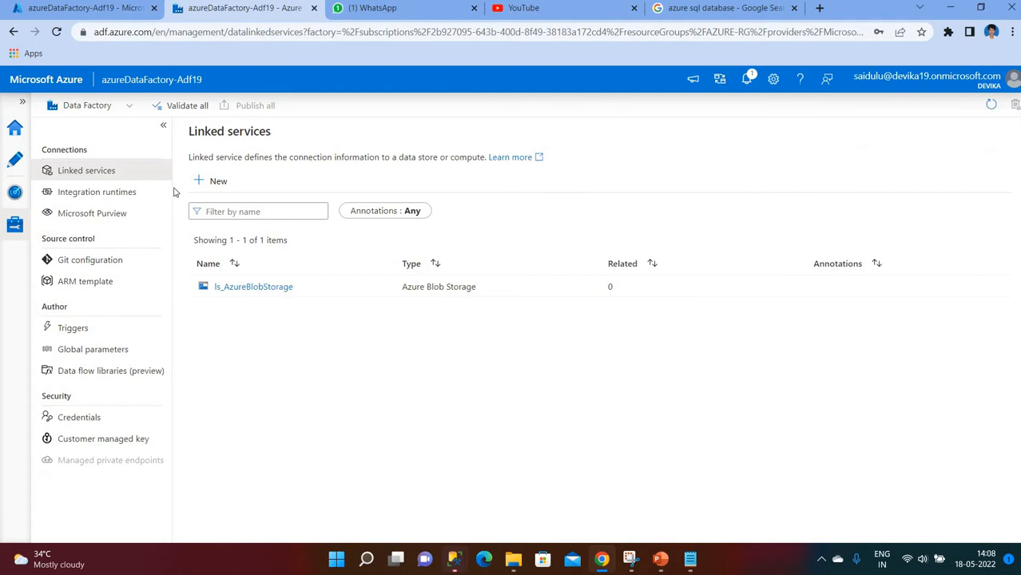
- Add a new linked service, searching 'database' and choosing the Azure SQL Database data store
left_click(210, 181)
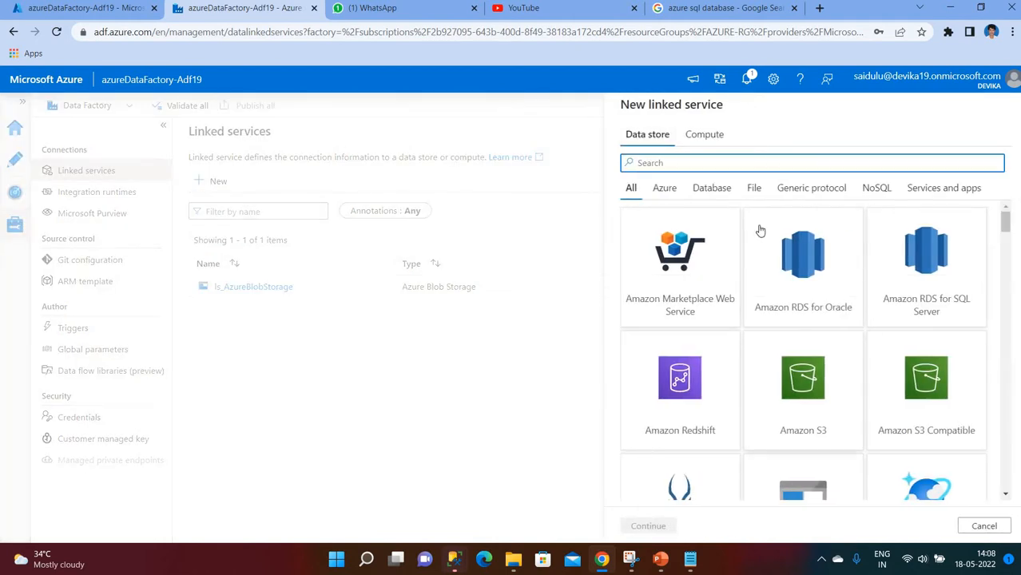
type("azure")
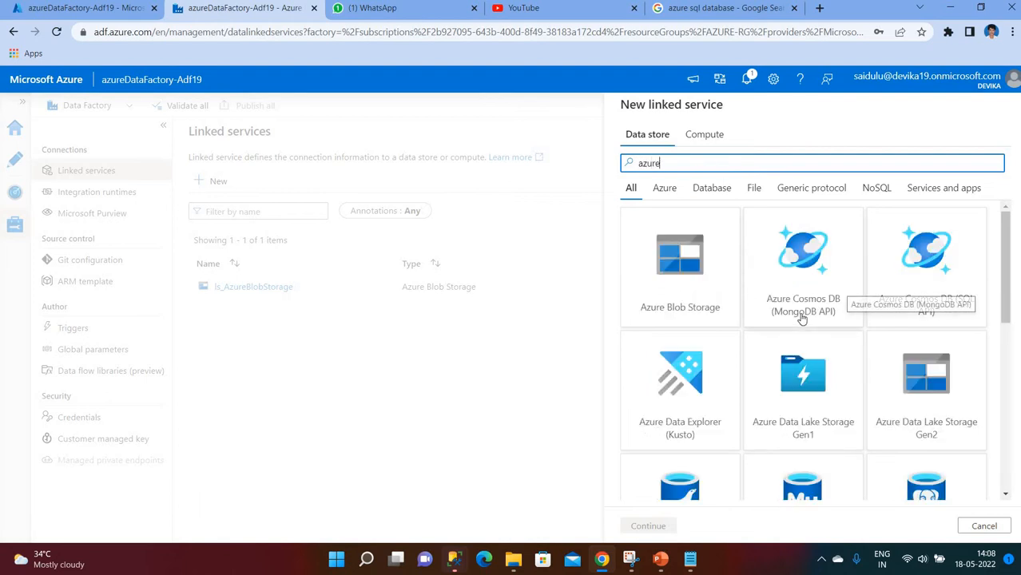
scroll(791, 359, "down", 2)
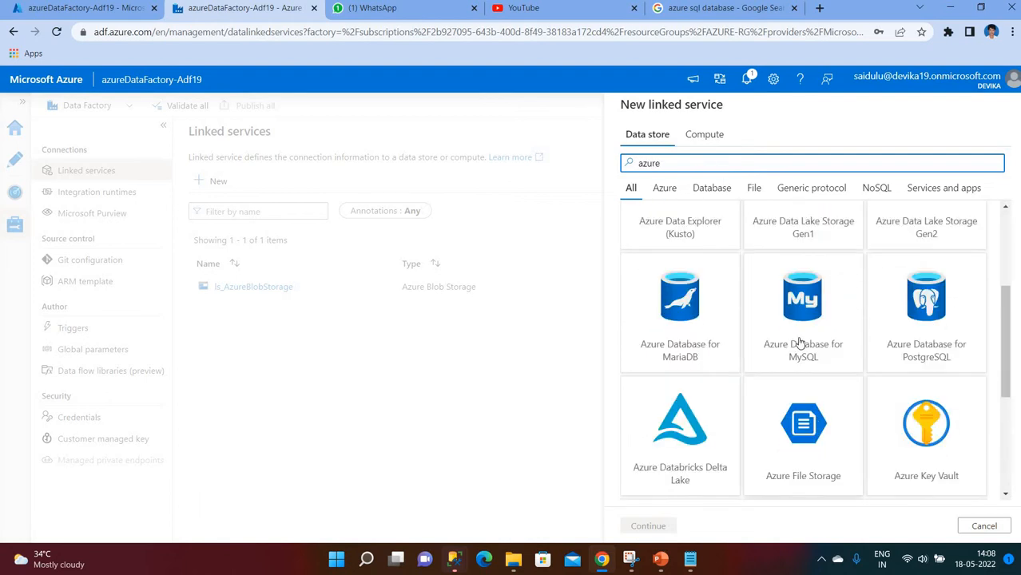
scroll(778, 344, "up", 3)
type("re da")
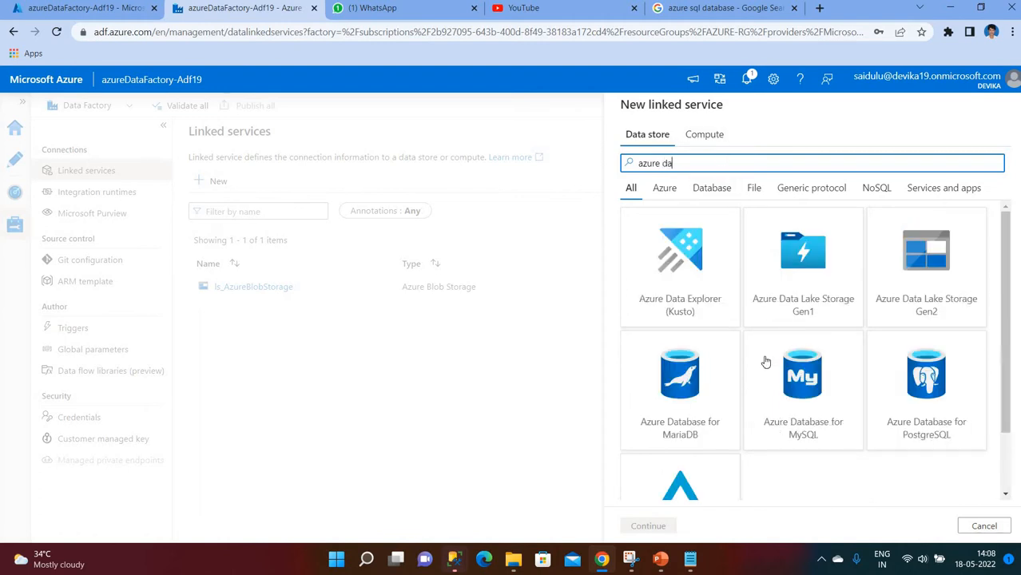
scroll(835, 351, "down", 1)
scroll(831, 369, "up", 1)
key("BackSpace")
key("BackSpace")
key("BackSpace")
key("BackSpace")
key("BackSpace")
key("BackSpace")
key("BackSpace")
type("datab")
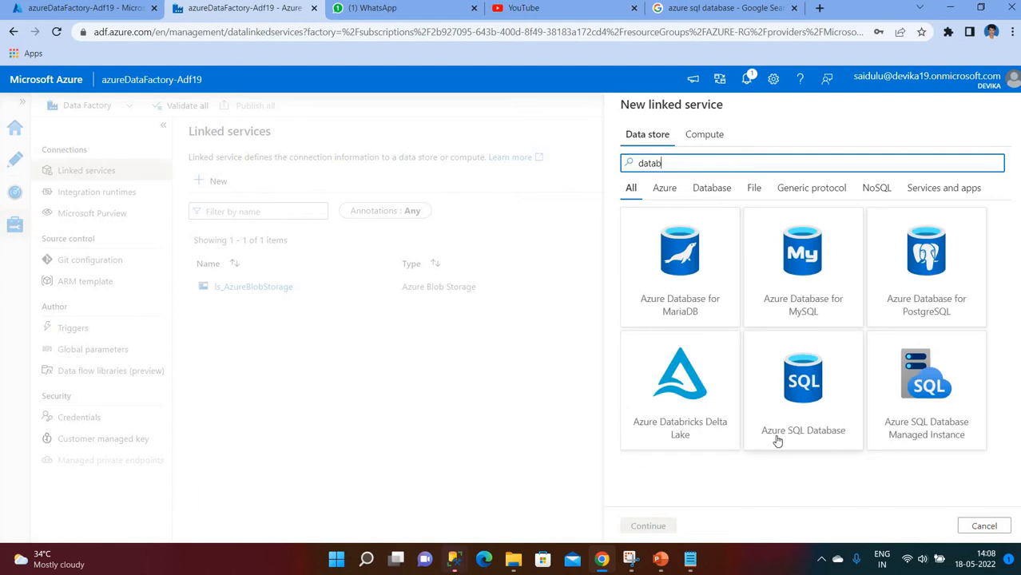
left_click(808, 415)
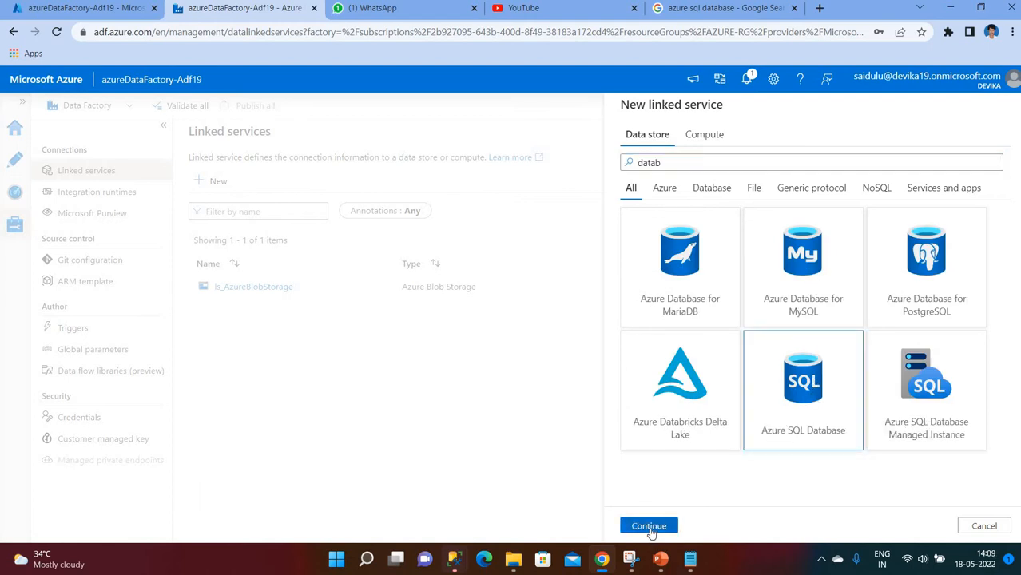
left_click(649, 526)
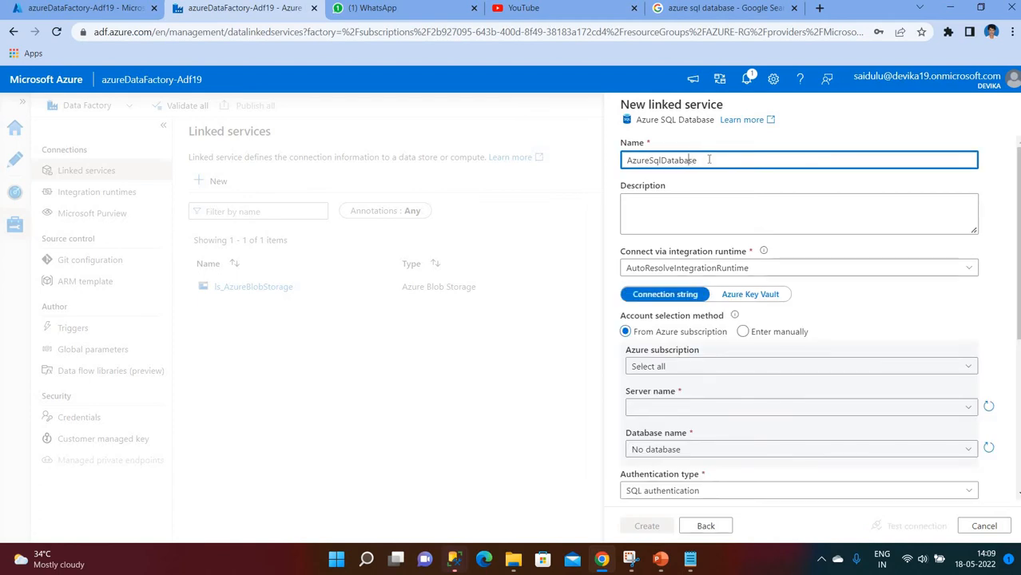
- Name the linked service ls_AzureSqlDatabase and select the Free Trial subscription
type("ls-")
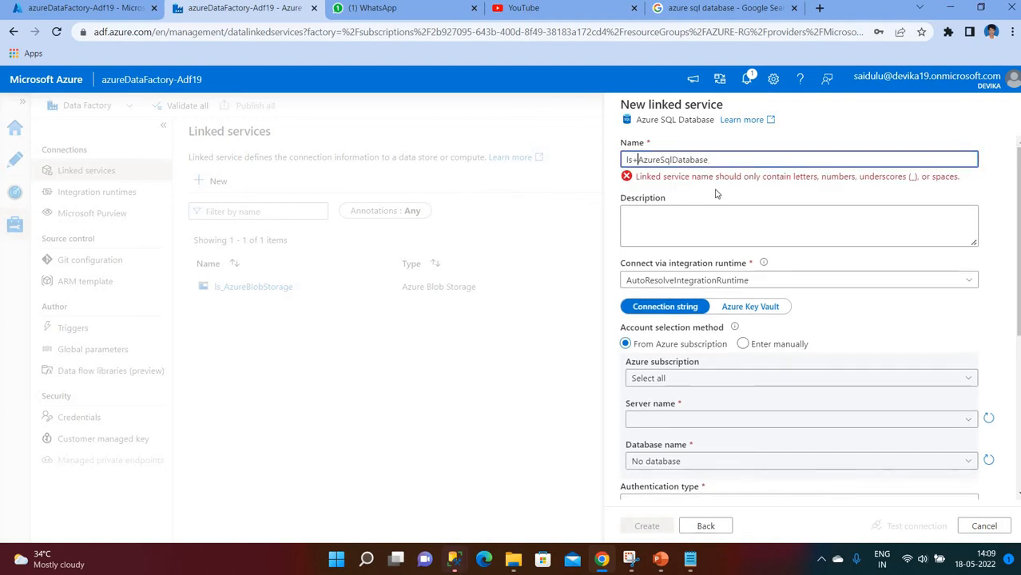
key("BackSpace")
type("_")
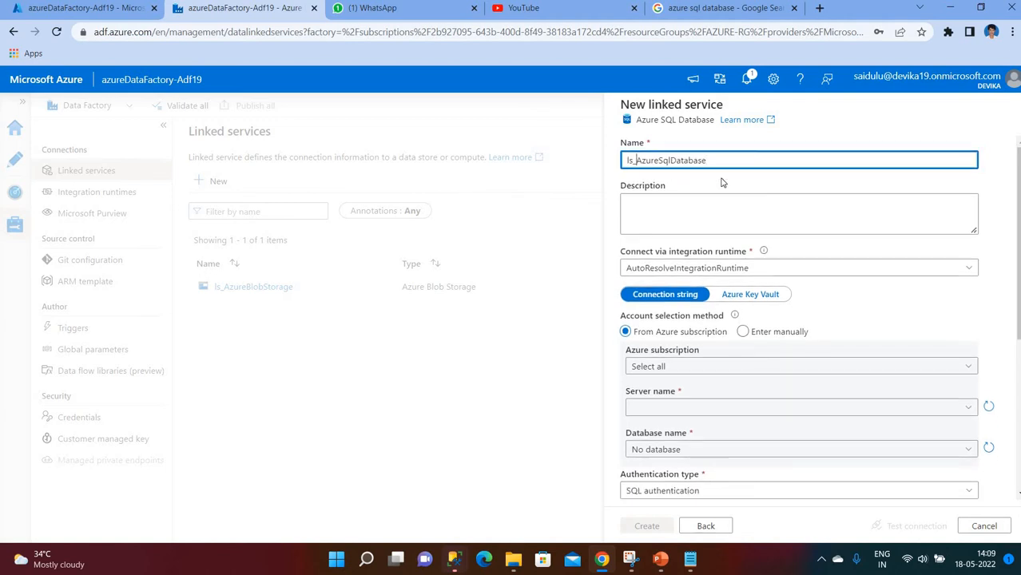
scroll(802, 267, "down", 1)
left_click(665, 299)
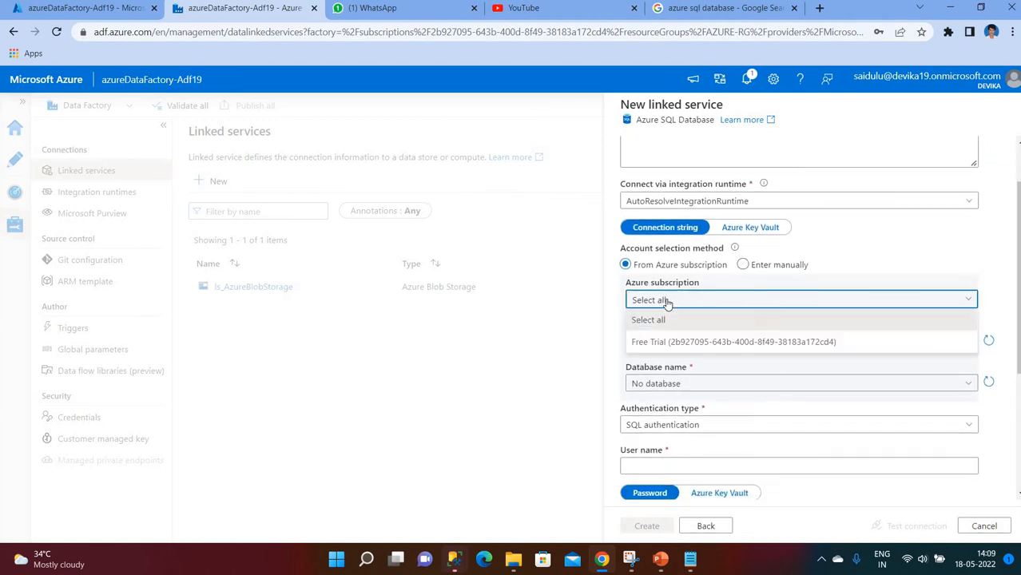
left_click(675, 342)
left_click(675, 341)
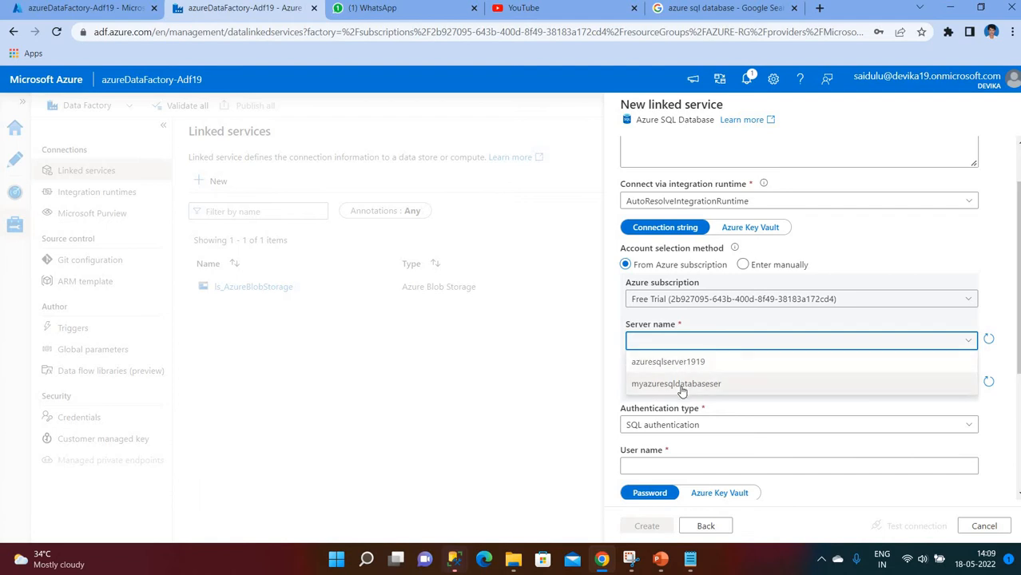
left_click(388, 392)
- In the Azure portal, open SQL databases and view myazuresqldatabase's overview and server name
left_click(66, 8)
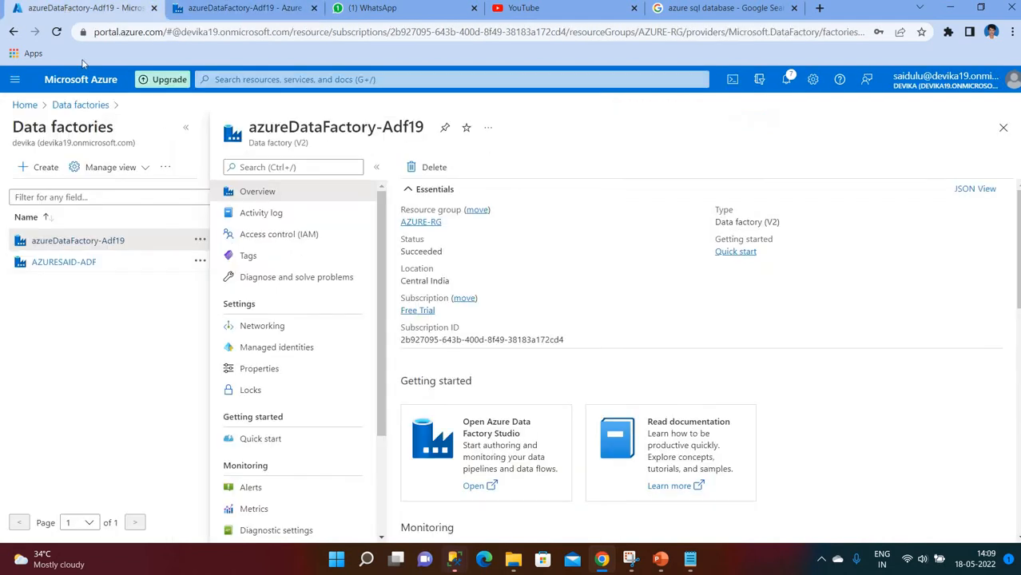
left_click(25, 105)
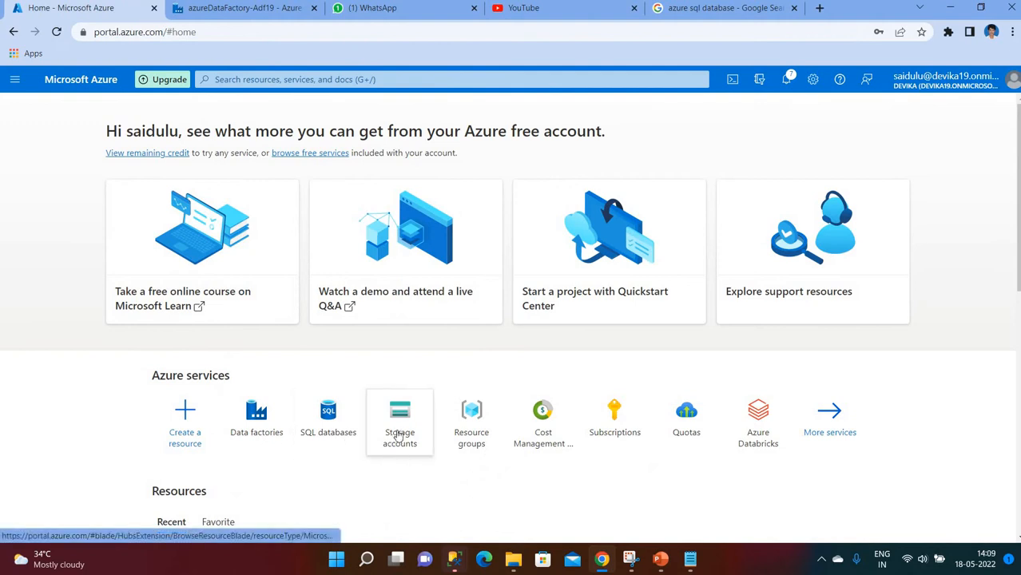
left_click(327, 414)
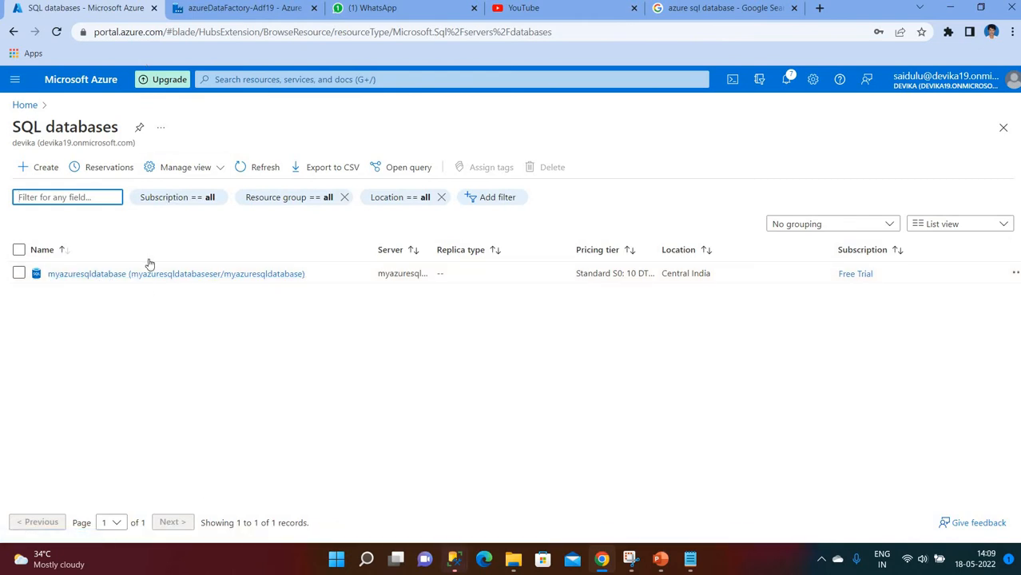
left_click(87, 275)
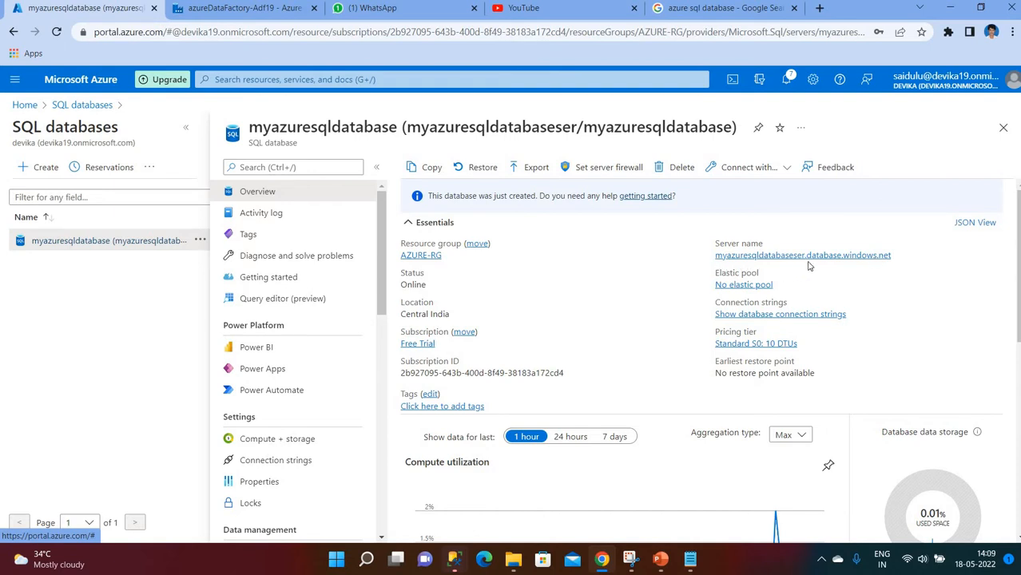
- Select server myazuresqldatabaseser and database myazuresqldatabase in the linked service form
left_click(239, 8)
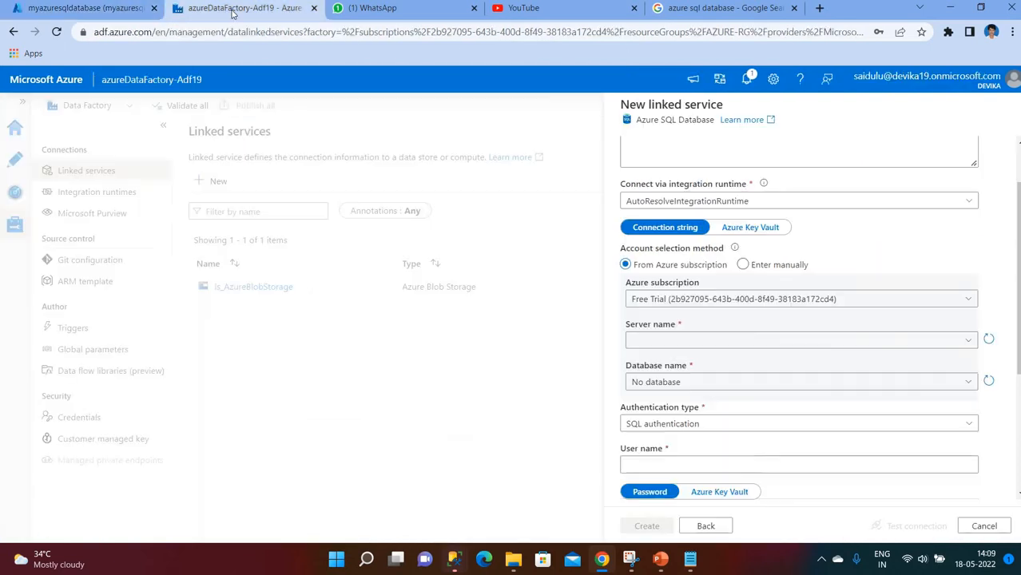
left_click(685, 339)
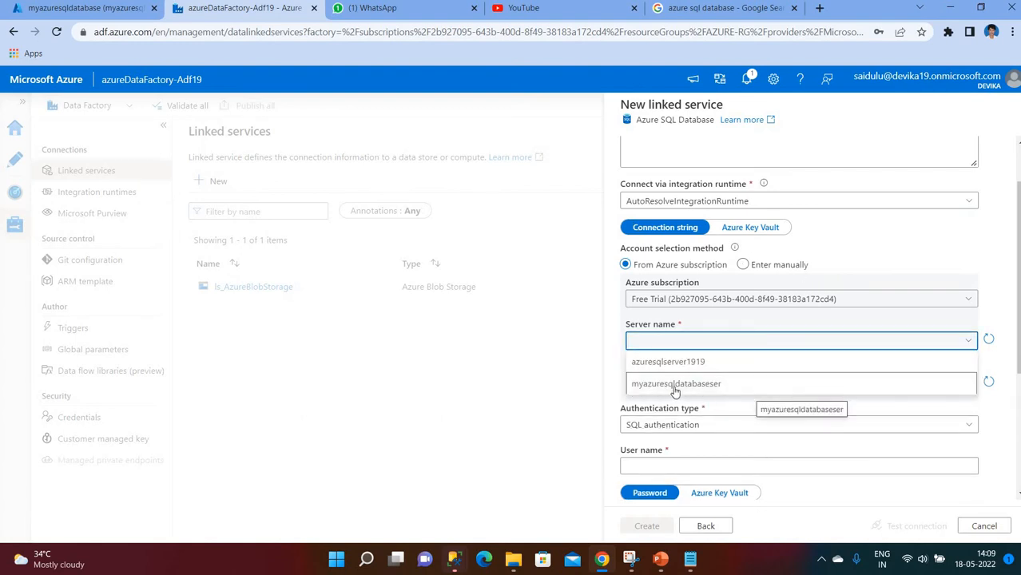
left_click(675, 385)
left_click(681, 382)
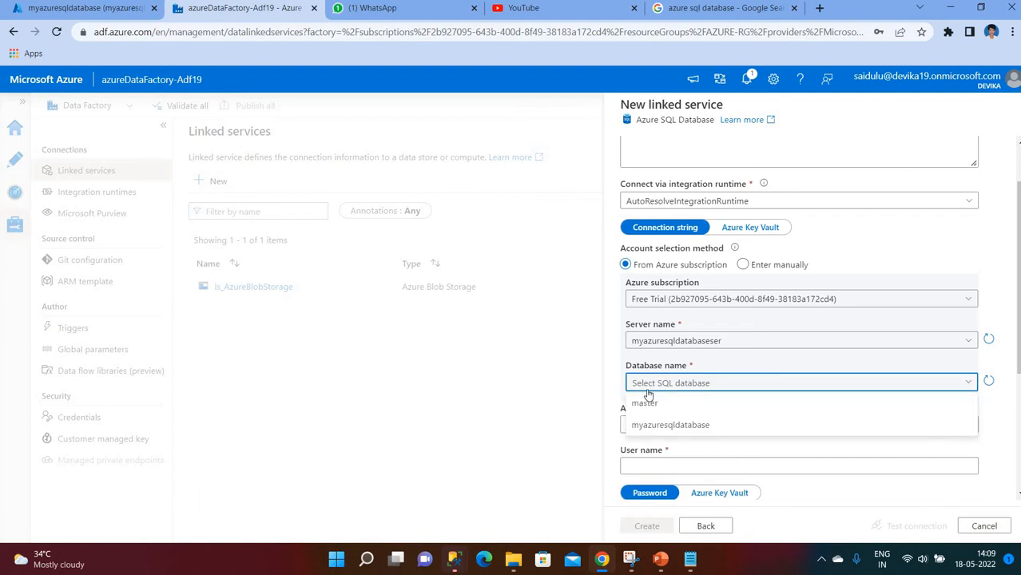
left_click(698, 430)
- Enter the SQL login user name and saved password, test the connection, and create the linked service
scroll(787, 344, "down", 2)
left_click(681, 333)
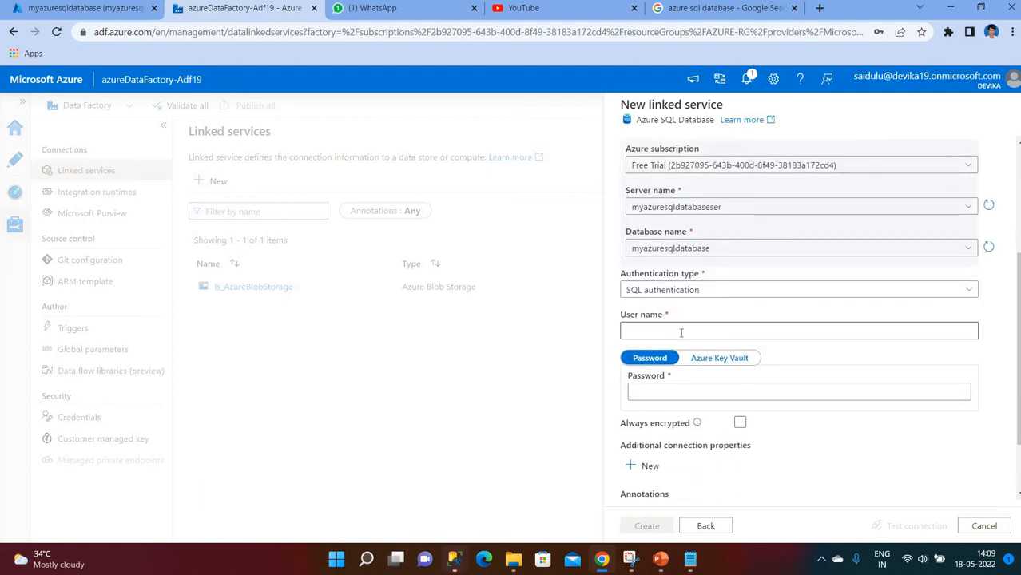
type("pansy00")
left_click(737, 302)
key("Tab")
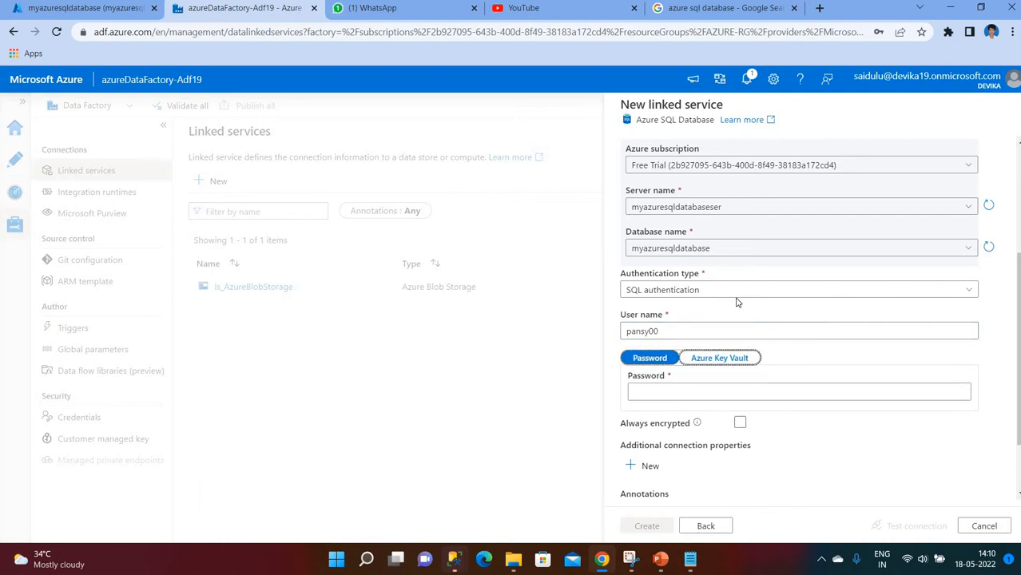
left_click(666, 390)
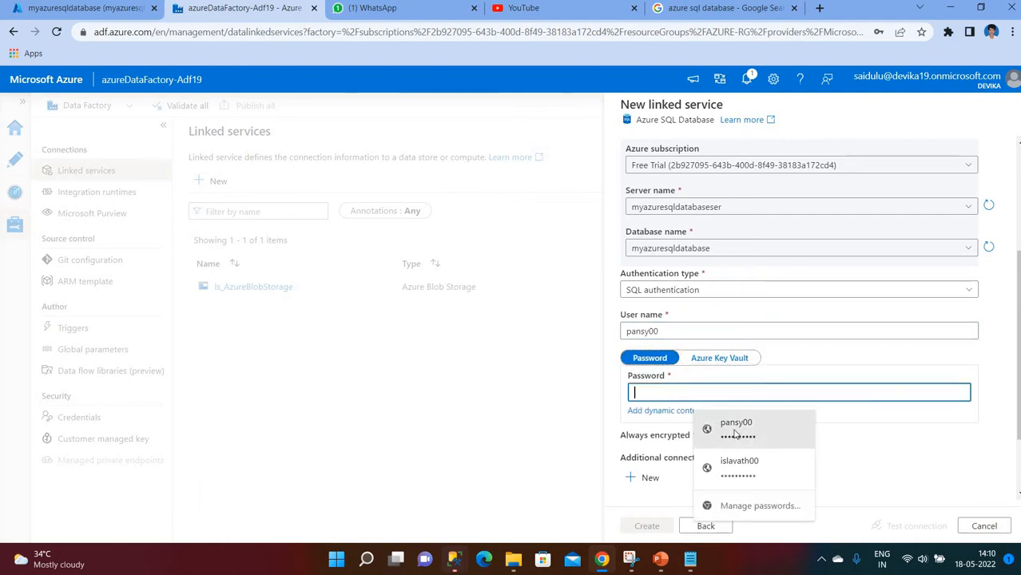
left_click(735, 434)
scroll(807, 419, "down", 2)
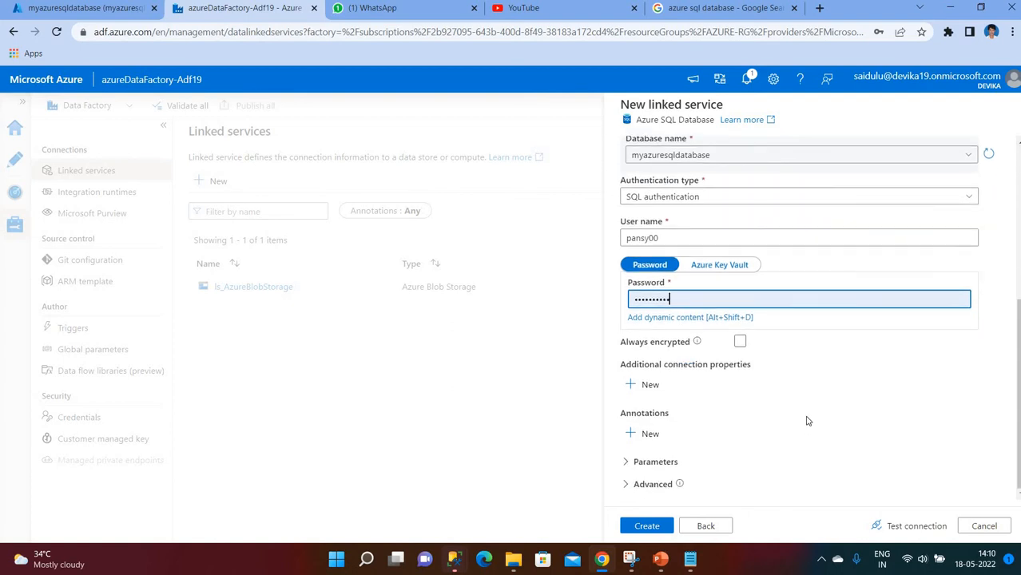
left_click(904, 525)
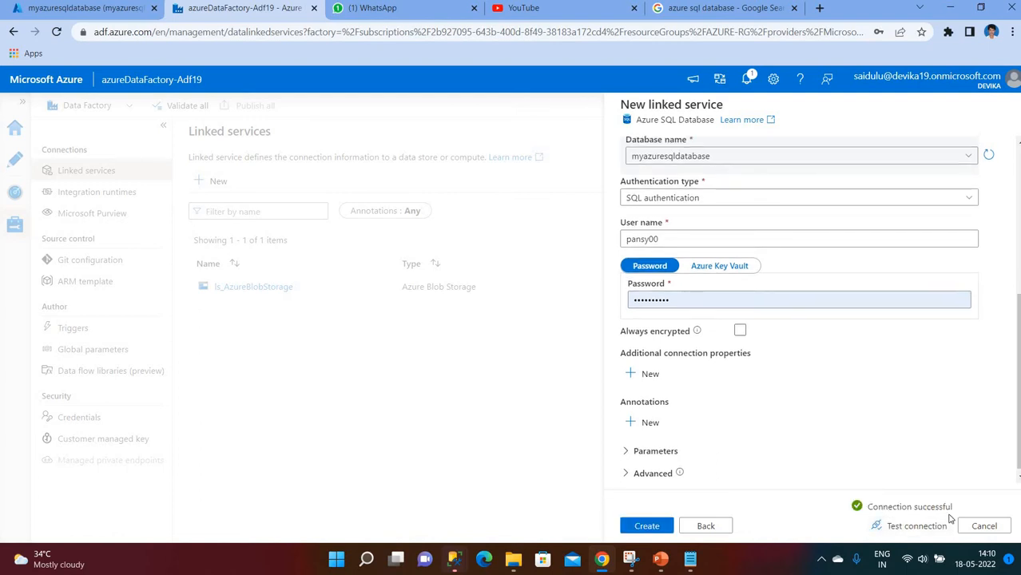
left_click(647, 526)
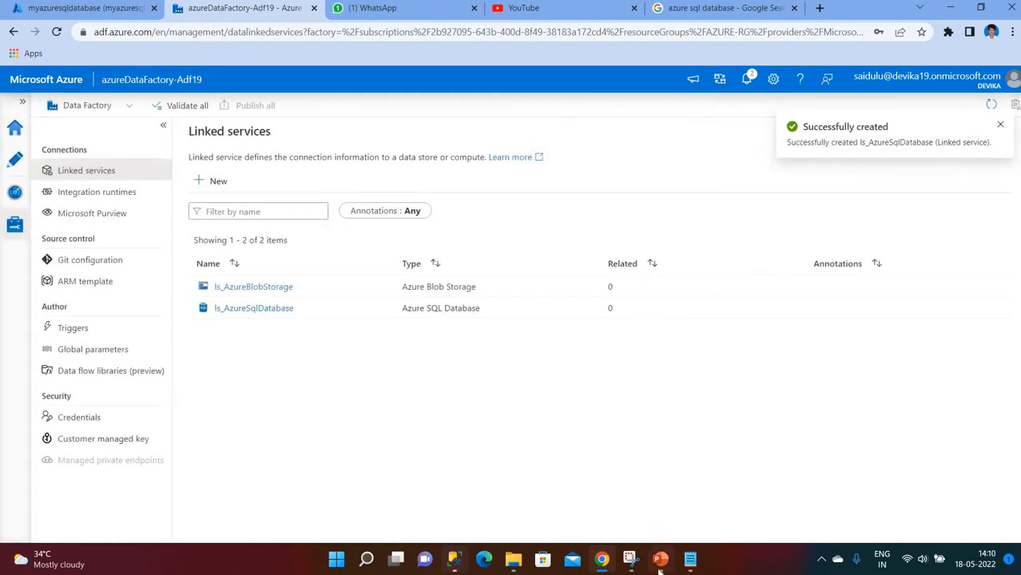
left_click(660, 558)
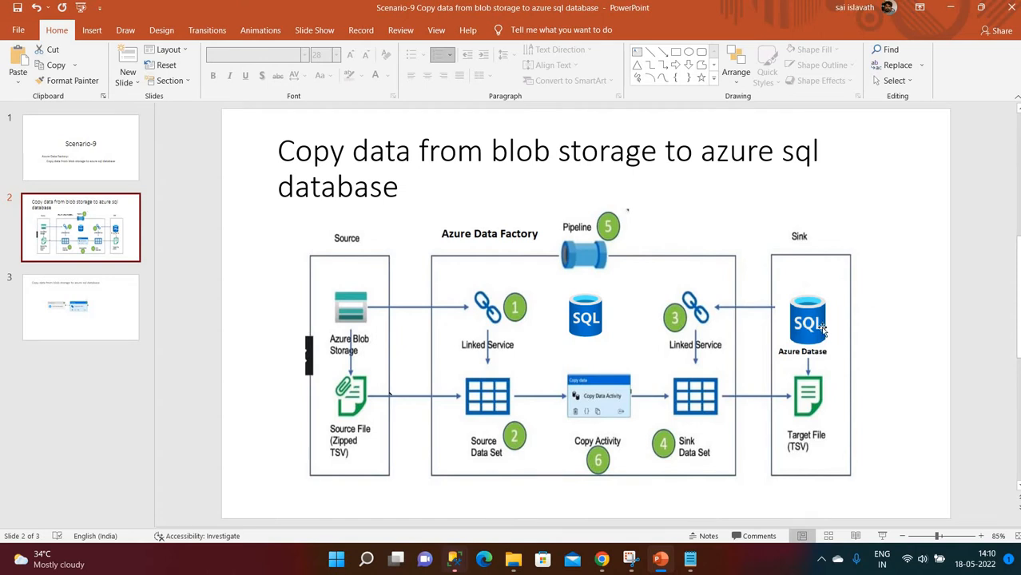
left_click(602, 558)
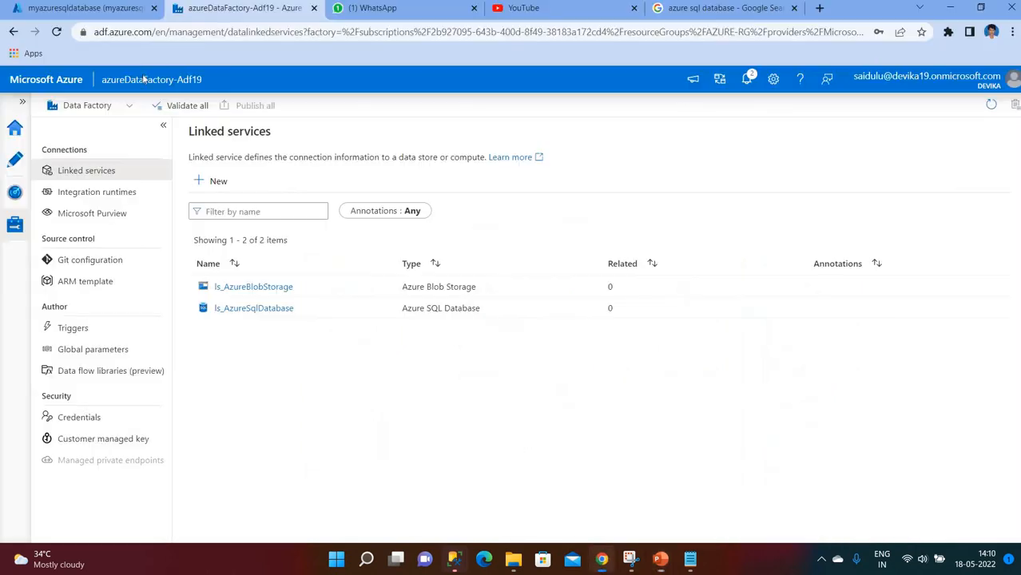
- In Author, start a new Azure Blob Storage DelimitedText dataset named ds_source_blob_storage
left_click(16, 170)
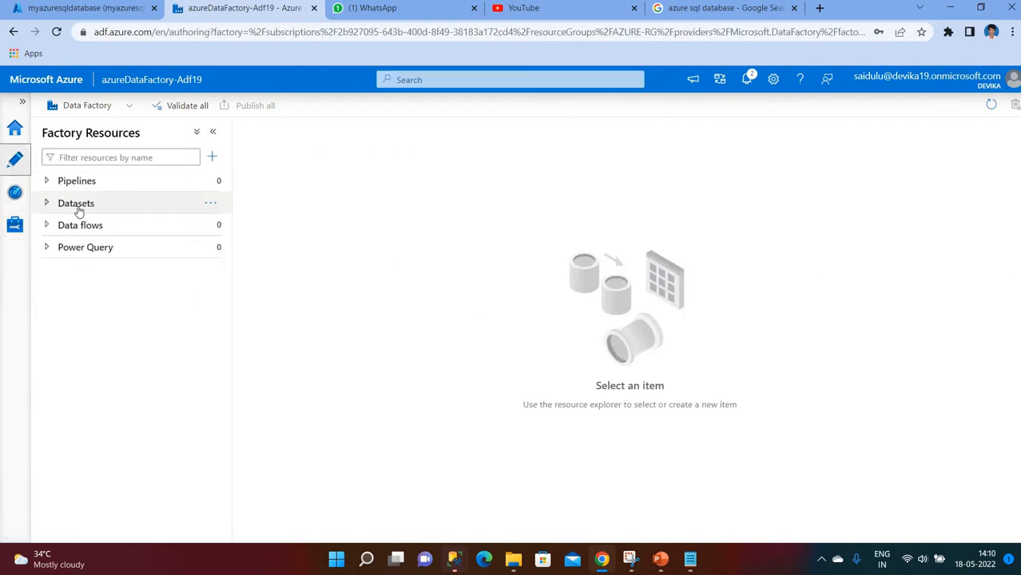
left_click(218, 204)
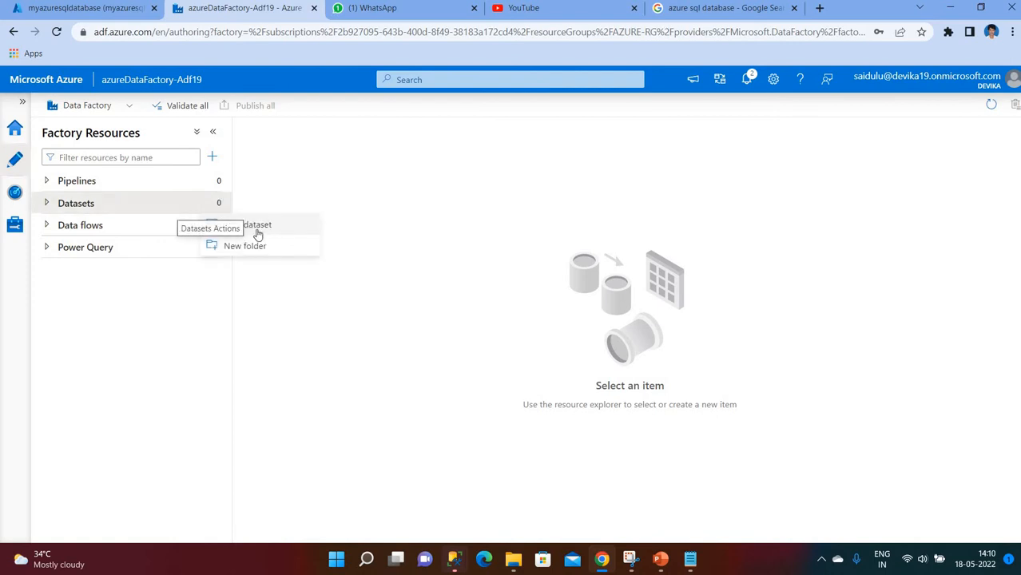
left_click(247, 226)
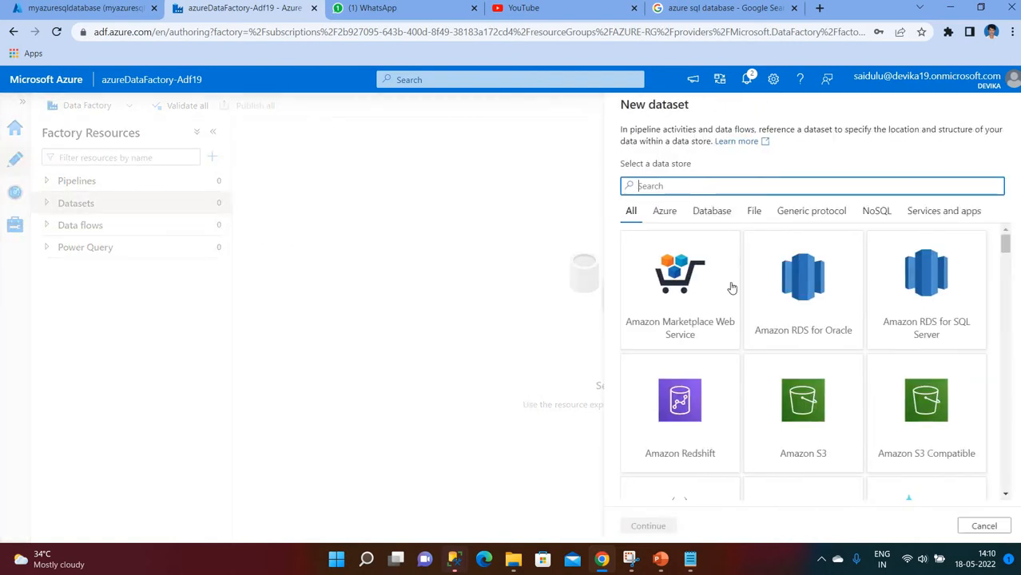
scroll(809, 286, "down", 2)
scroll(808, 286, "down", 2)
left_click(808, 286)
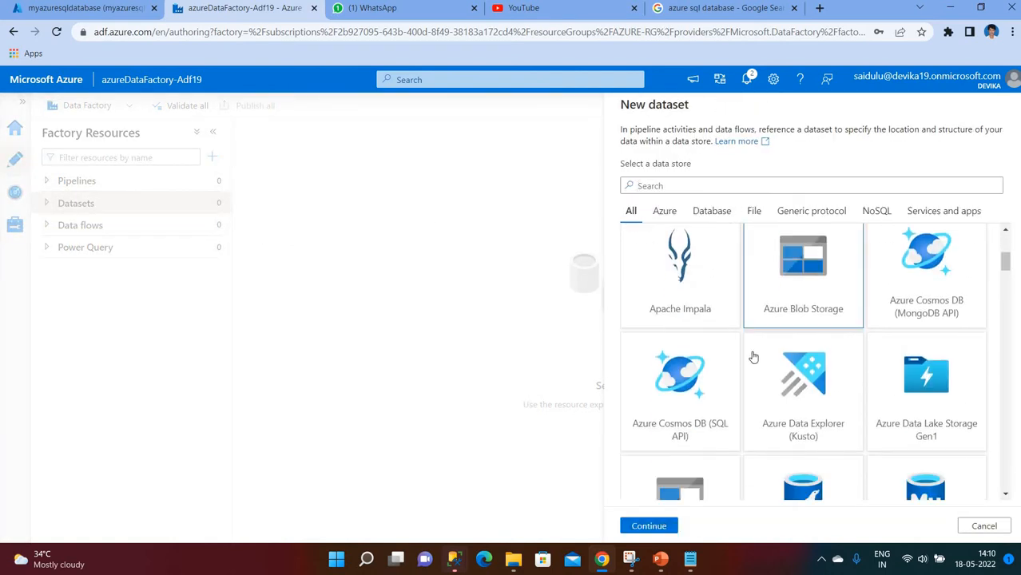
left_click(649, 526)
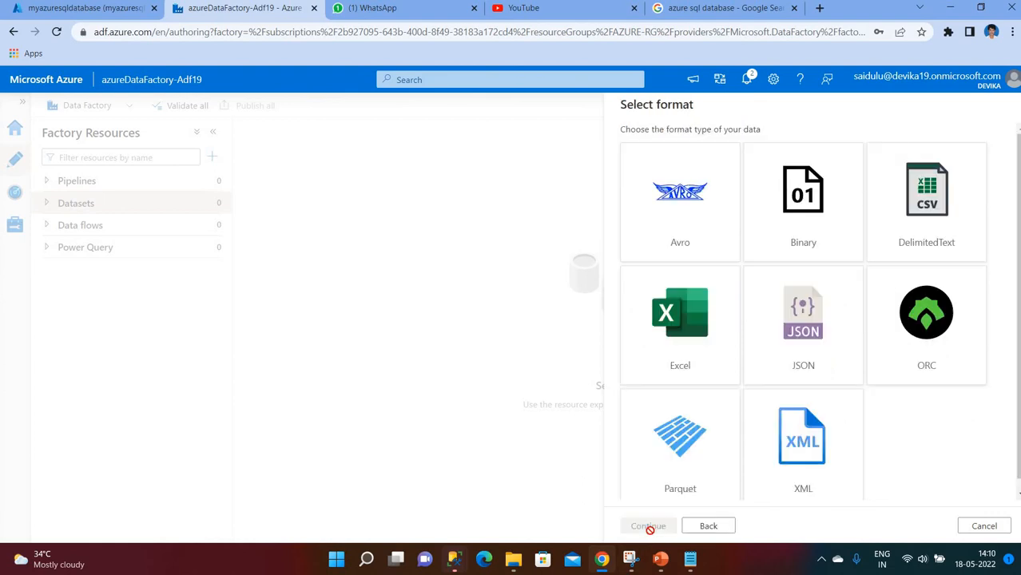
left_click(924, 217)
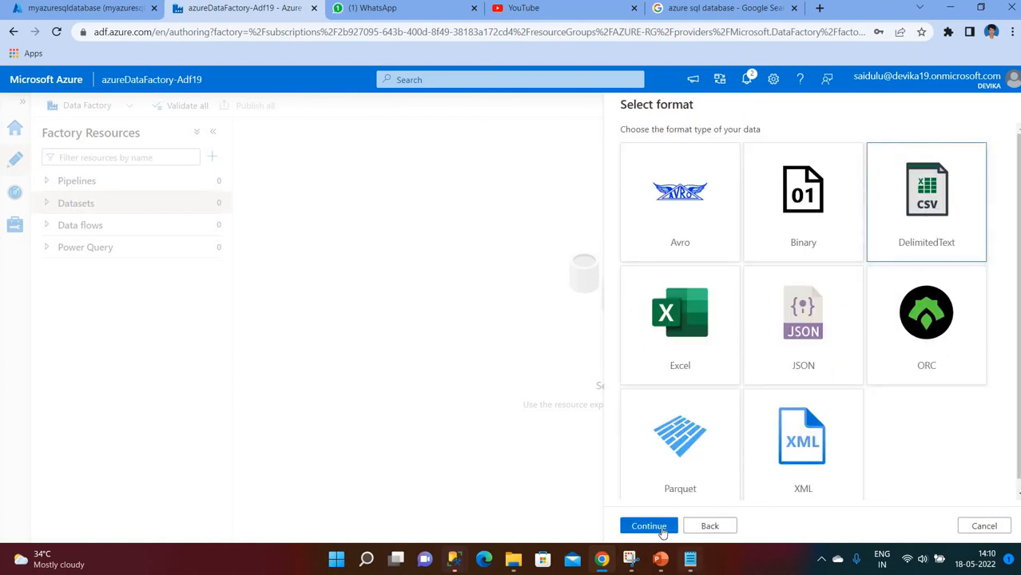
left_click(659, 524)
left_click(729, 146)
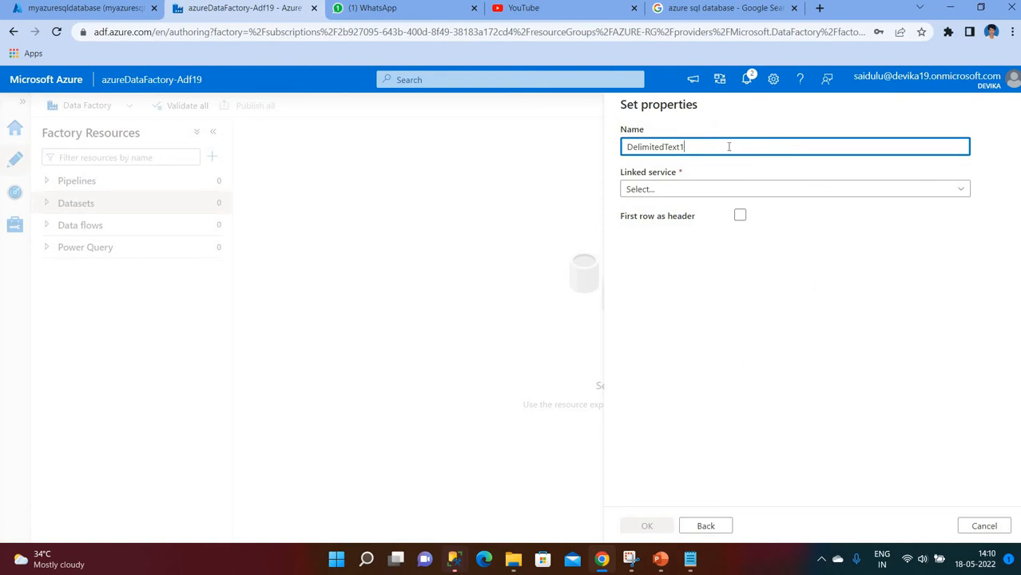
key("BackSpace")
key("BackSpace")
key("BackSpace")
key("BackSpace")
key("BackSpace")
key("BackSpace")
key("BackSpace")
key("BackSpace")
key("BackSpace")
type("ds_source_blob_storage")
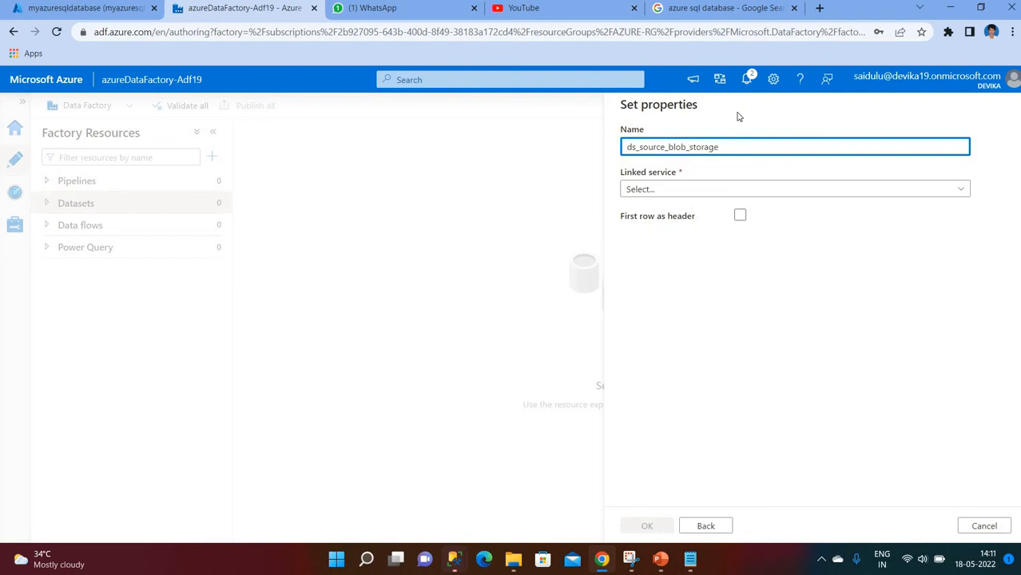
- Link it to ls_AzureBlobStorage, point it at input/emp/emp-hyd.txt with first row as header, and create it
left_click(679, 189)
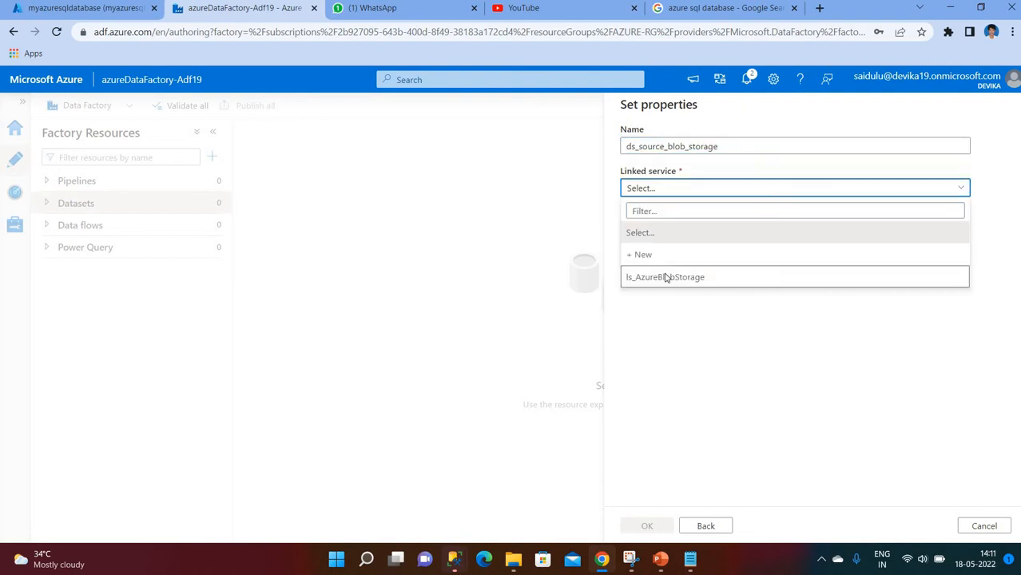
left_click(666, 277)
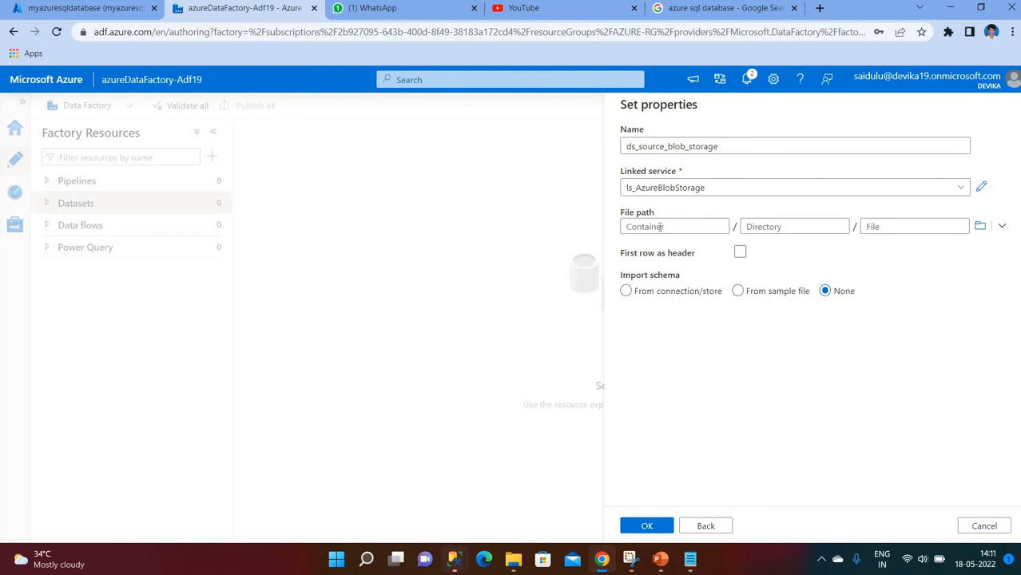
left_click(980, 226)
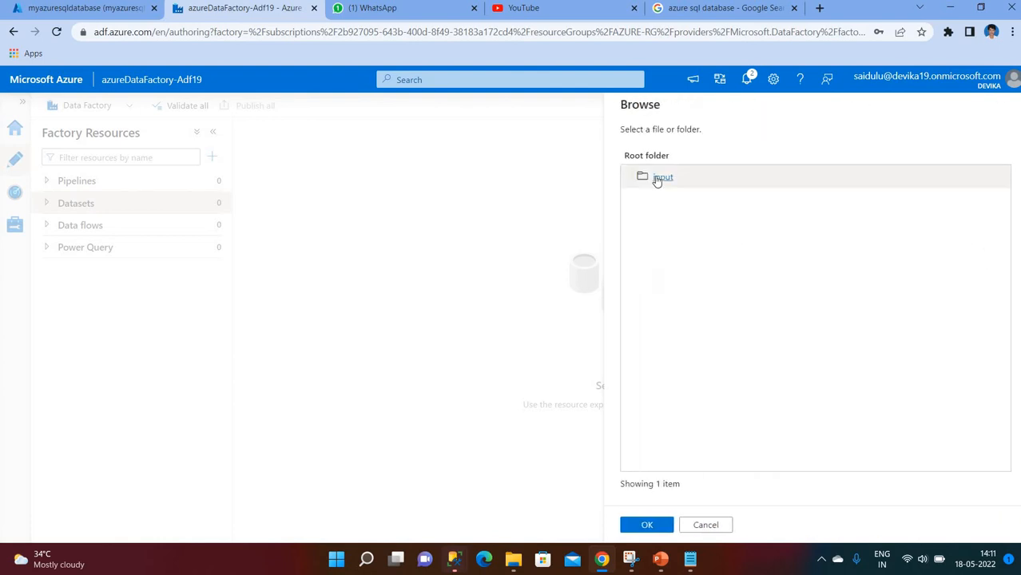
left_click(657, 178)
left_click(661, 180)
left_click(665, 189)
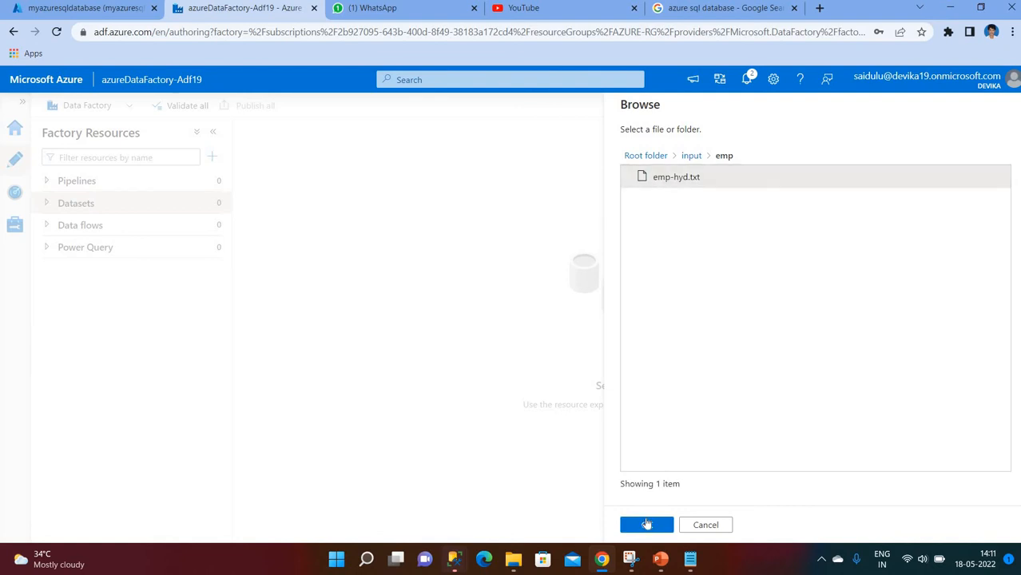
left_click(647, 525)
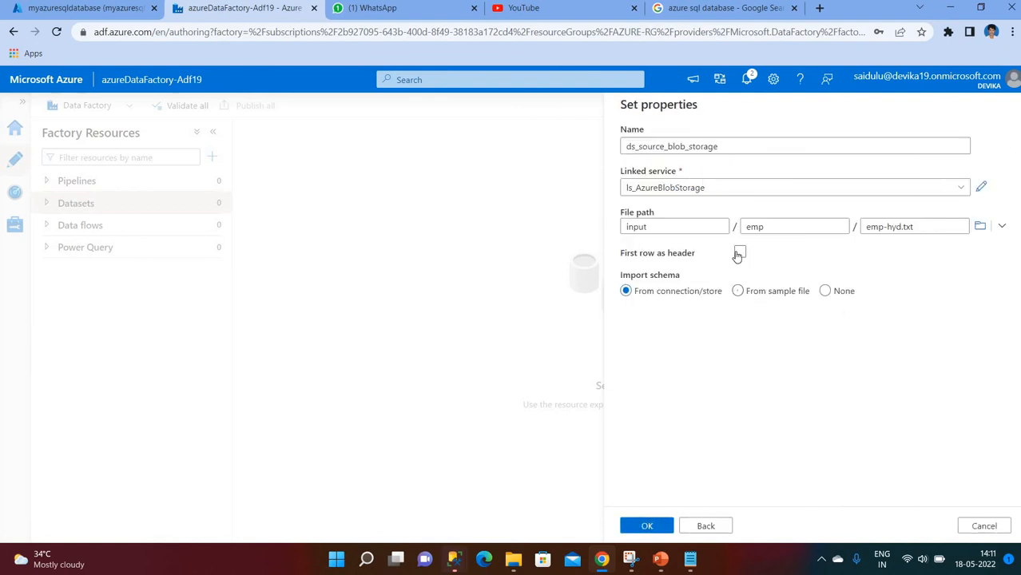
left_click(739, 253)
left_click(655, 526)
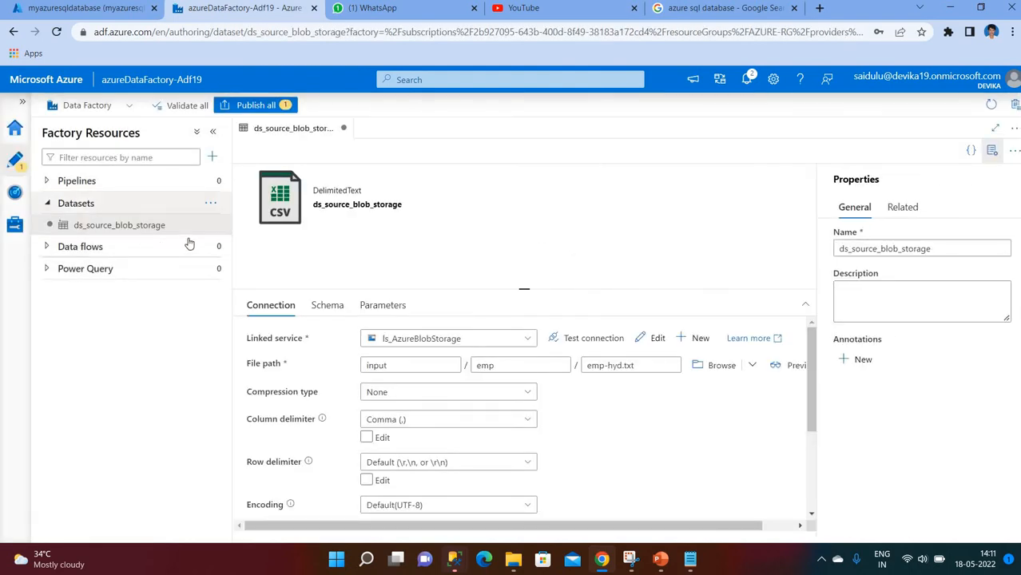
left_click(212, 228)
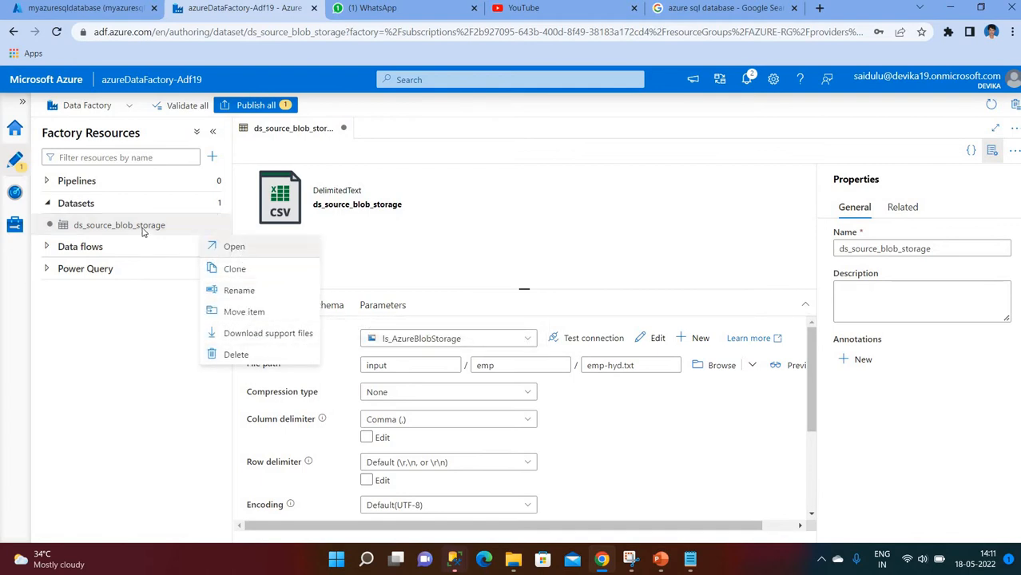
left_click(209, 225)
left_click(210, 203)
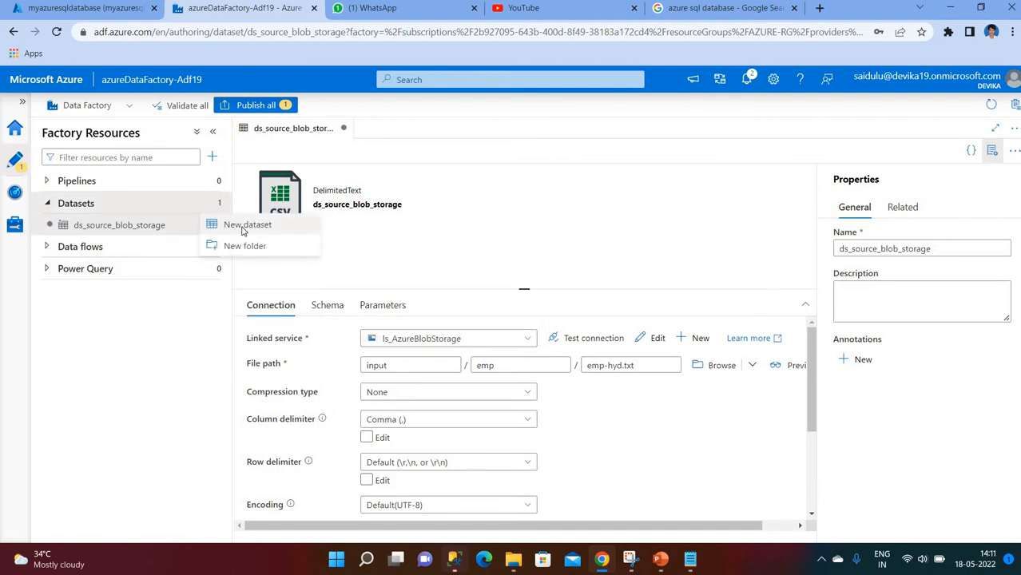
- Start a new Azure SQL Database dataset named ds_sink_sqldatabase
left_click(244, 227)
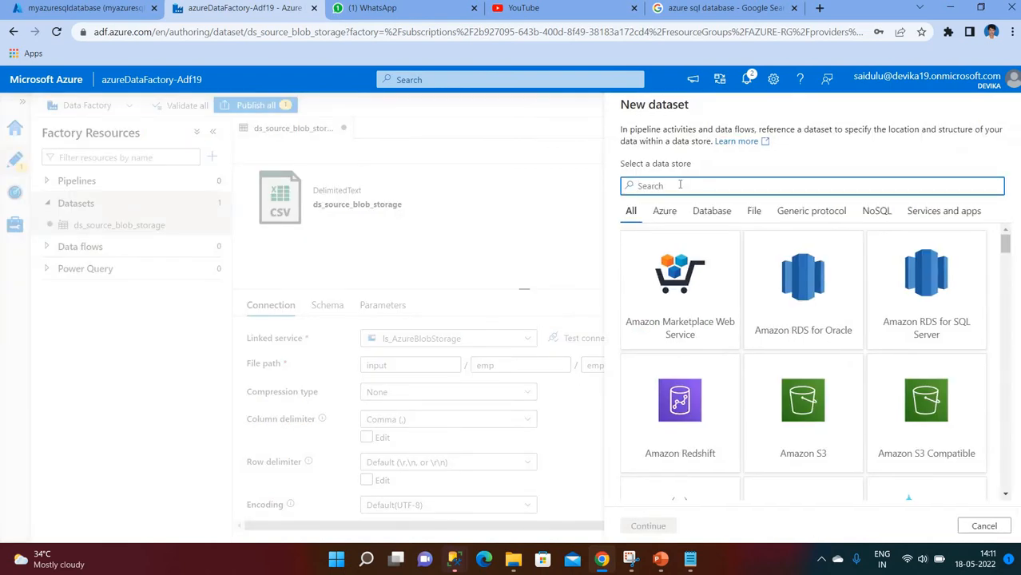
type("sql")
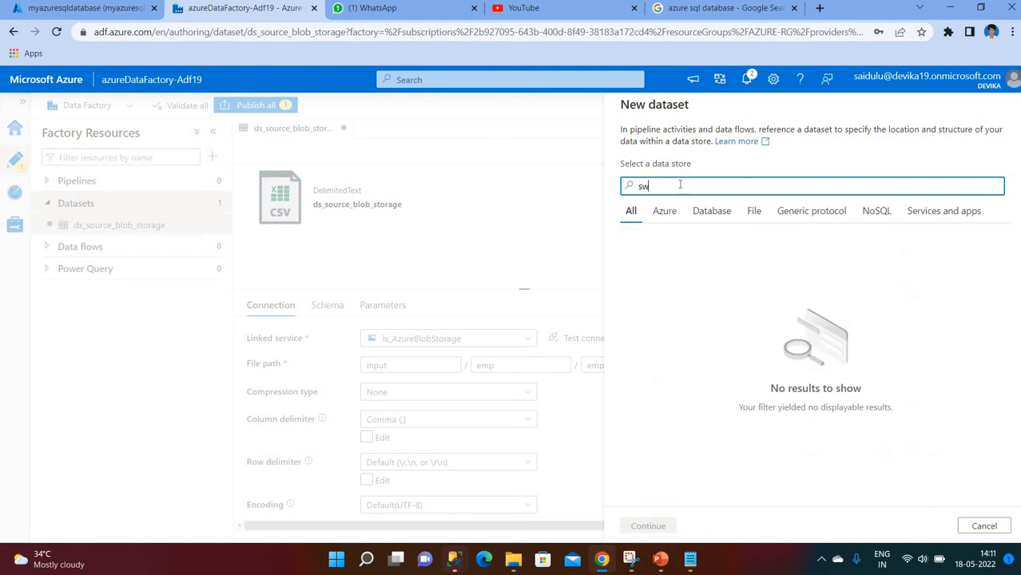
left_click(808, 444)
left_click(807, 443)
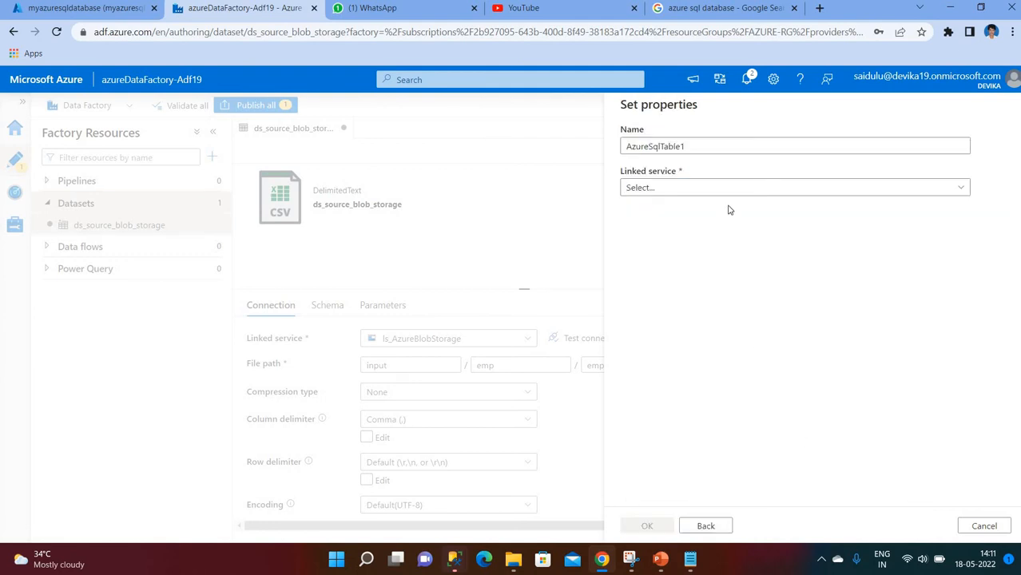
double_click(727, 148)
key("BackSpace")
type("ds_sink_sqldatabase")
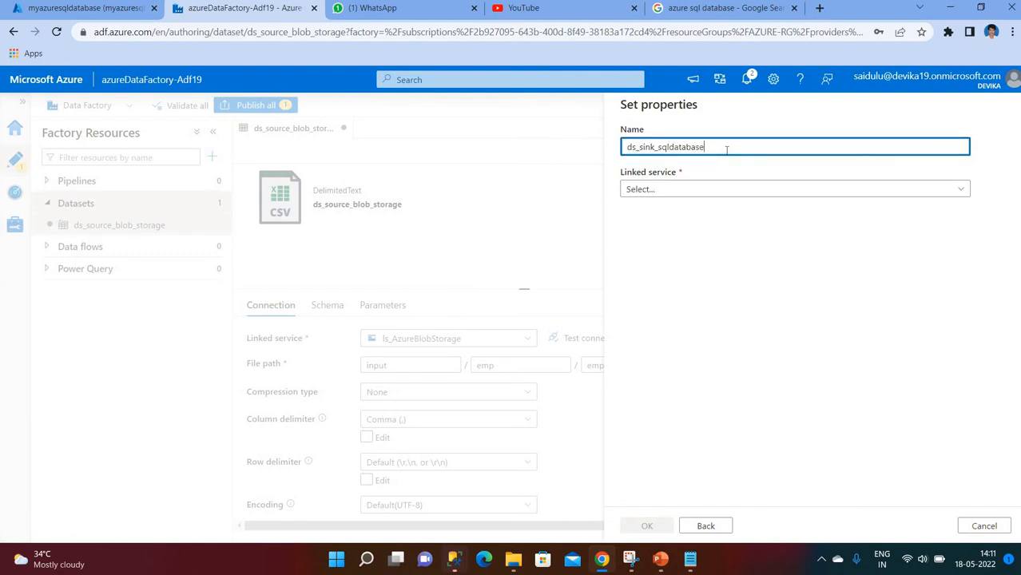
- Set its linked service to ls_AzureSqlDatabase and table to dbo.emp, then create it
left_click(672, 192)
left_click(680, 282)
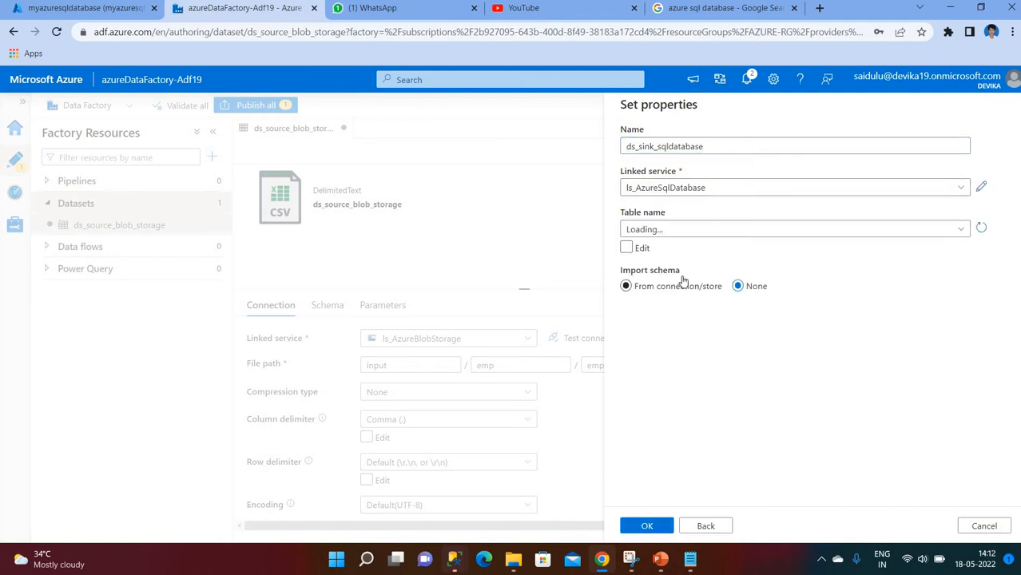
left_click(952, 234)
left_click(662, 275)
left_click(640, 528)
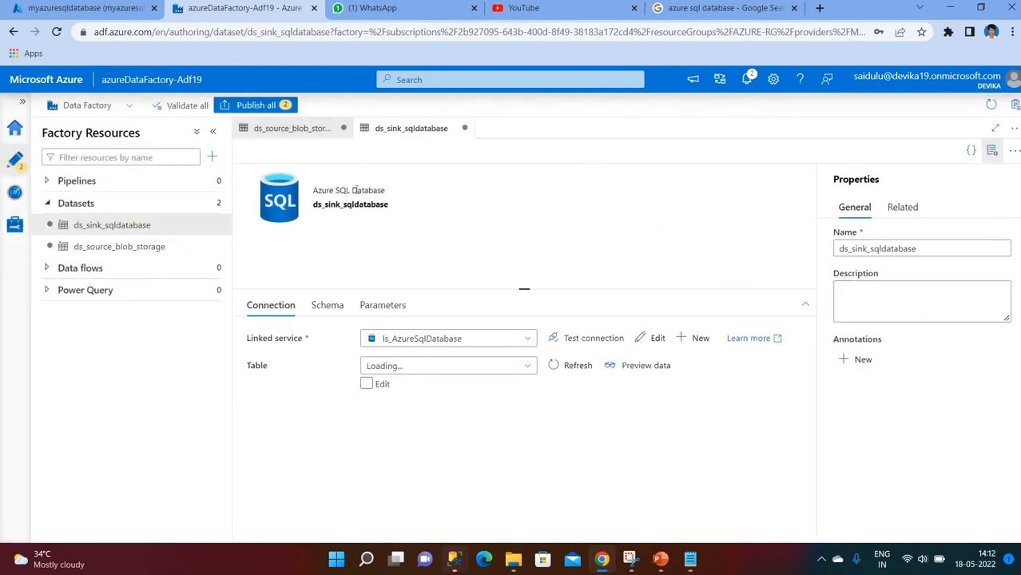
left_click(661, 562)
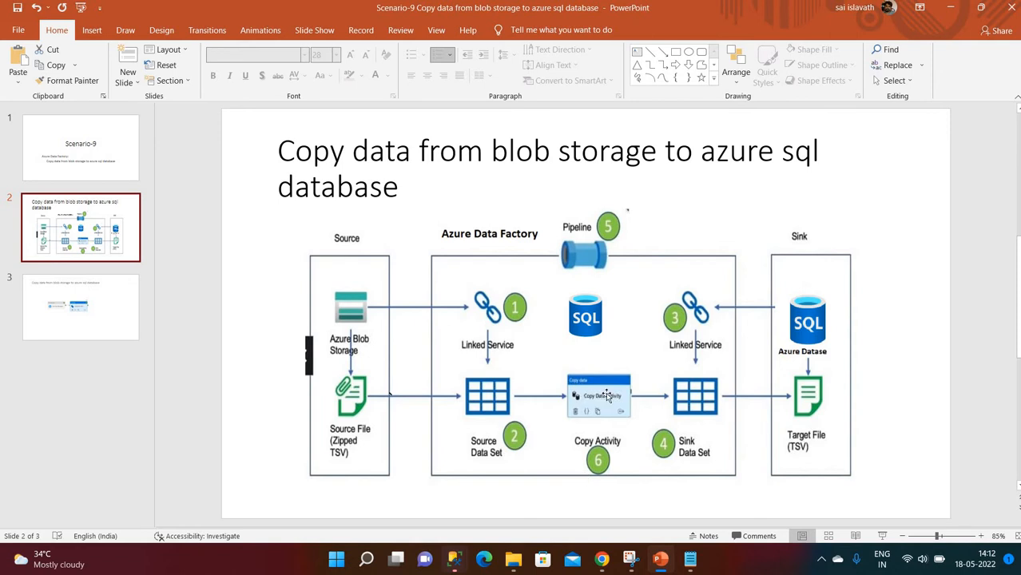
- Show slide 3 with the Get Emp Metadata to Copy Emp data pipeline diagram
left_click(57, 304)
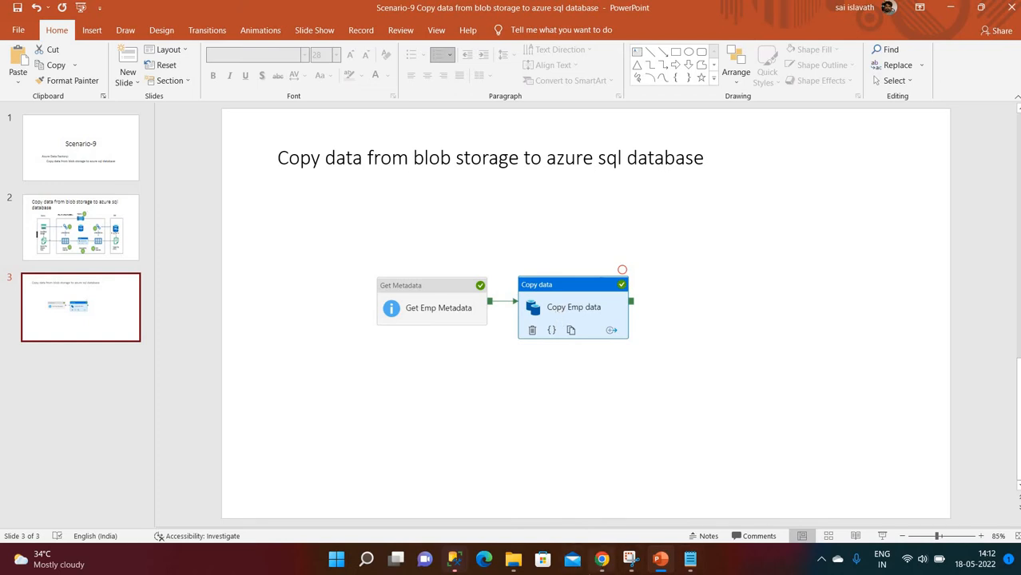
left_click(601, 560)
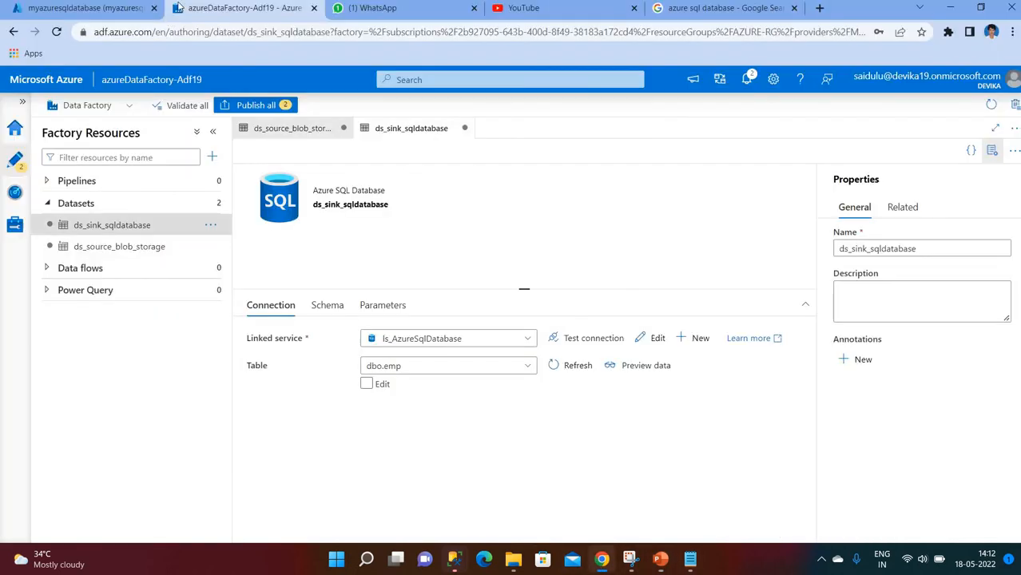
- Create a new pipeline under Pipelines and name it pl_ingest_blob_sqldatabase
left_click(211, 181)
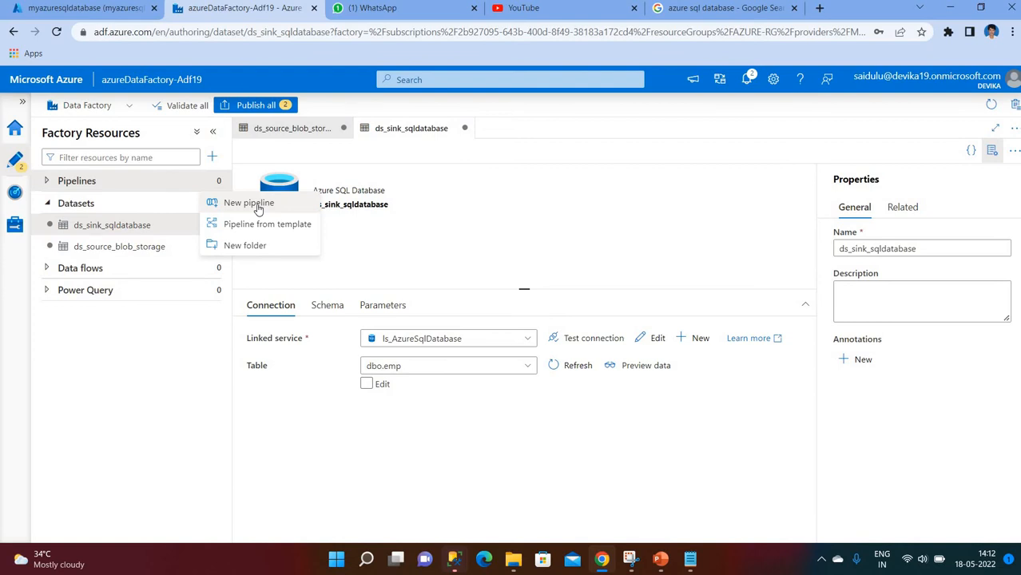
left_click(254, 204)
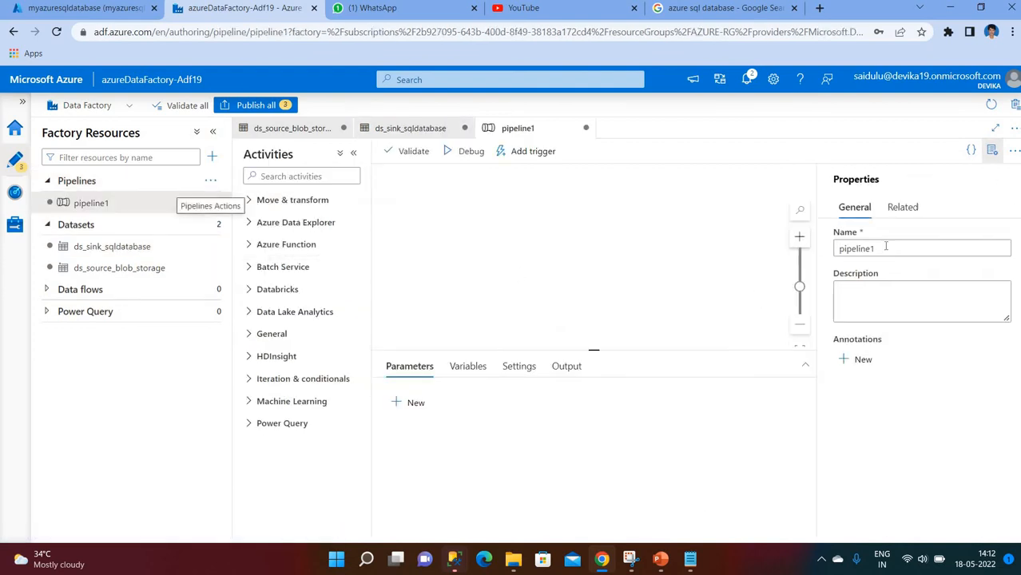
left_click(893, 246)
key("BackSpace")
key("BackSpace")
key("BackSpace")
key("BackSpace")
key("BackSpace")
key("BackSpace")
key("BackSpace")
key("BackSpace")
type("pl_")
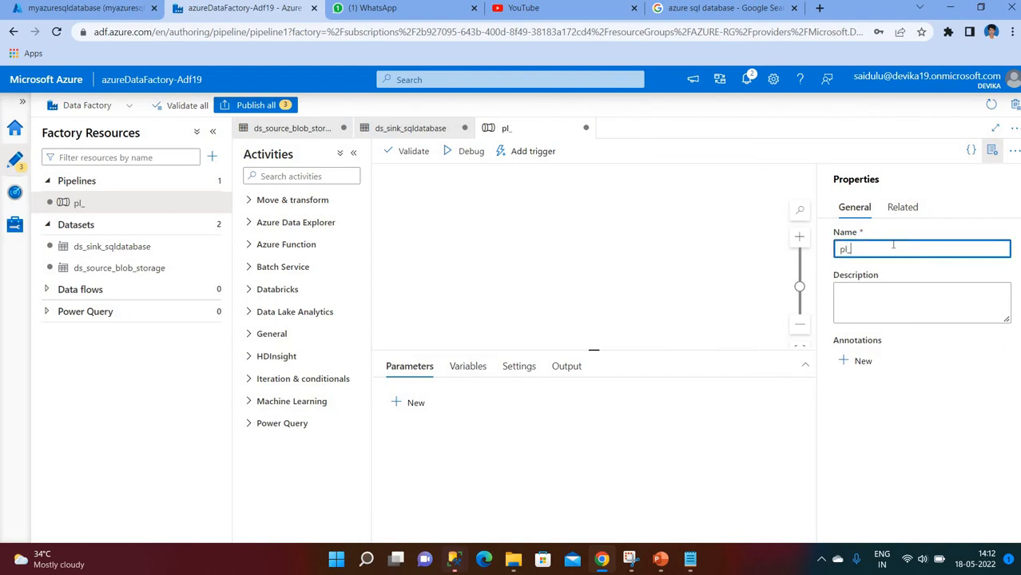
type("ingest_blbo")
key("BackSpace")
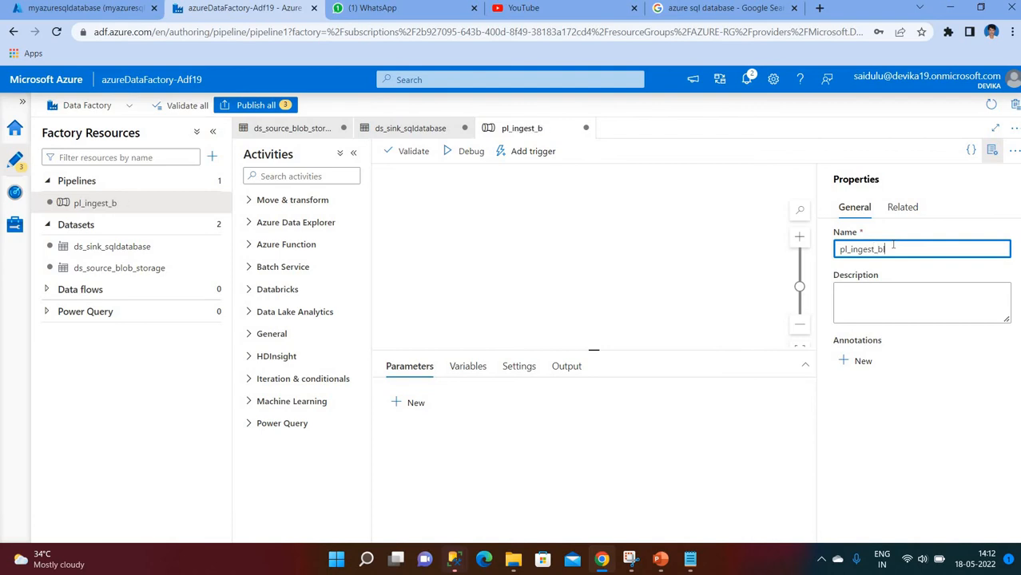
type("_")
type("sqlsa")
key("BackSpace")
key("BackSpace")
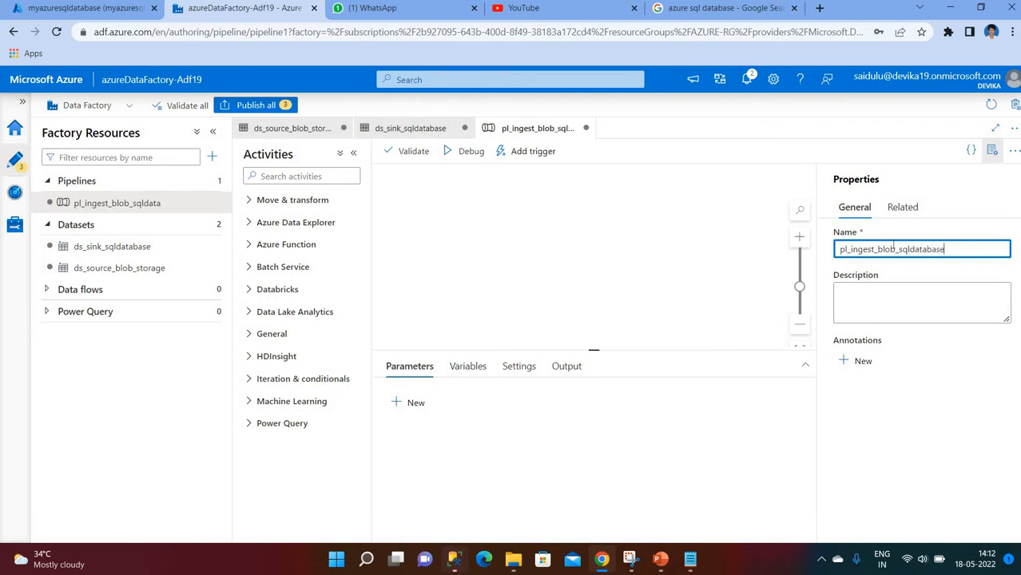
left_click(495, 232)
left_click(286, 176)
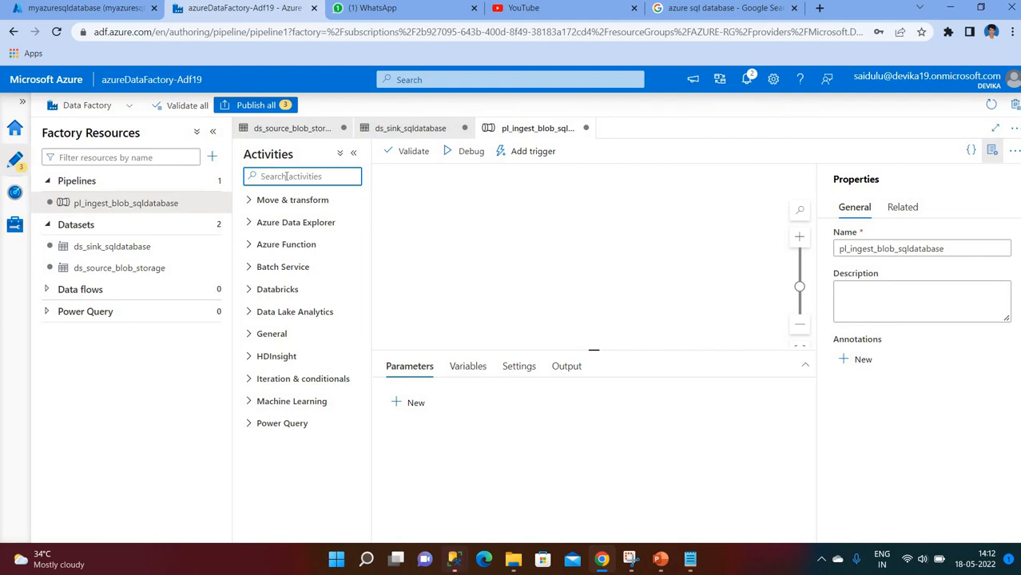
- Drag a Get Metadata activity onto the canvas and name it Get file Metadata
type("m")
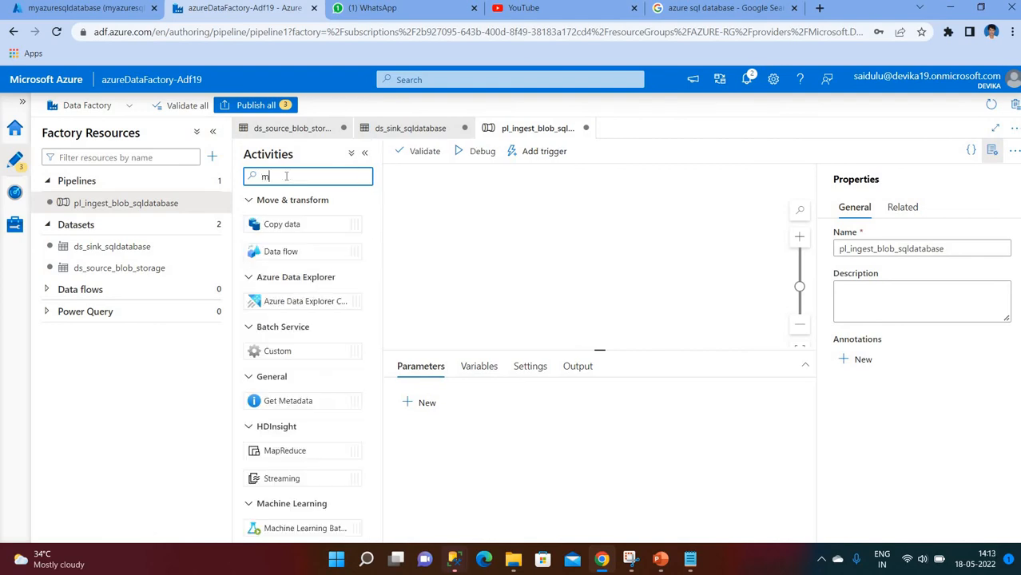
type("et")
left_click_drag(271, 225, 455, 223)
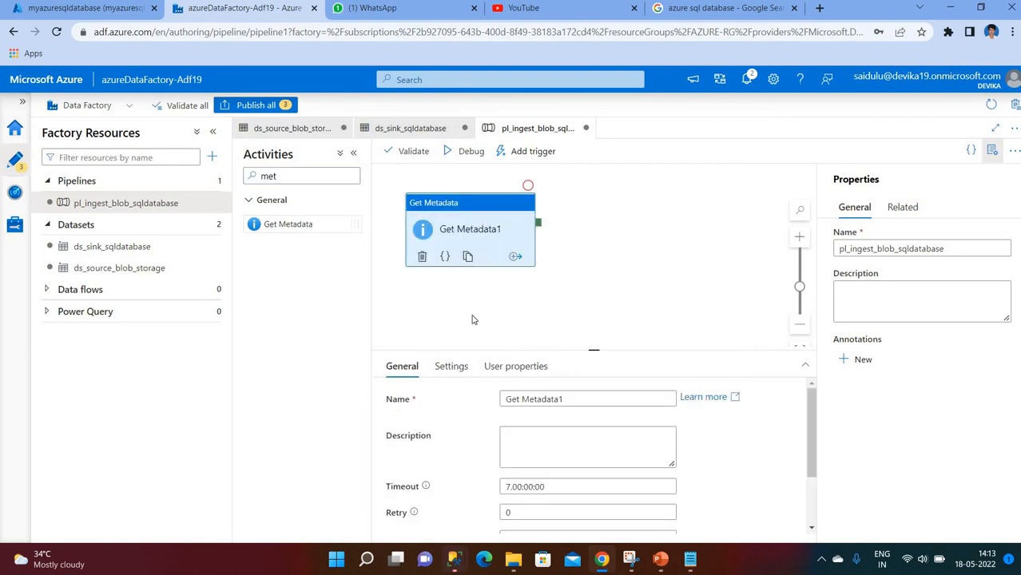
left_click(584, 397)
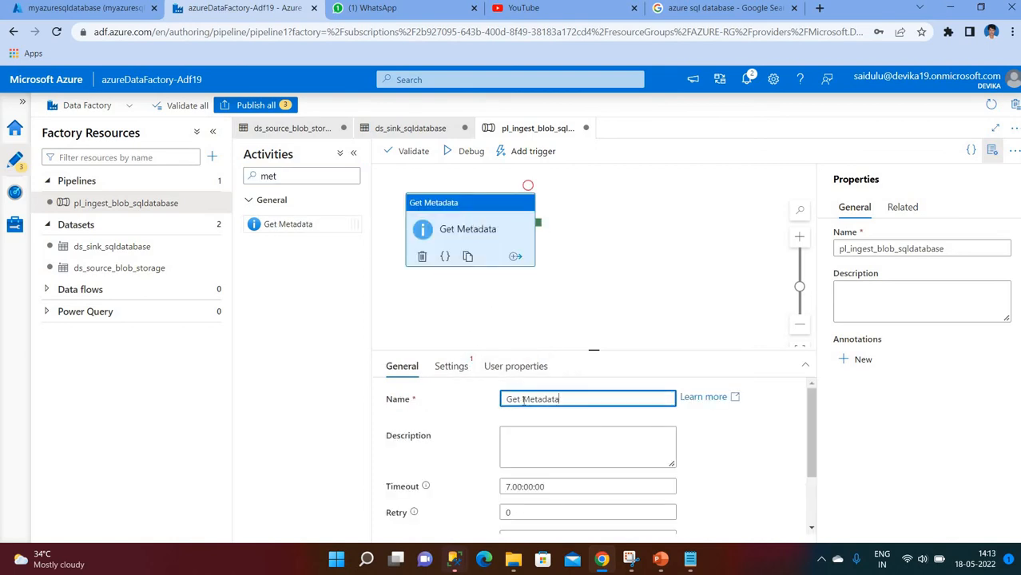
type("file")
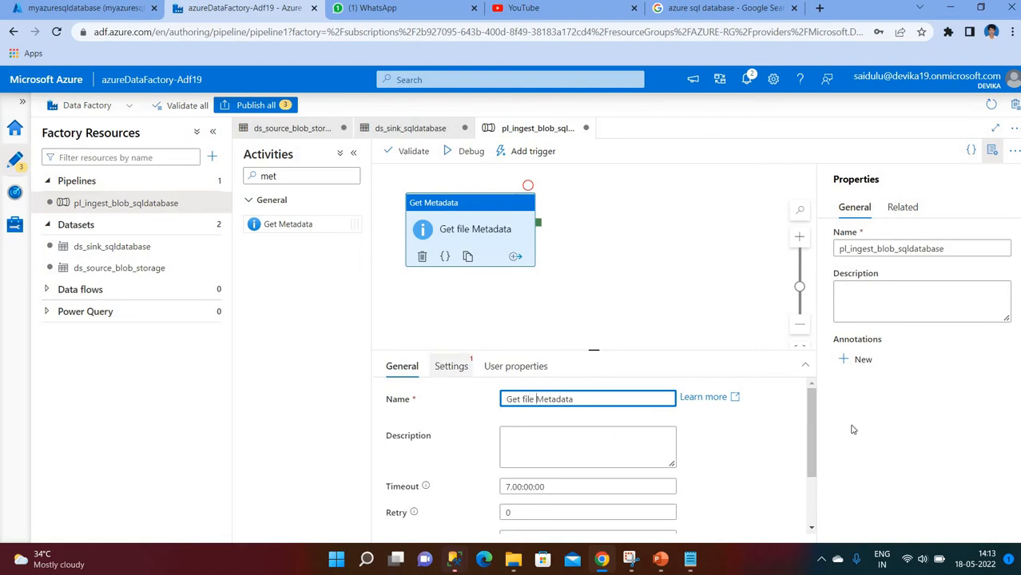
mouse_move(814, 465)
left_mouse_down()
mouse_move(818, 424)
mouse_move(818, 460)
left_mouse_up()
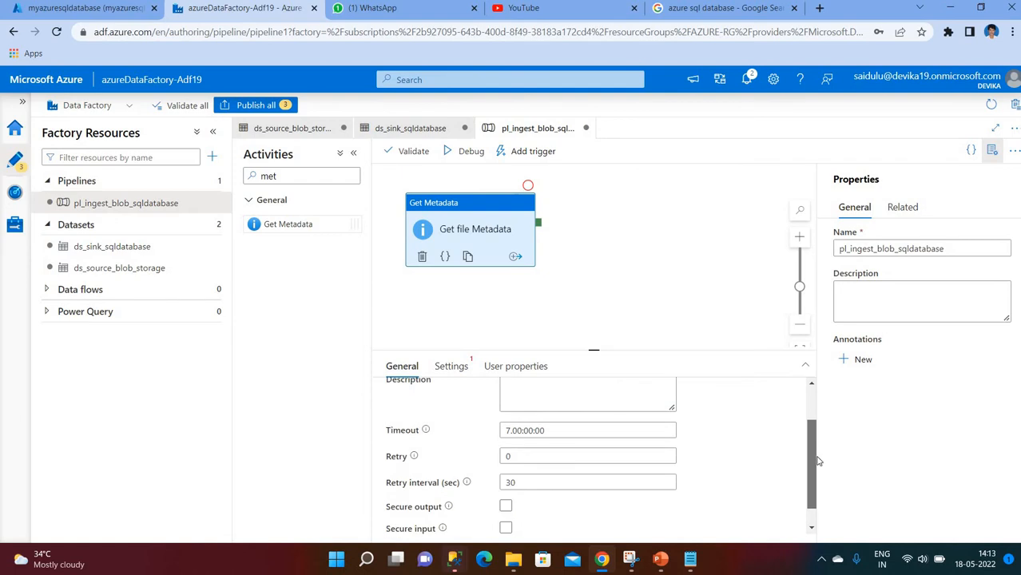
- Set the Get file Metadata activity's timeout to 0.00:00:30
left_click(509, 430)
key("BackSpace")
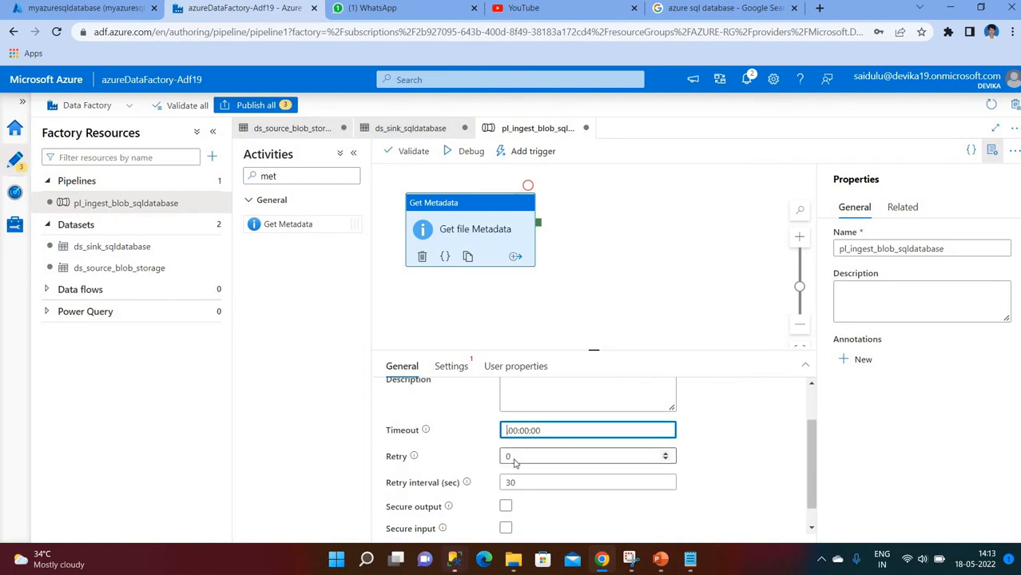
type("0.00:00:30")
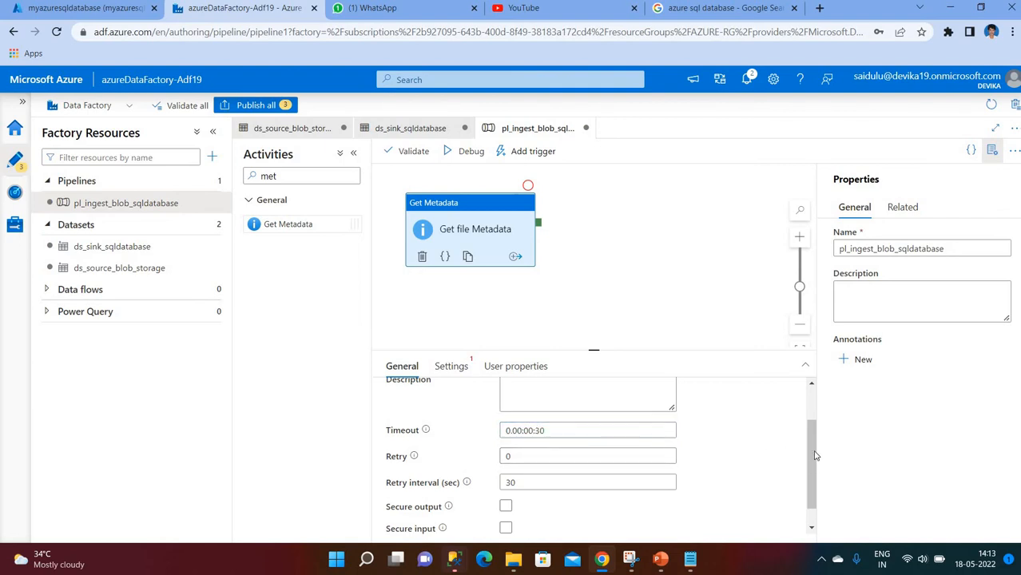
left_click(815, 397)
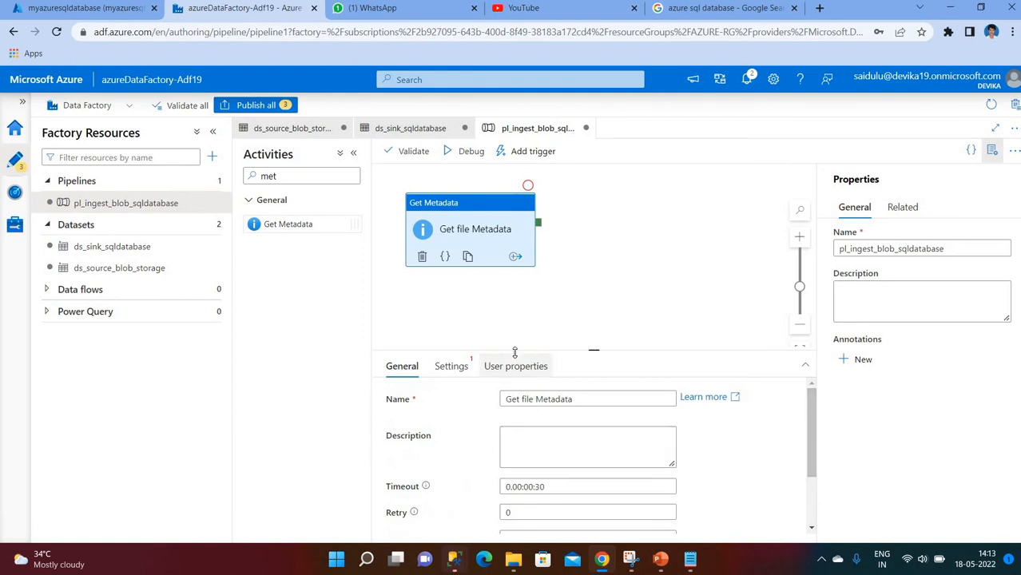
left_click(453, 366)
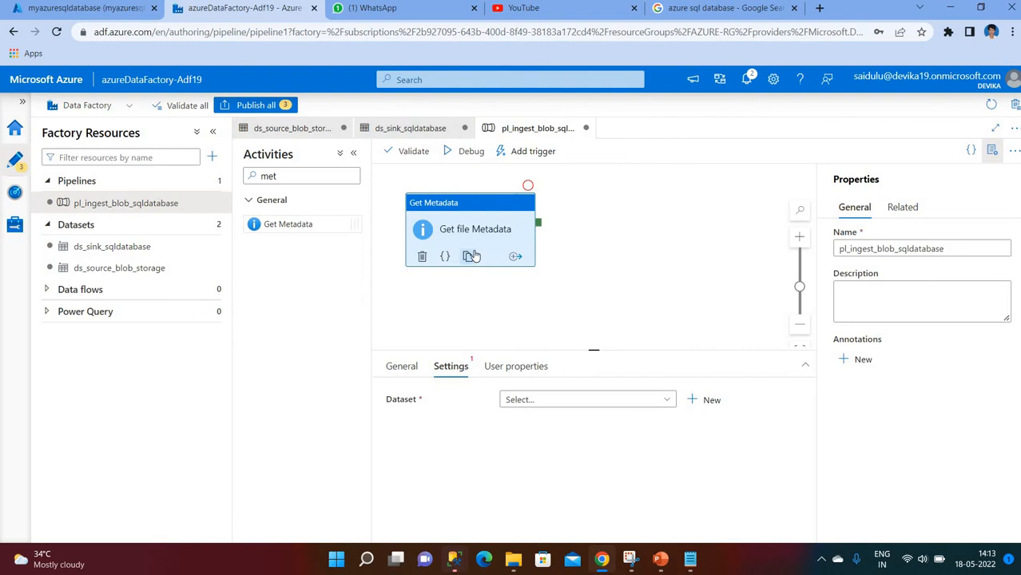
left_click(690, 401)
- Start a new Azure Blob Storage DelimitedText dataset named ds_getmetadata for the activity
left_click(682, 435)
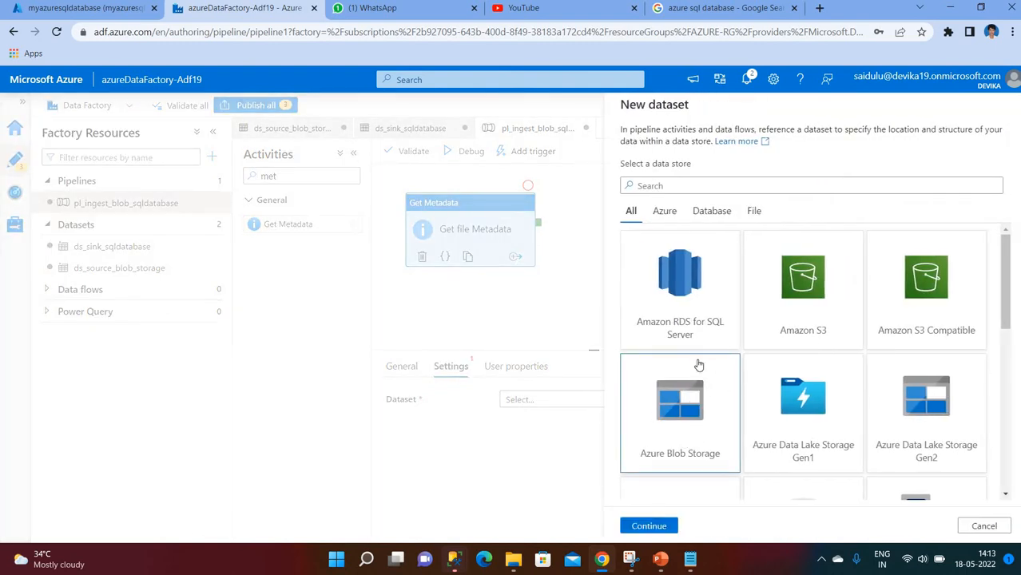
scroll(679, 503, "down", 1)
left_click(644, 525)
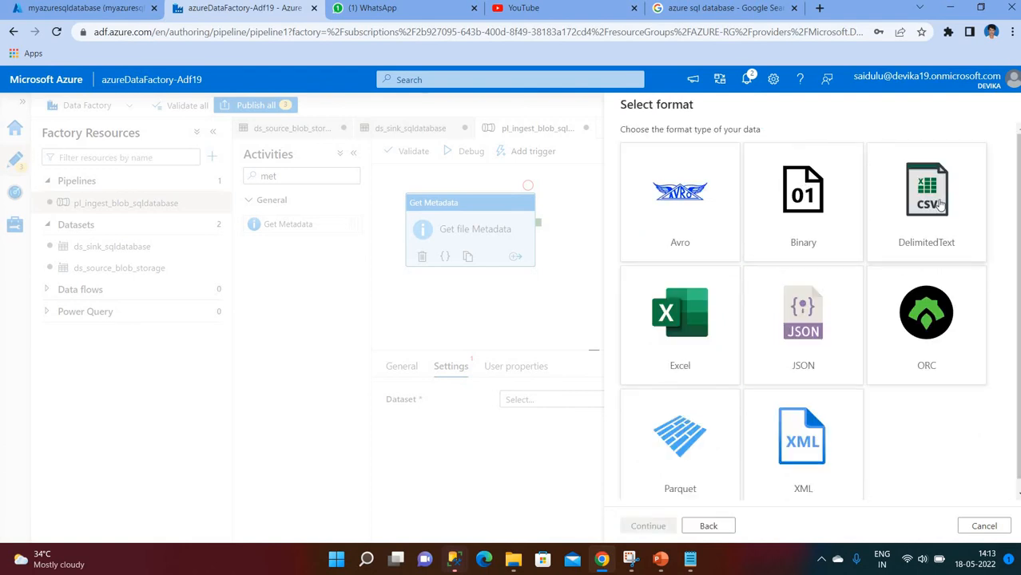
left_click(925, 201)
left_click(648, 523)
left_click(725, 145)
key("BackSpace")
key("BackSpace")
key("BackSpace")
key("BackSpace")
key("BackSpace")
key("BackSpace")
key("BackSpace")
key("BackSpace")
key("BackSpace")
key("BackSpace")
key("BackSpace")
key("BackSpace")
key("BackSpace")
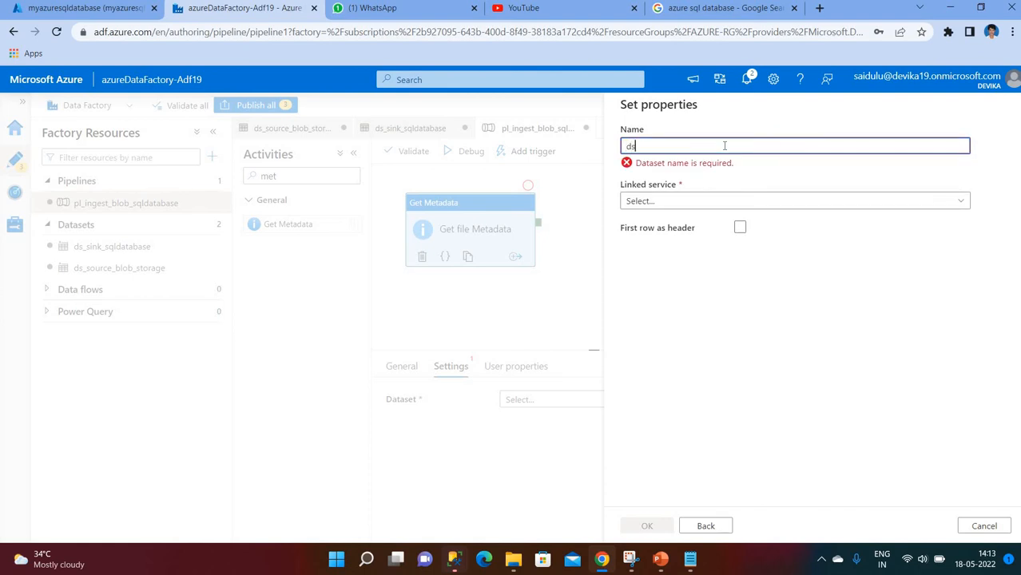
type("ds_getmetadata")
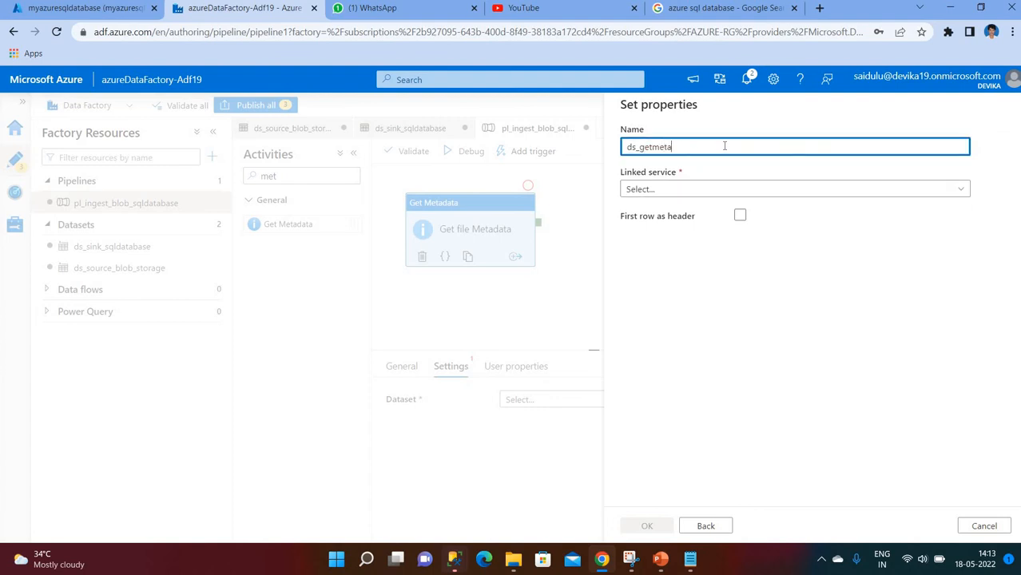
- Link it to ls_AzureBlobStorage, point it at input/emp/emp-hyd.txt with first row as header, and create it
left_click(670, 191)
left_click(663, 279)
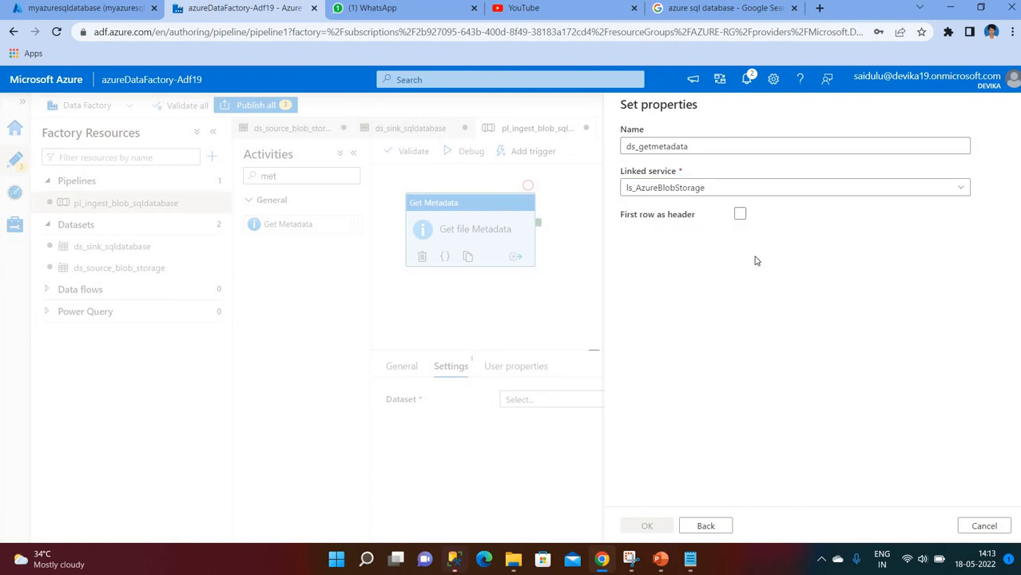
left_click(976, 226)
left_click(657, 177)
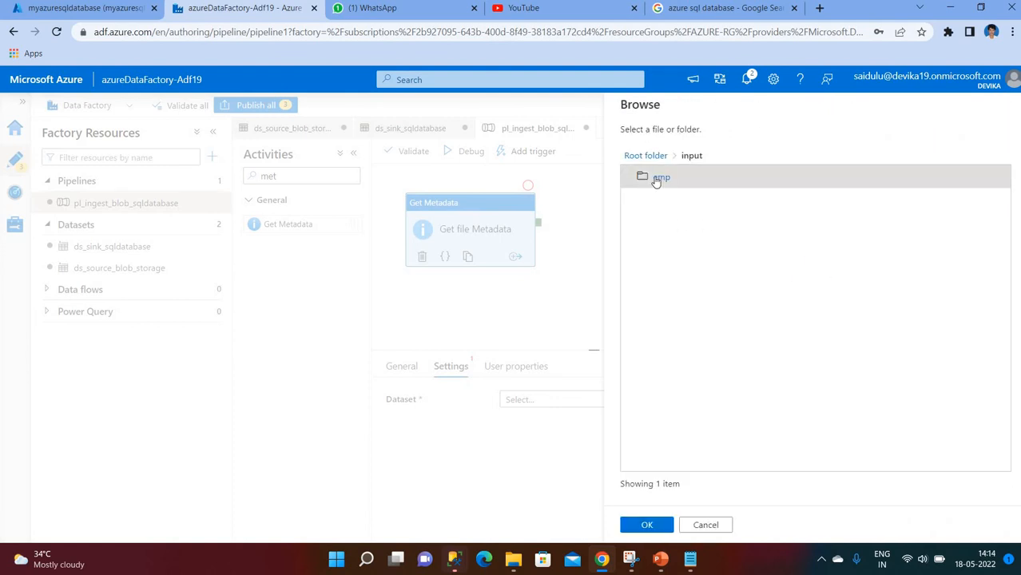
left_click(662, 177)
left_click(670, 183)
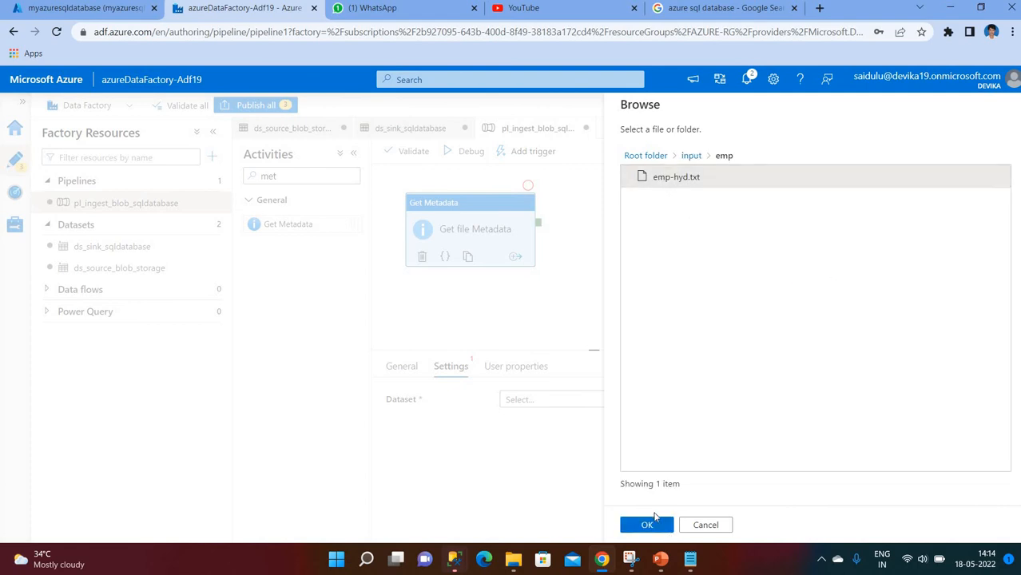
left_click(649, 524)
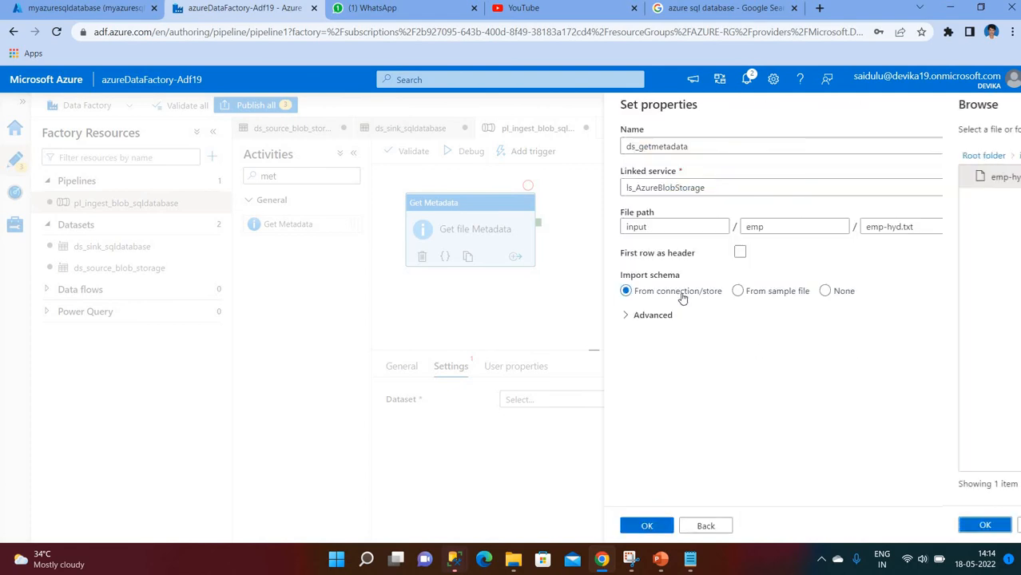
left_click(739, 252)
left_click(649, 532)
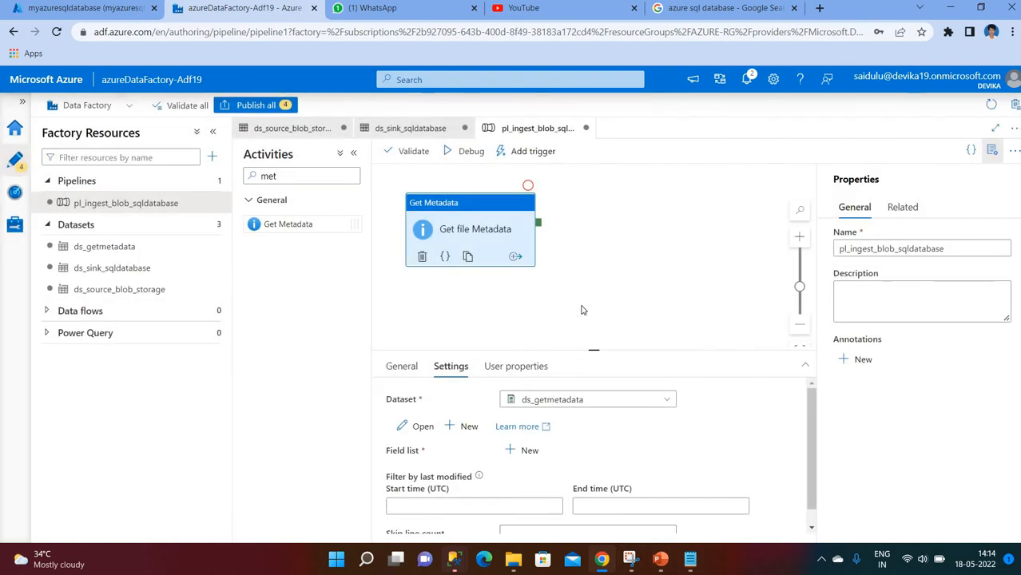
- Validate the pipeline and dismiss the validation results
left_click_drag(469, 244, 464, 262)
left_click(473, 152)
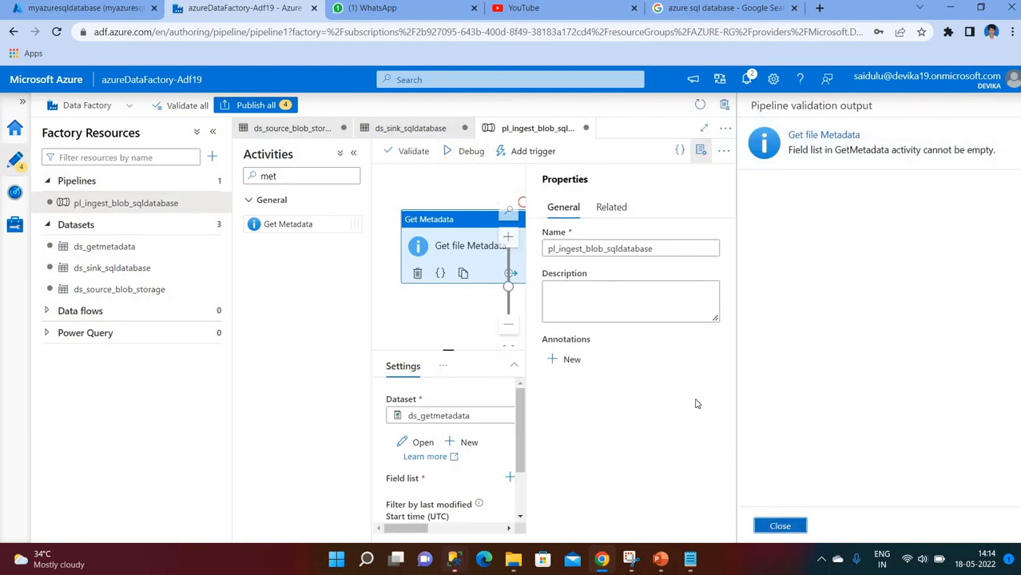
left_click(775, 527)
left_click(991, 150)
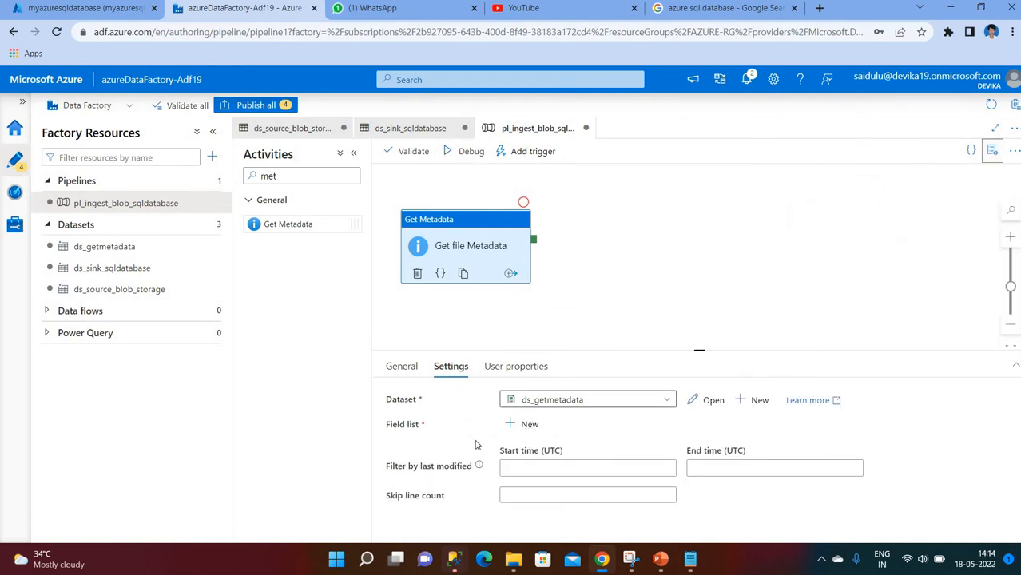
- Add an Exists argument to the Get Metadata field list and start a debug run
left_click(523, 425)
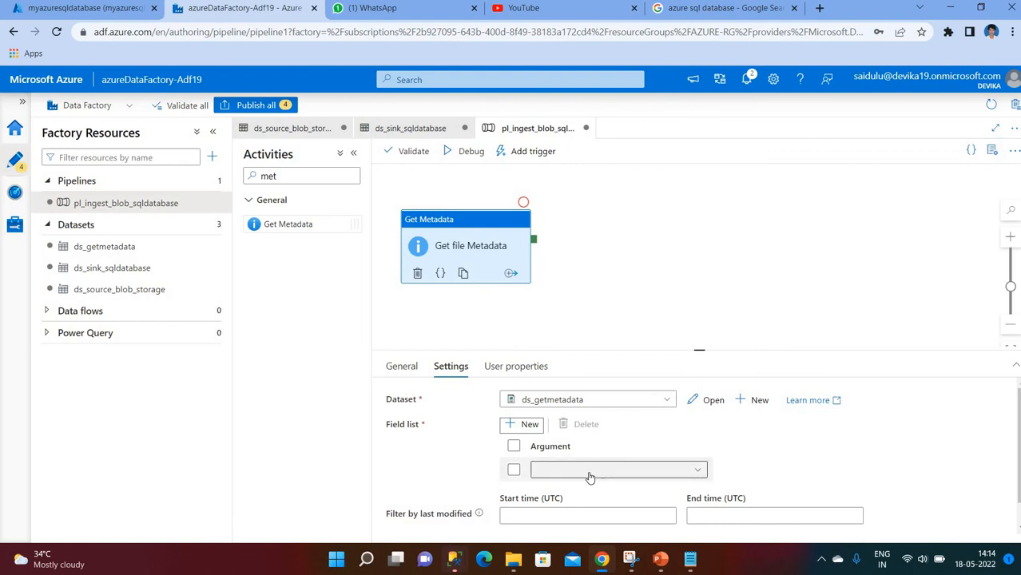
left_click(685, 477)
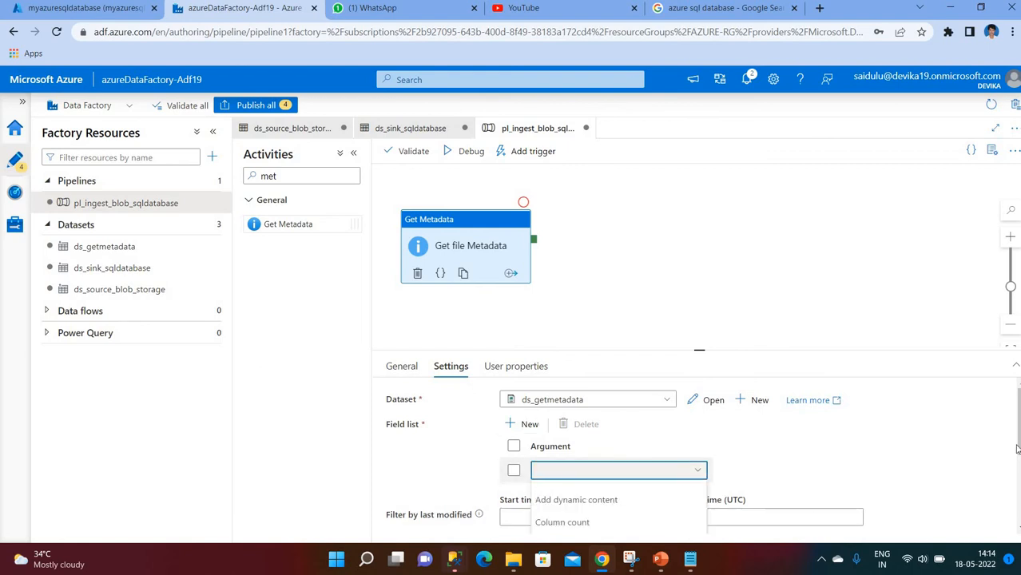
left_click(1014, 368)
left_click(580, 292)
left_click(564, 387)
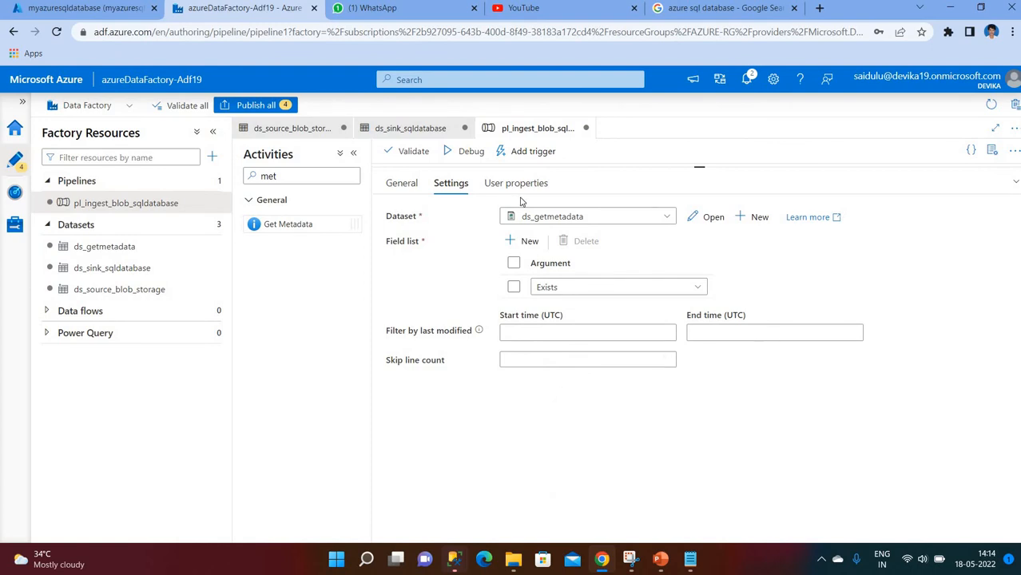
left_click(472, 152)
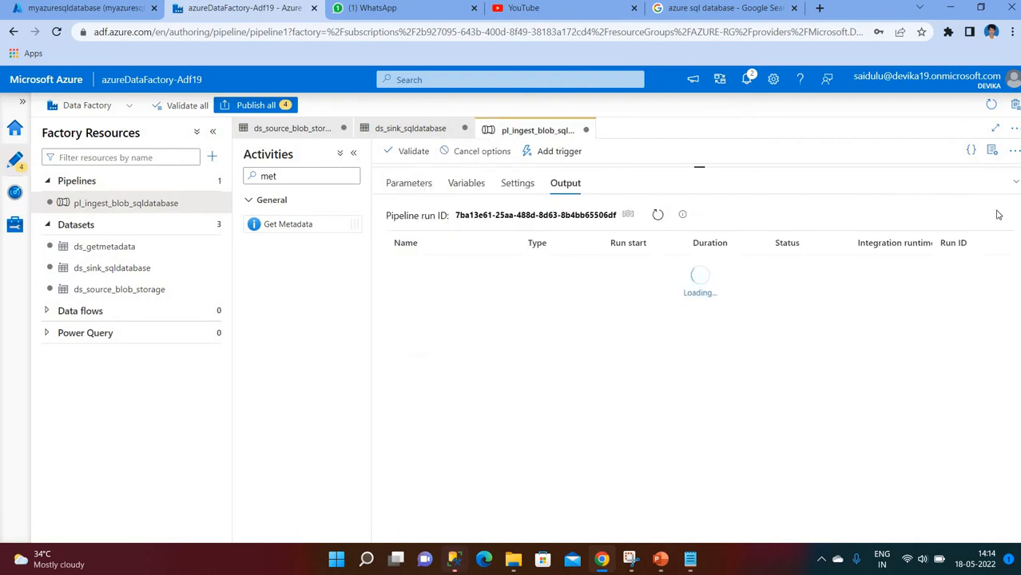
- Refresh until the debug run shows Succeeded, then view Get file Metadata's output with exists: true
left_click(1016, 182)
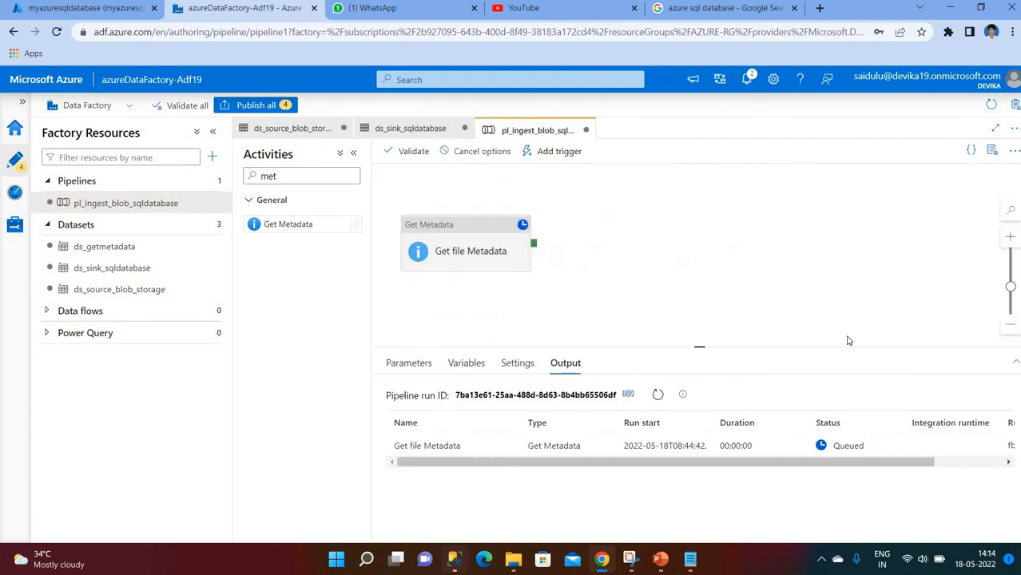
left_click(657, 398)
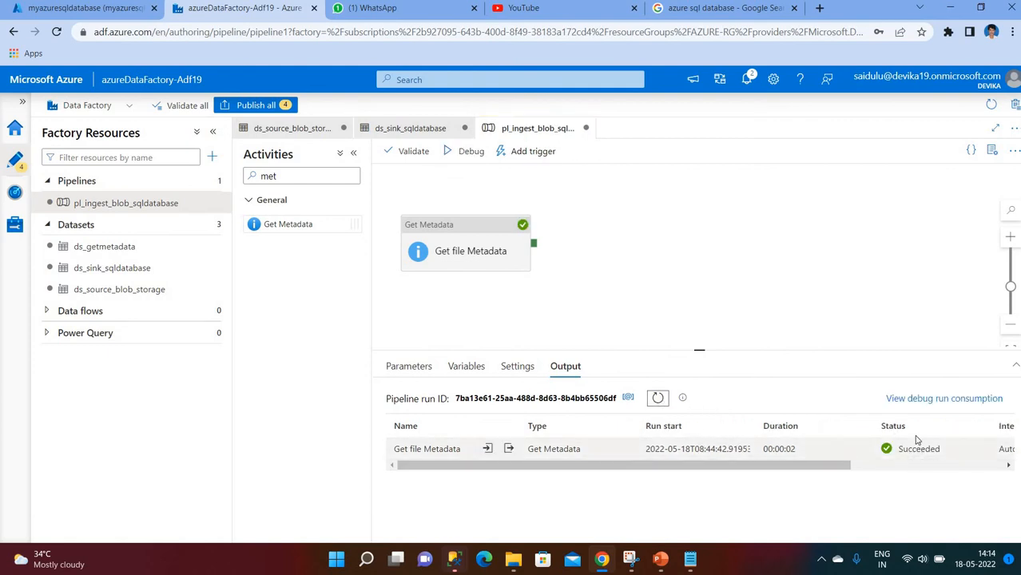
left_click(509, 450)
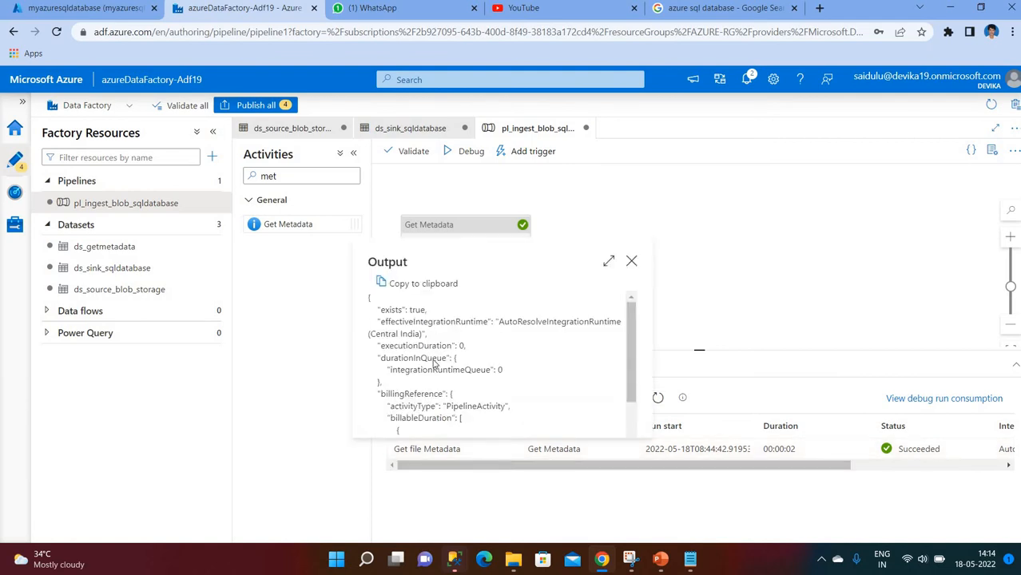
left_click_drag(380, 310, 421, 311)
- Search Activities for 'copy' and place a Copy data activity beside Get file Metadata
left_click(631, 263)
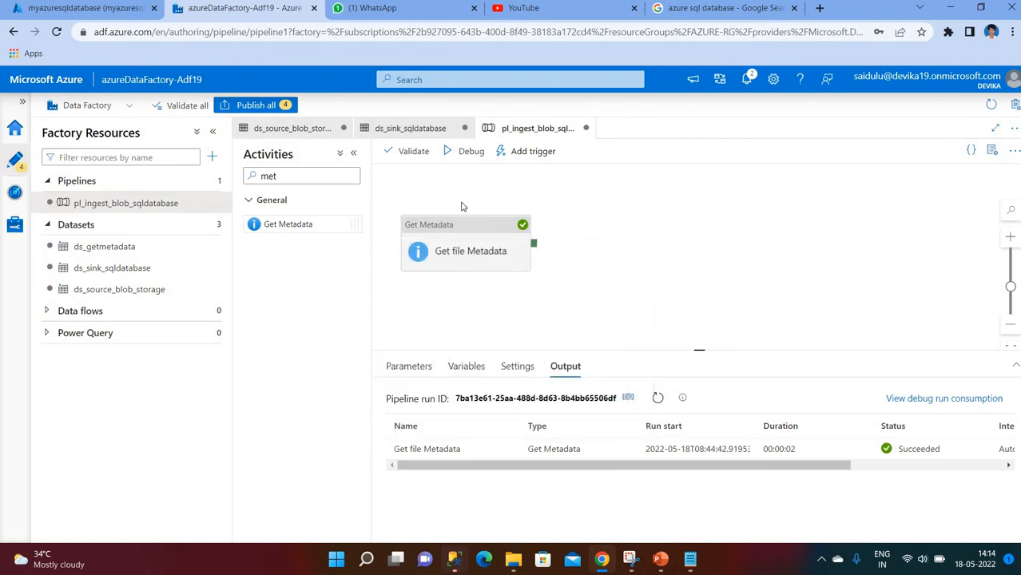
left_click(299, 177)
key("BackSpace")
key("BackSpace")
key("BackSpace")
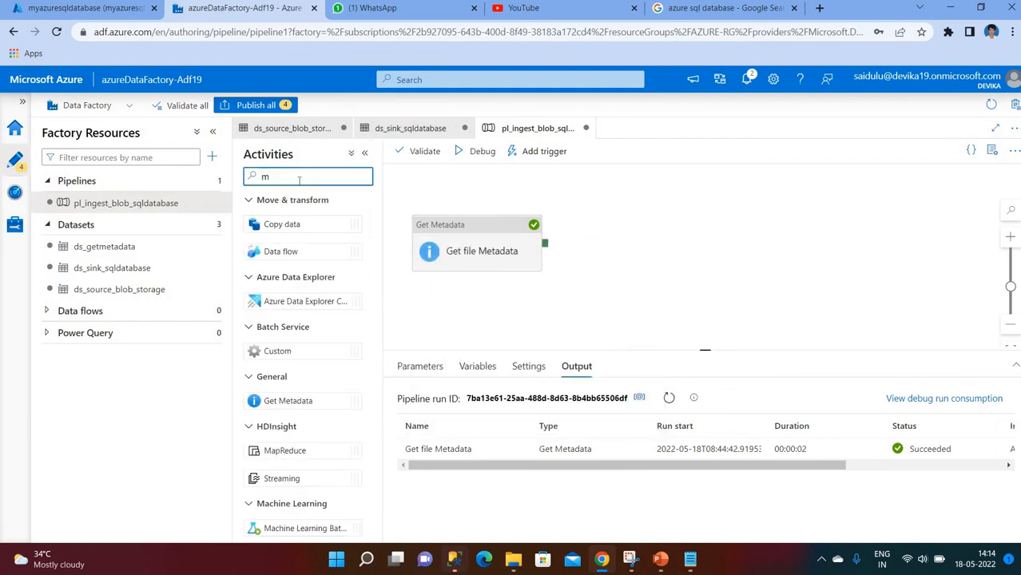
type("copy")
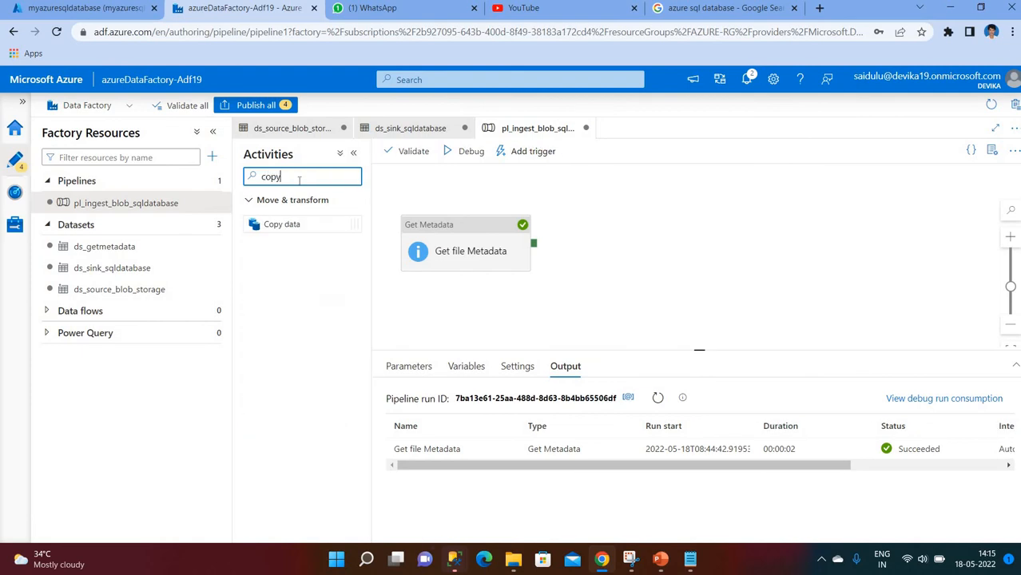
left_click_drag(287, 224, 671, 249)
left_click_drag(533, 243, 605, 253)
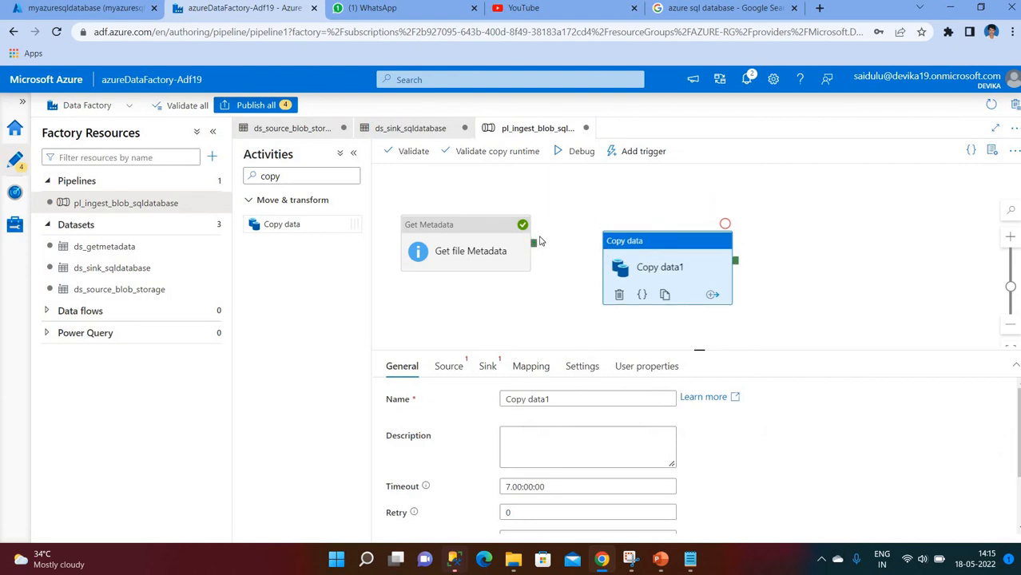
- Link Get file Metadata's success output to the copy activity and rename it Copy emp data
left_click_drag(534, 244, 687, 232)
left_click(719, 206)
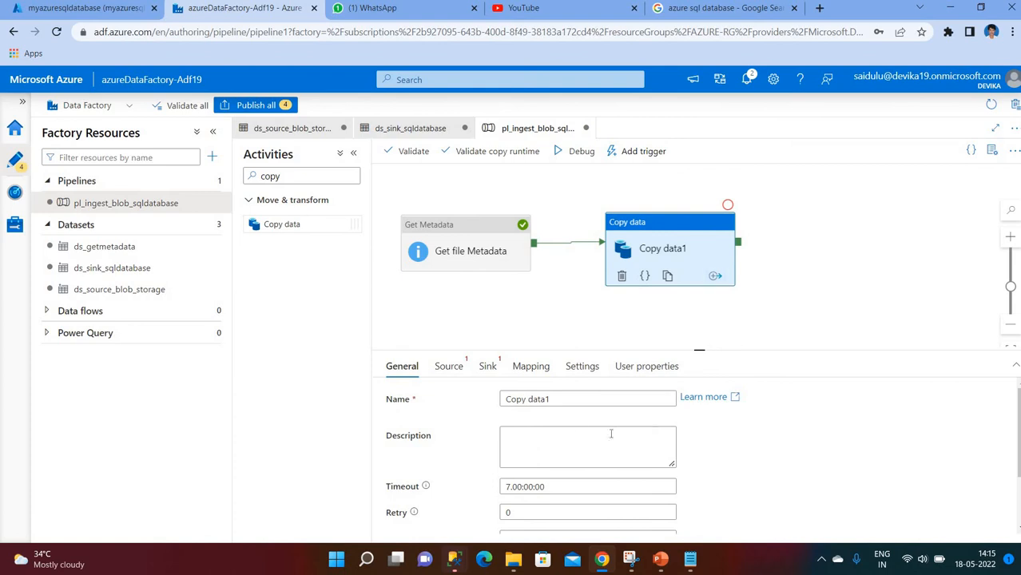
left_click(566, 396)
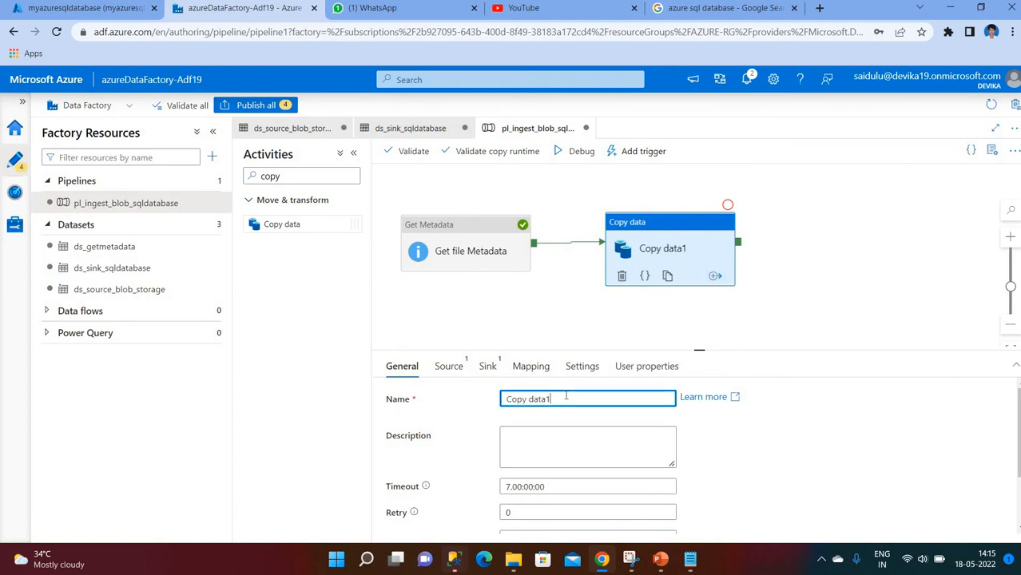
type("emp")
- Set ds_source_blob_storage as the copy activity's source dataset
left_click(1013, 367)
left_click(448, 182)
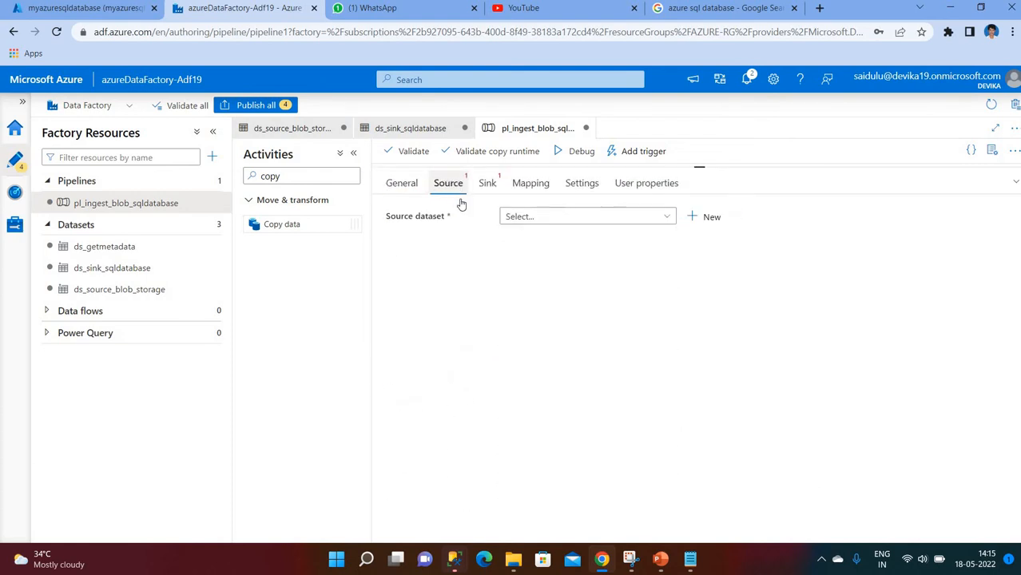
left_click(635, 218)
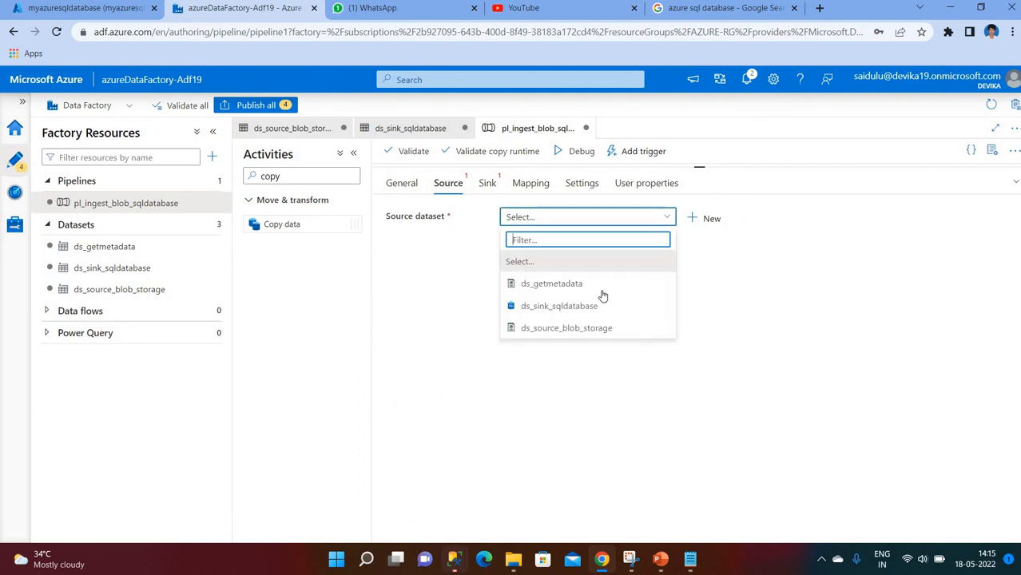
left_click(579, 331)
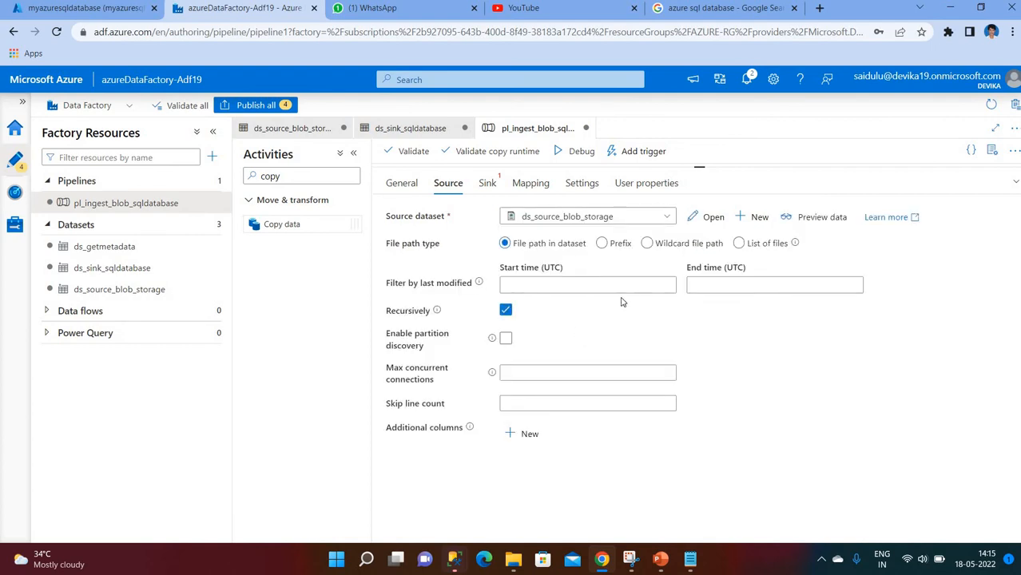
- Set ds_sink_sqldatabase as the copy activity's sink dataset
left_click(488, 185)
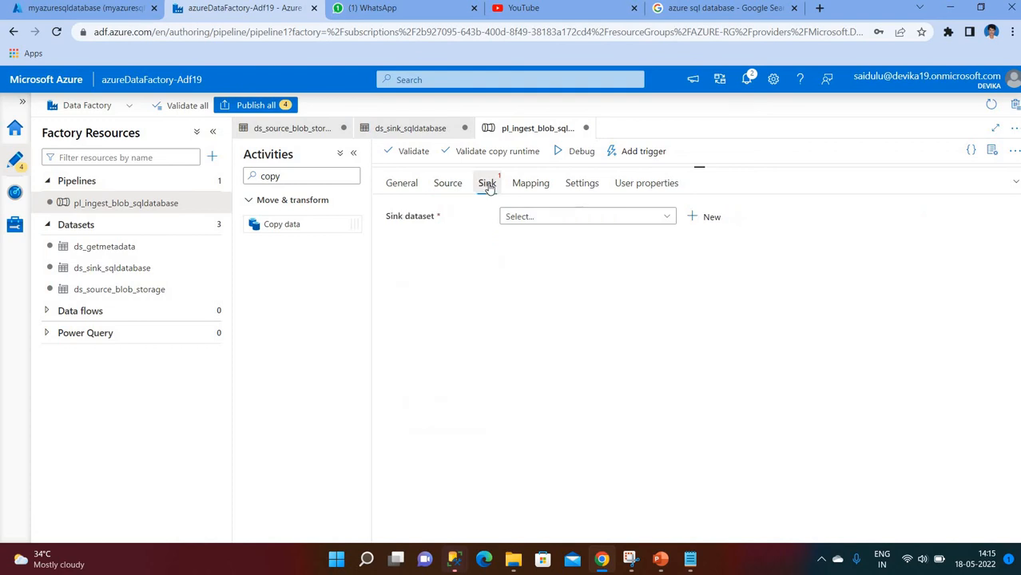
left_click(536, 219)
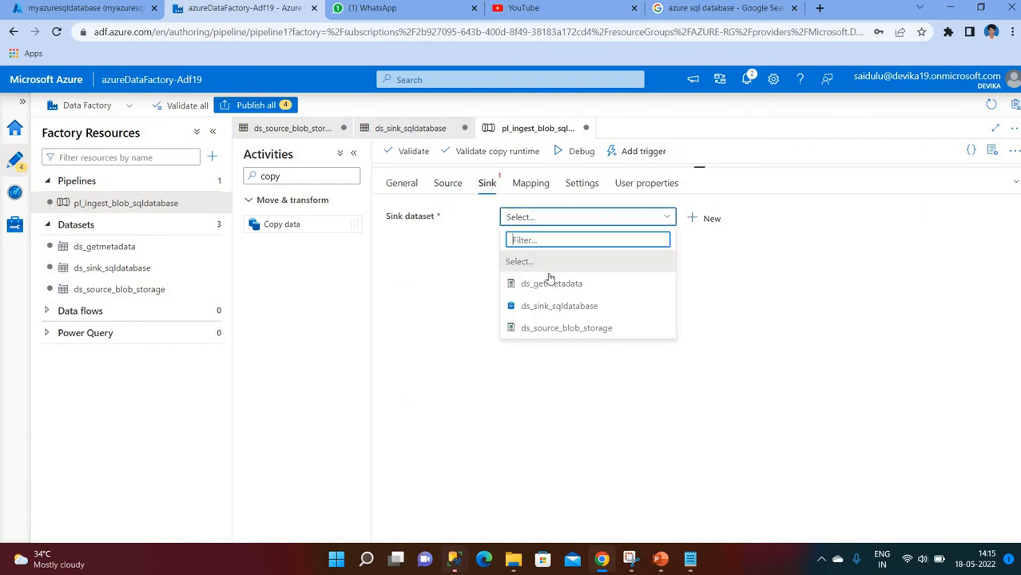
left_click(582, 308)
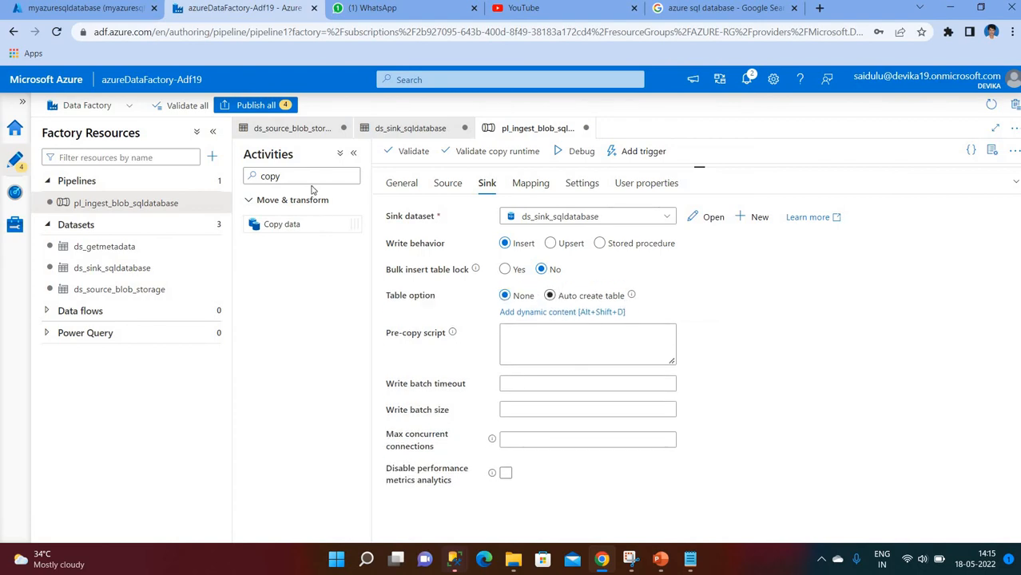
- Validate the pipeline, debug-run it, and refresh until Get file Metadata and Copy emp data succeed
left_click(1016, 182)
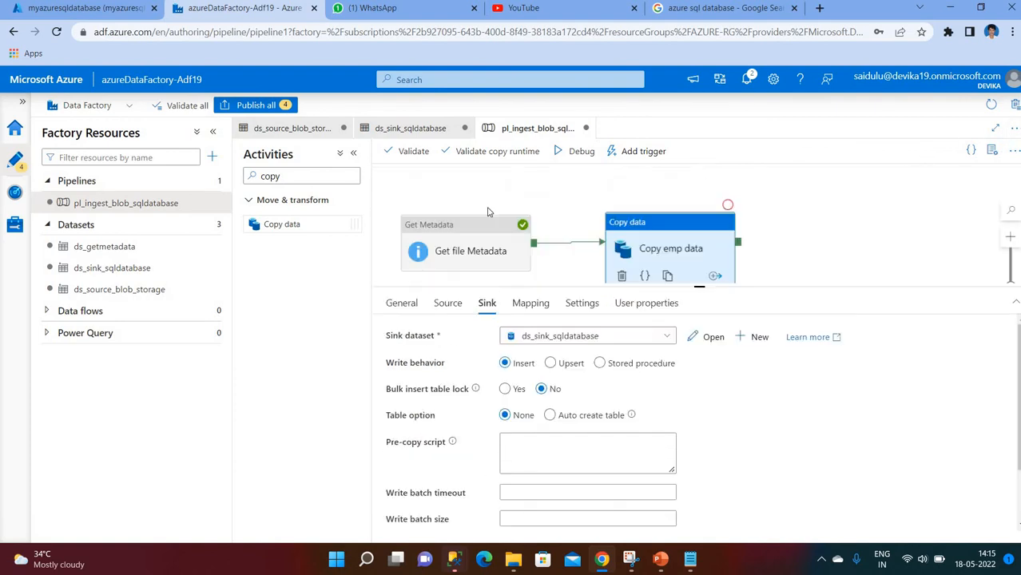
left_click(407, 155)
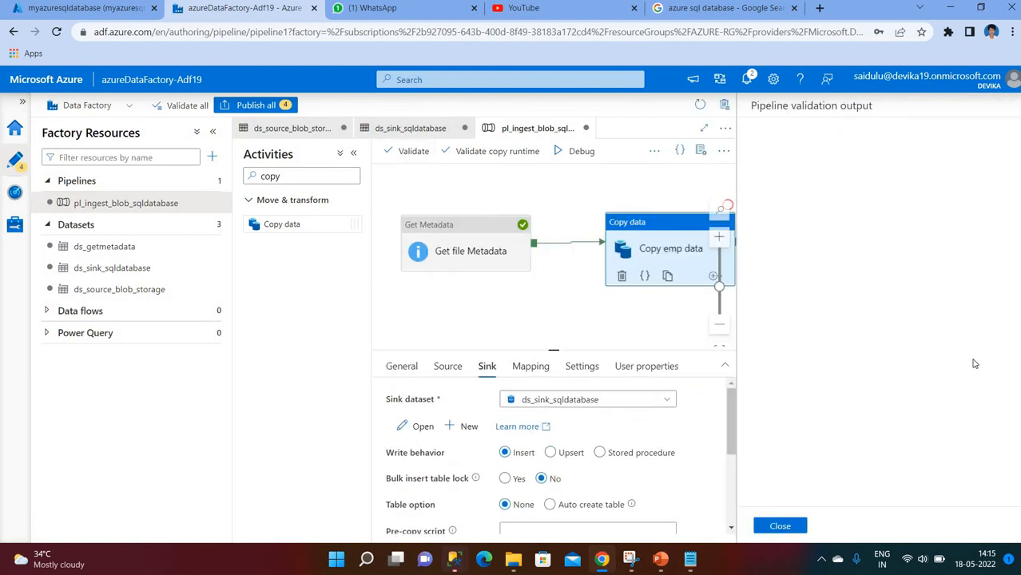
left_click(780, 526)
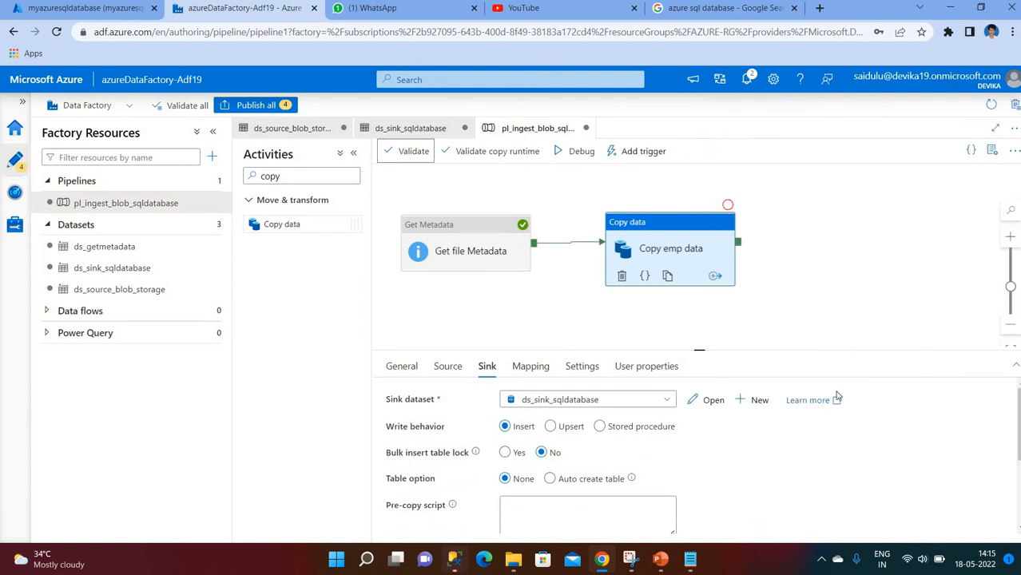
left_click(575, 153)
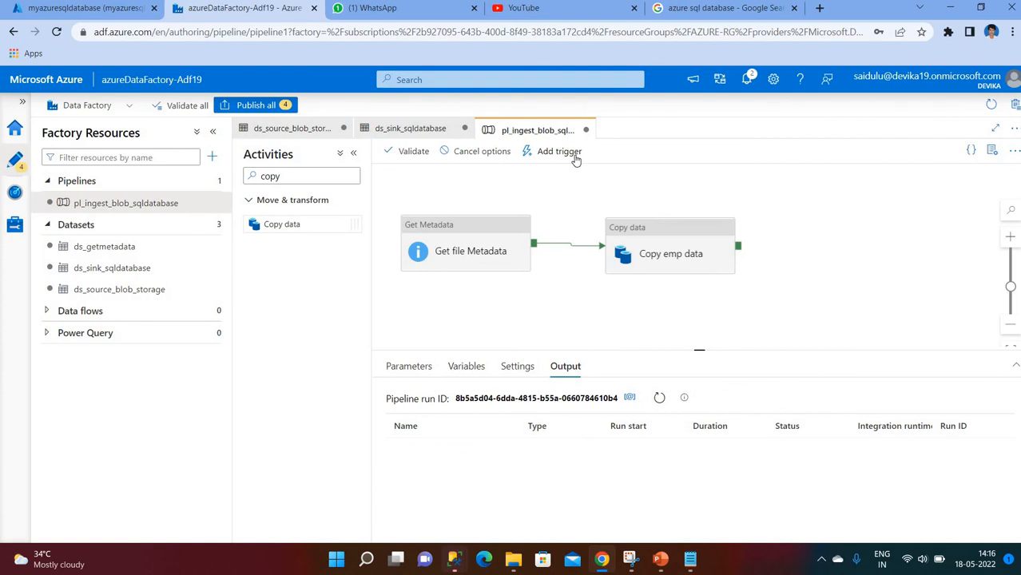
left_click(659, 399)
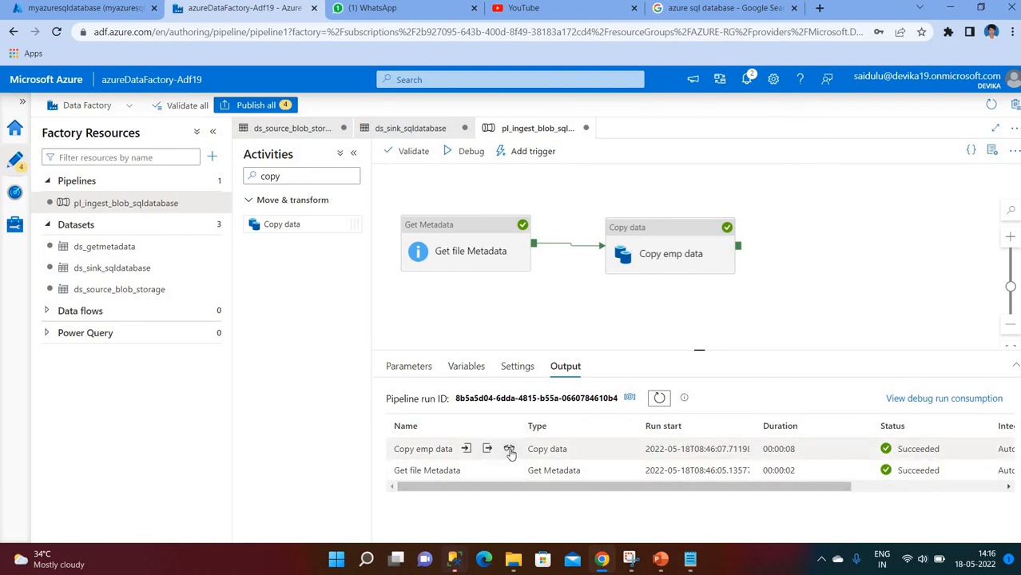
- Check Copy emp data's run details: Blob to SQL, 14 rows read, 14 written, 476 bytes
left_click(509, 450)
left_click_drag(179, 216, 291, 236)
left_click_drag(548, 217, 680, 249)
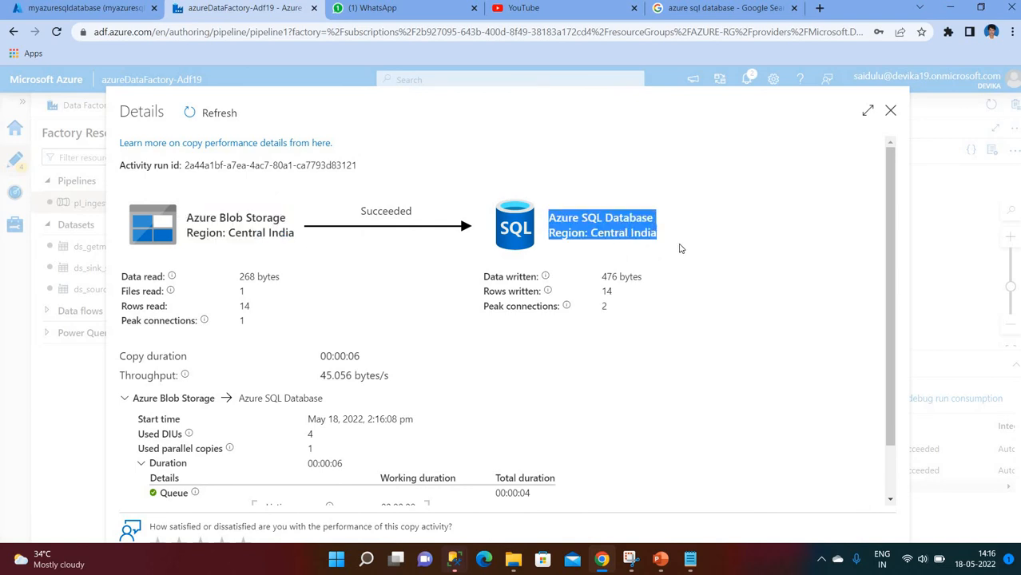
left_click_drag(360, 211, 412, 212)
left_click(272, 301)
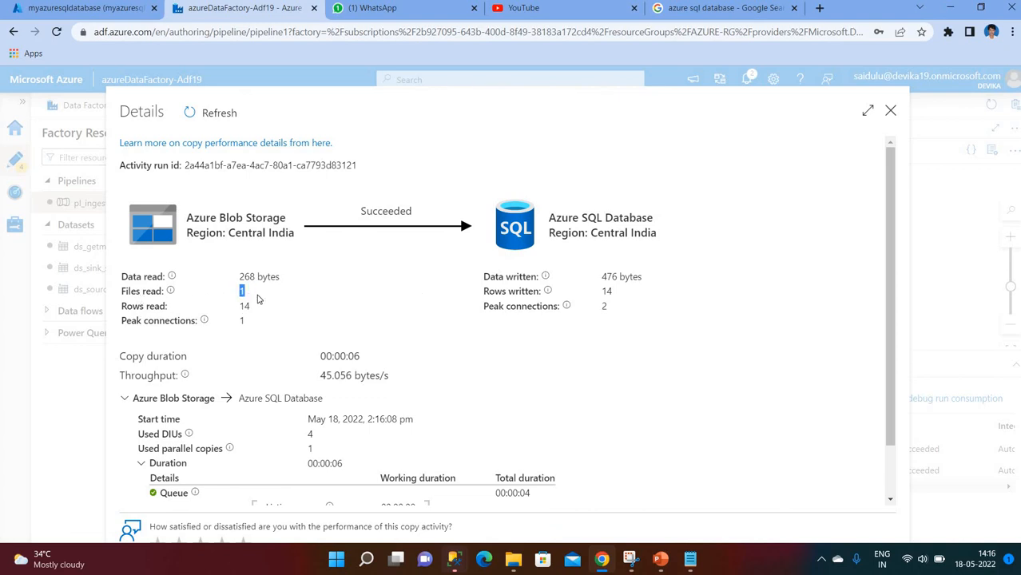
left_click_drag(233, 308, 263, 311)
left_click_drag(602, 294, 624, 297)
left_click_drag(601, 277, 636, 278)
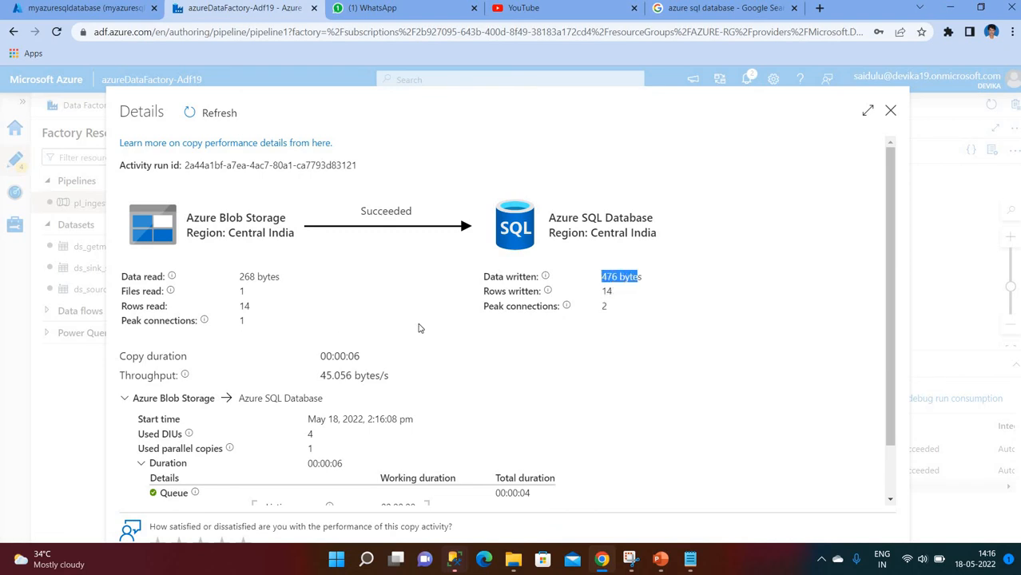
scroll(335, 351, "down", 1)
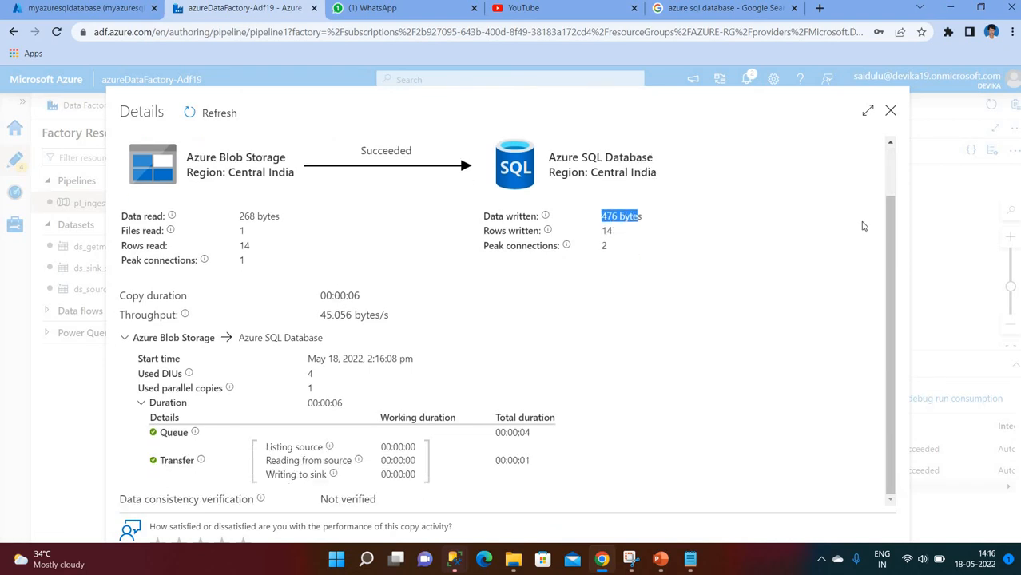
left_click(891, 111)
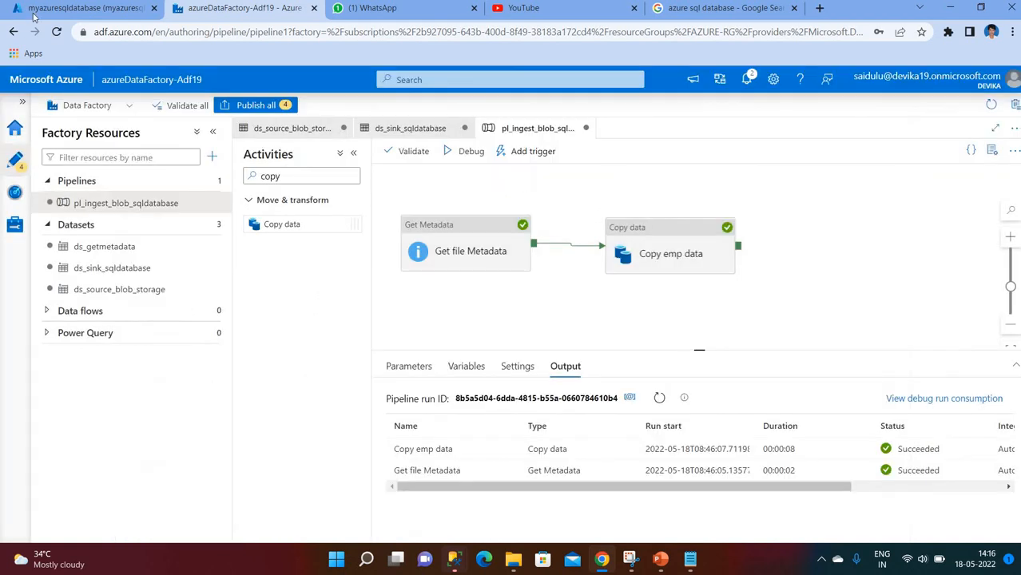
- Sign in to the portal query editor and run select * from [dbo].[emp] to see its rows
left_click(37, 9)
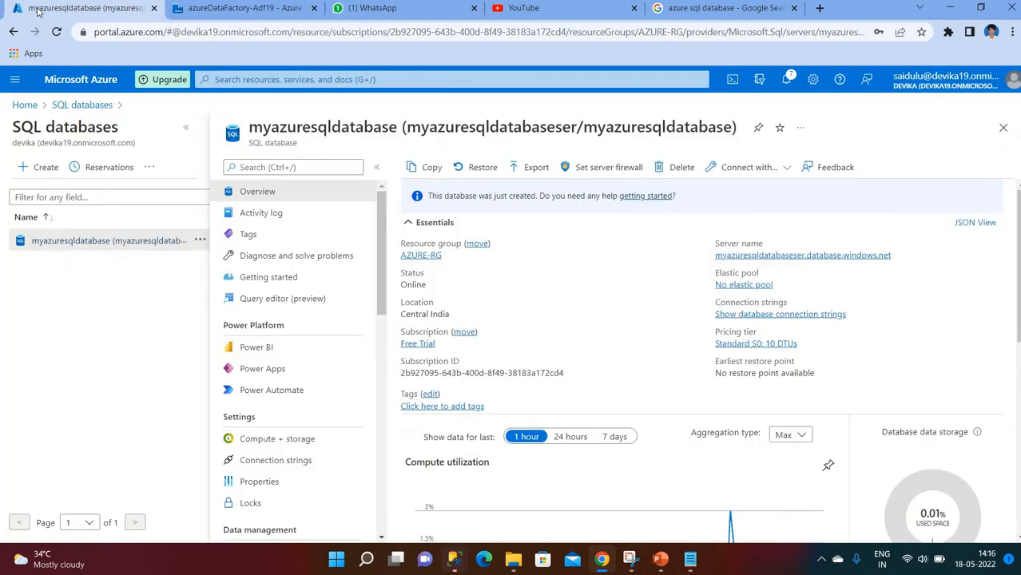
left_click(266, 302)
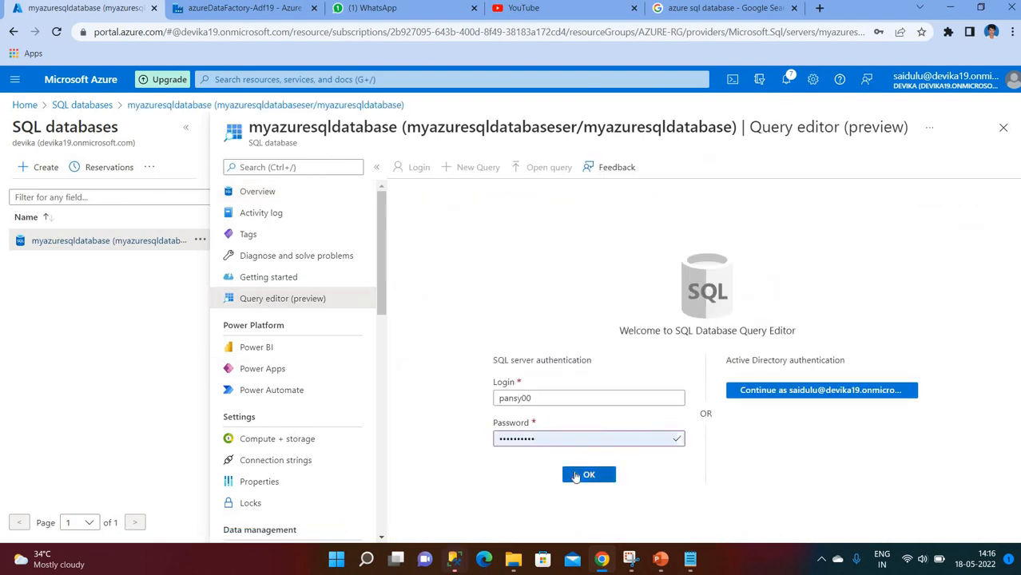
left_click(587, 474)
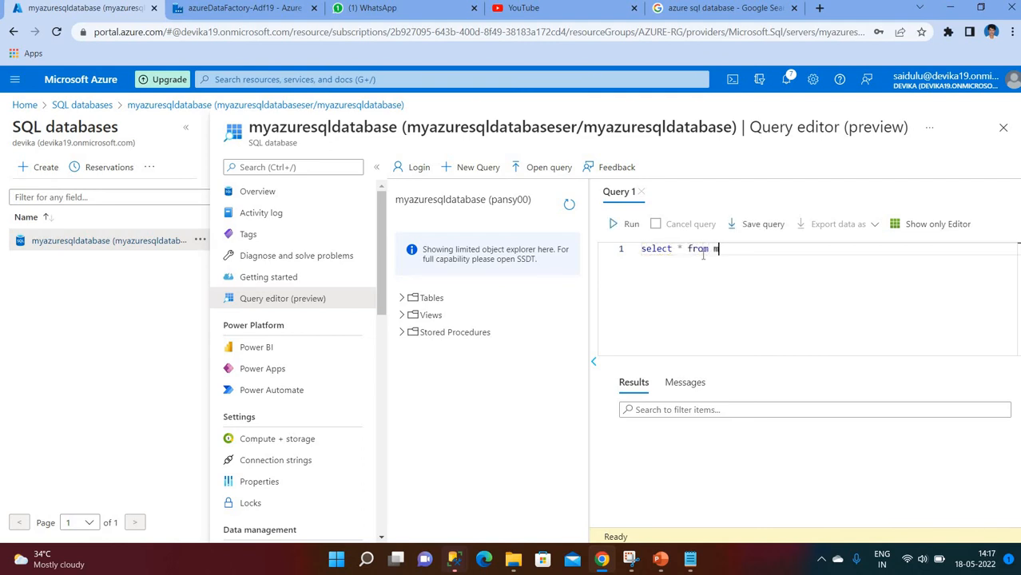
type("e")
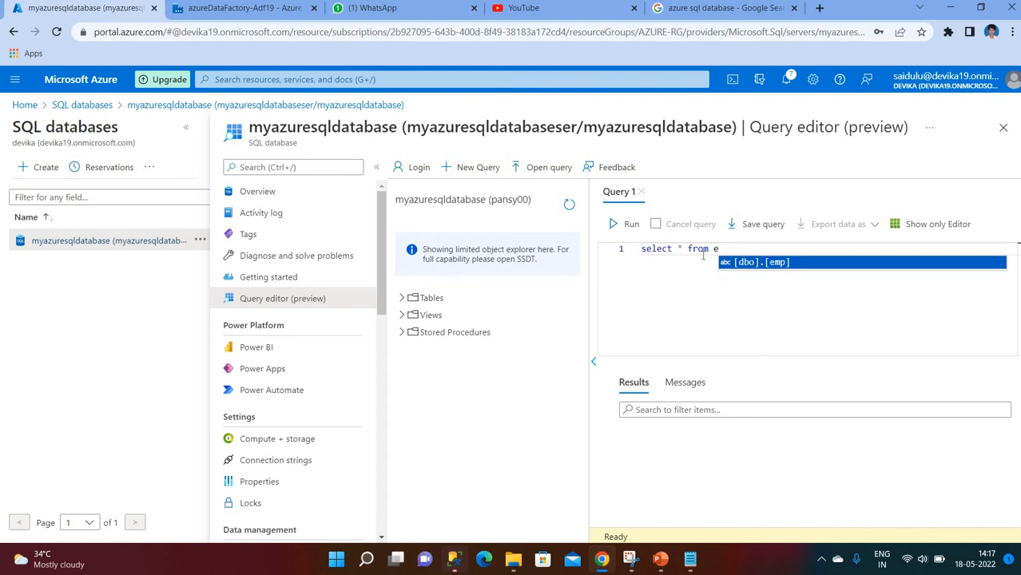
key("Tab")
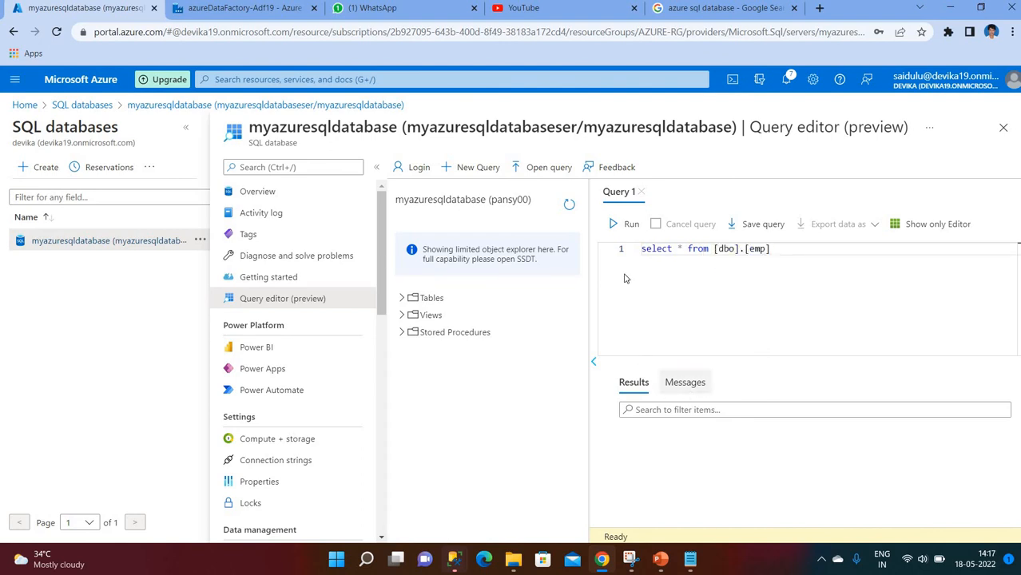
left_click(631, 226)
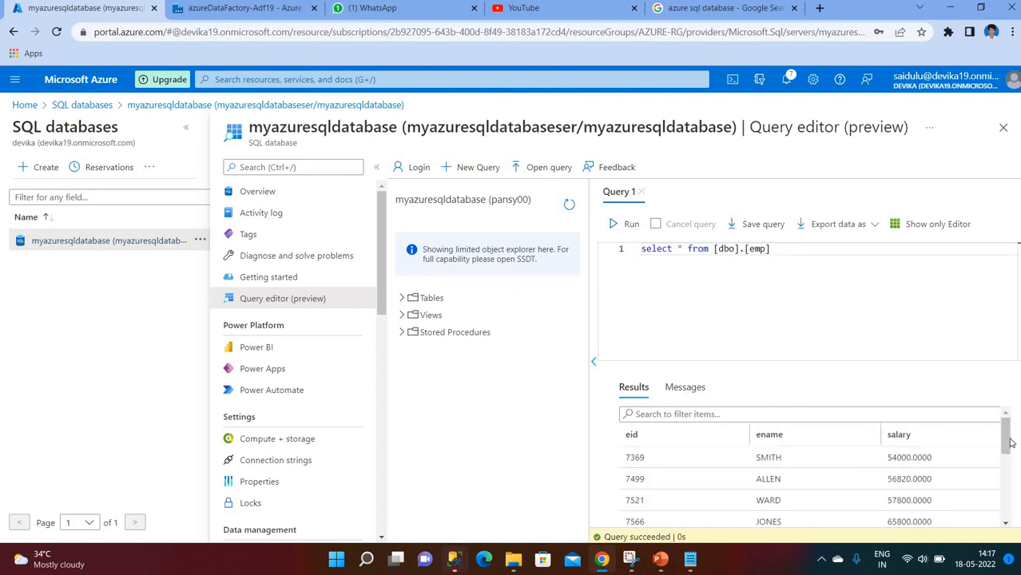
scroll(1007, 440, "down", 3)
scroll(1012, 437, "up", 3)
scroll(1014, 437, "up", 2)
- Open SSMS's Connect to Server dialog and copy the Azure SQL server name from the portal Overview
mouse_move(454, 567)
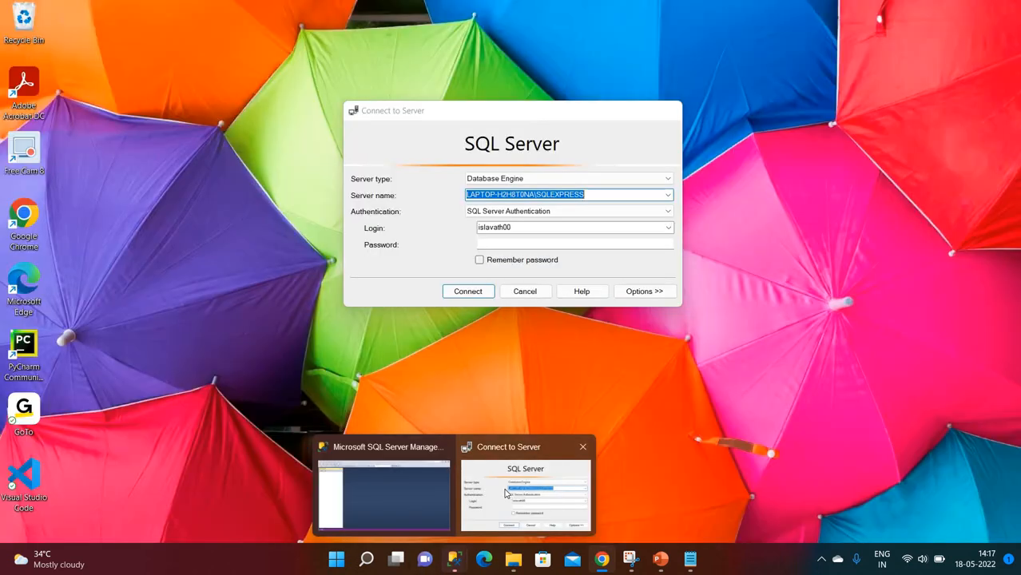
left_click(505, 495)
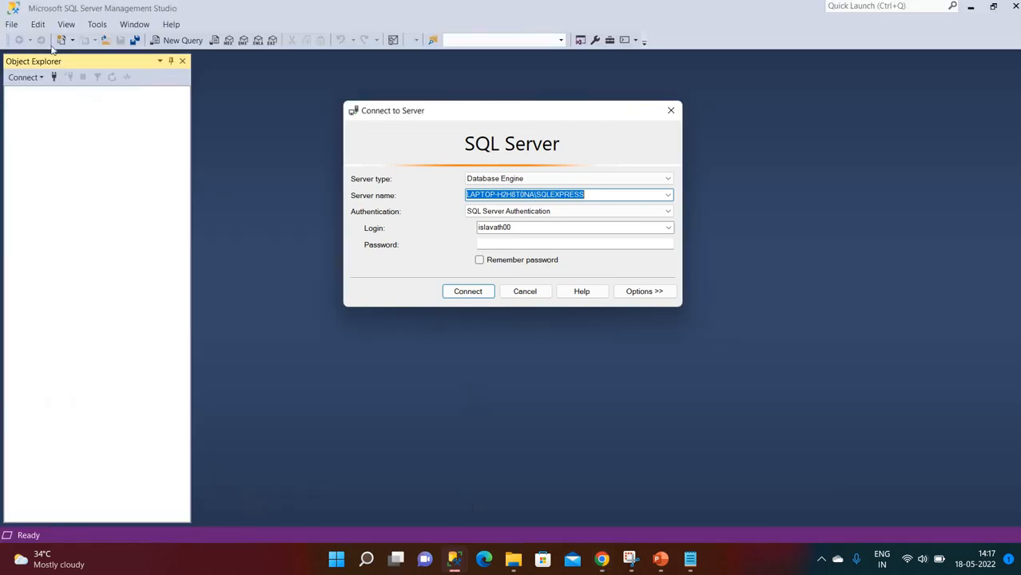
left_click(668, 196)
key("alt+Tab")
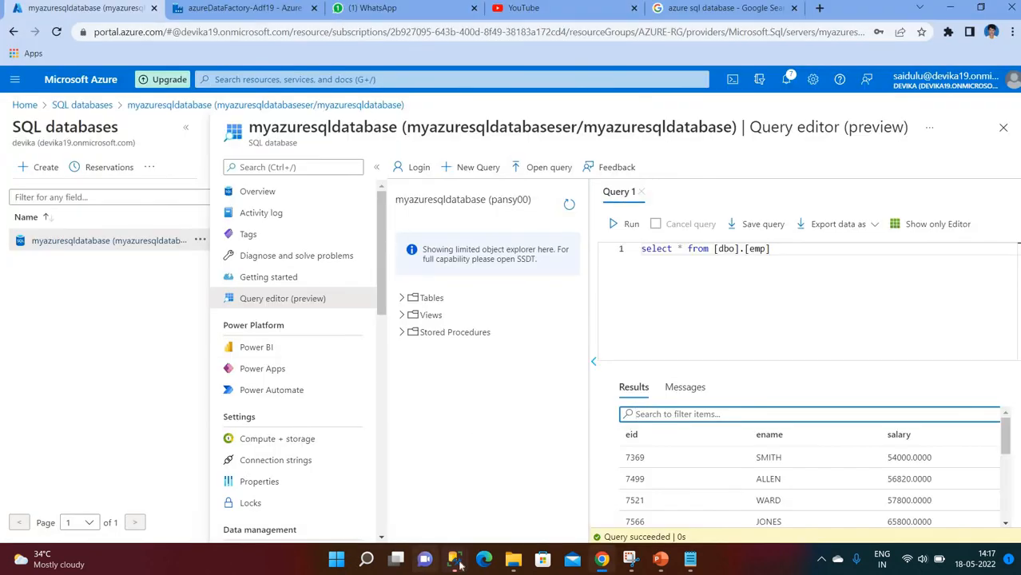
mouse_move(457, 557)
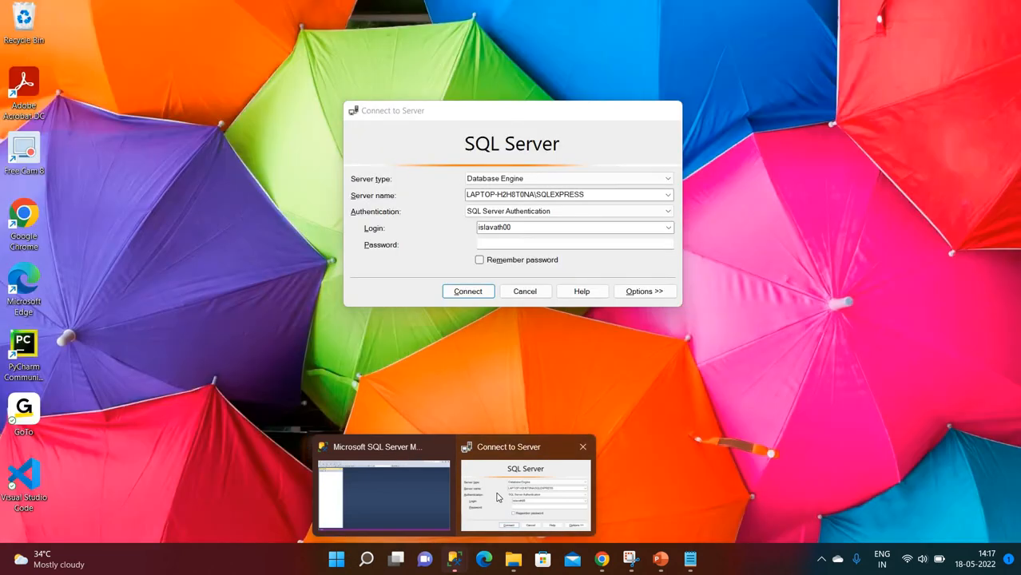
left_click(488, 525)
left_click(602, 559)
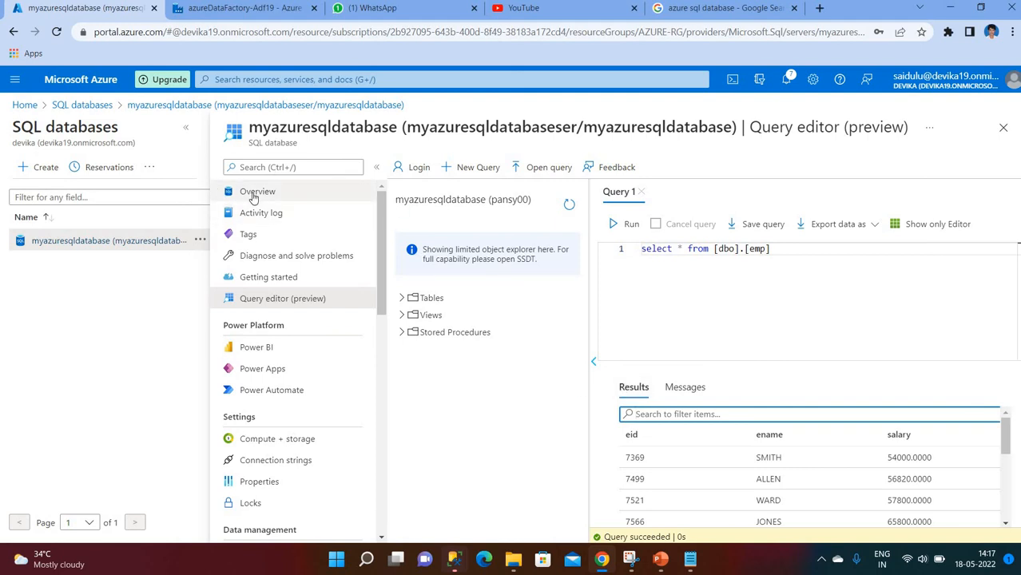
left_click(252, 192)
left_click(577, 107)
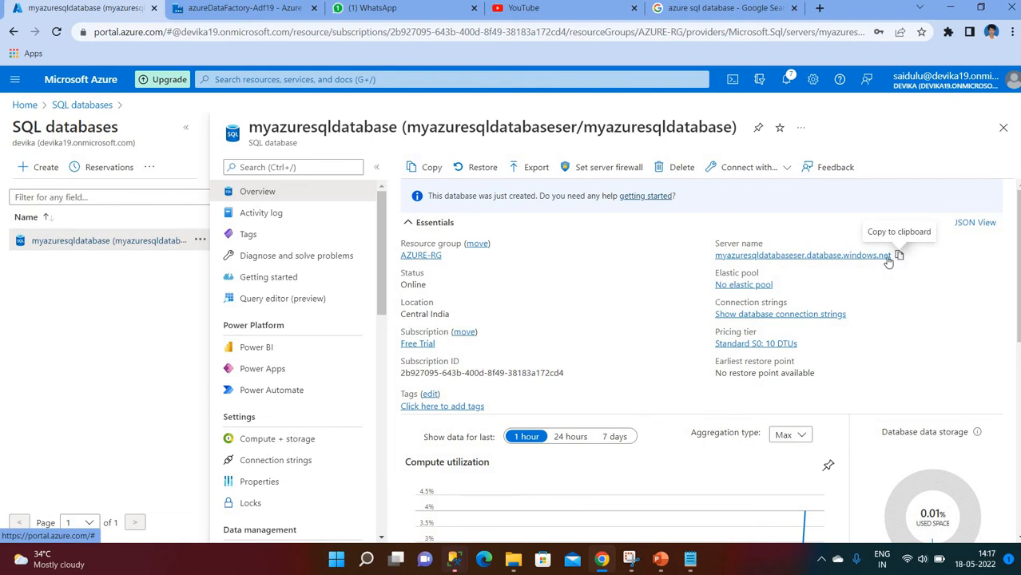
left_click(899, 256)
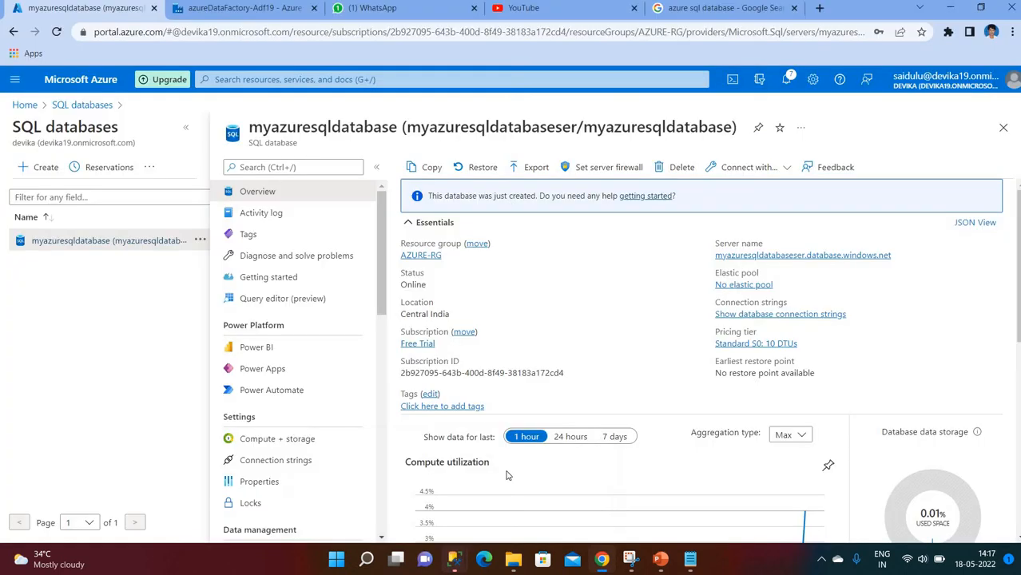
- Paste myazuresqldatabaseser.database.windows.net as server, enter the SQL login and password, and connect
left_click(448, 568)
left_click(508, 505)
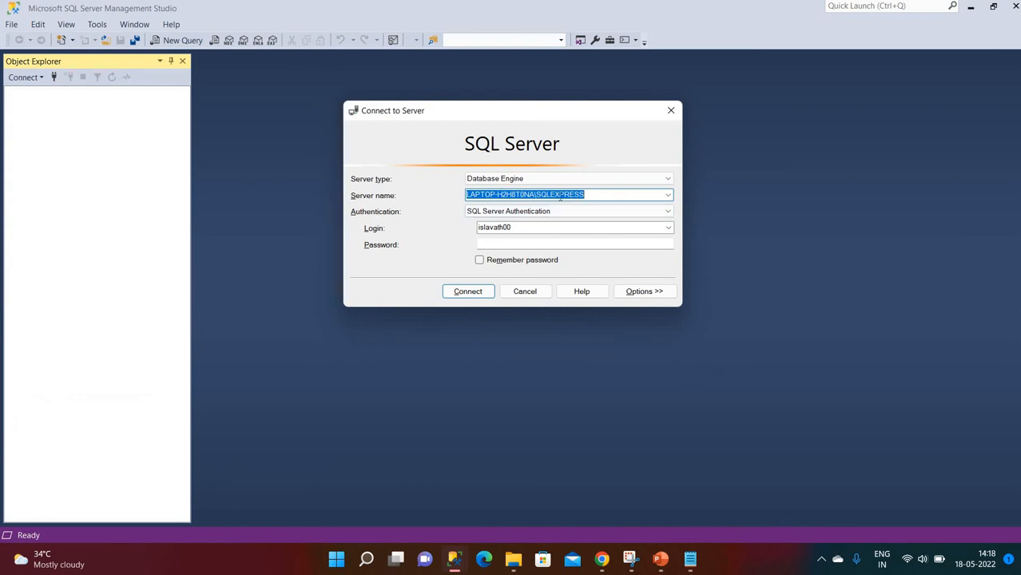
key("ctrl+v")
left_click(529, 227)
double_click(530, 227)
key("BackSpace")
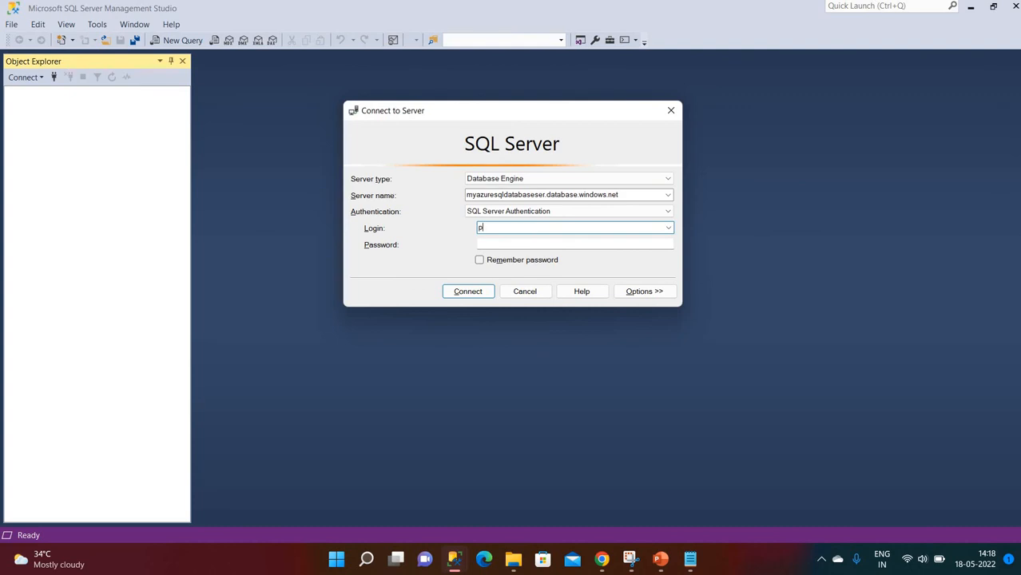
type("pansy00")
key("Tab")
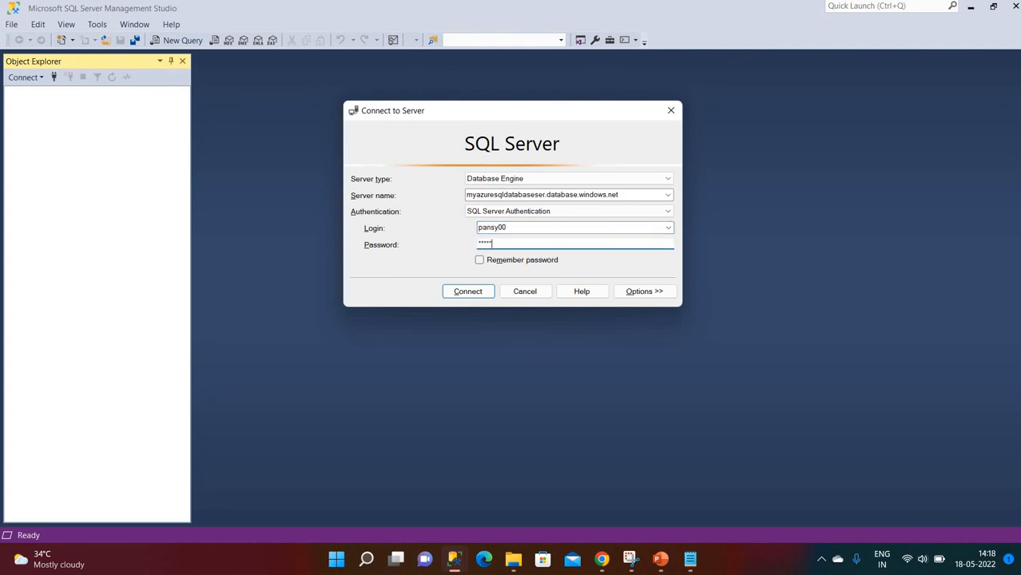
left_click(457, 292)
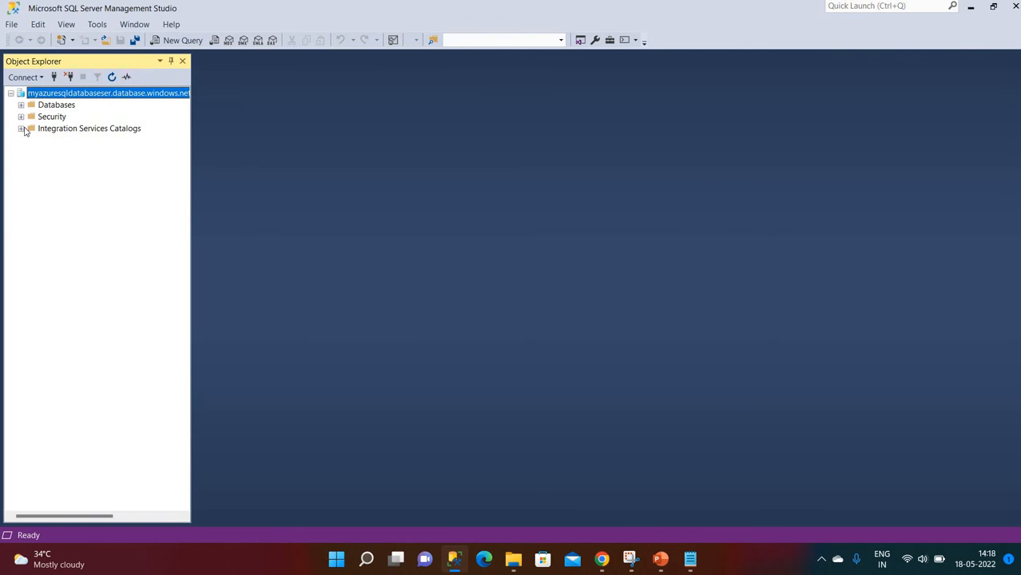
- In a new query on myazuresqldatabase, run select * from emp to return 14 rows
left_click(162, 40)
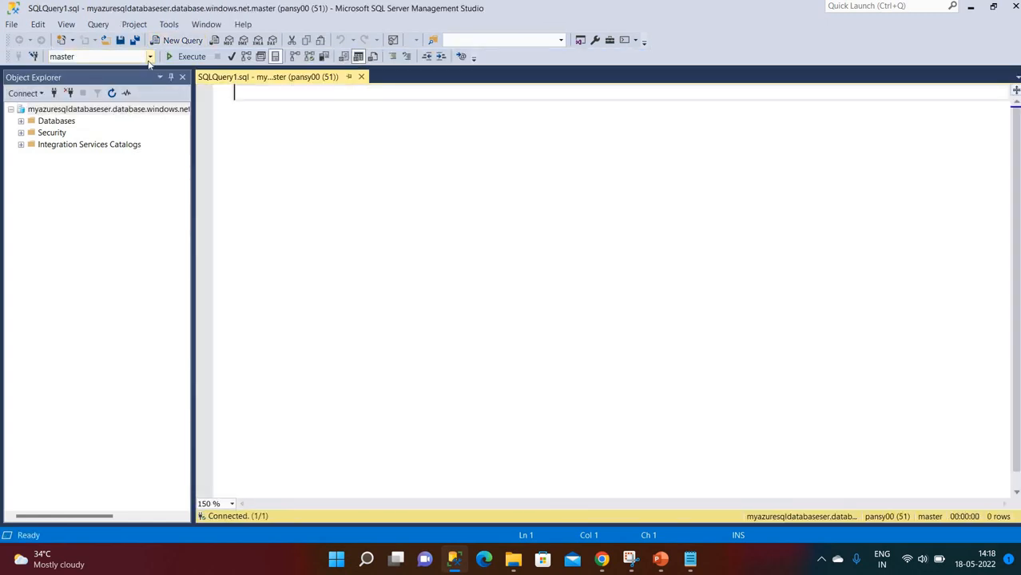
left_click(148, 57)
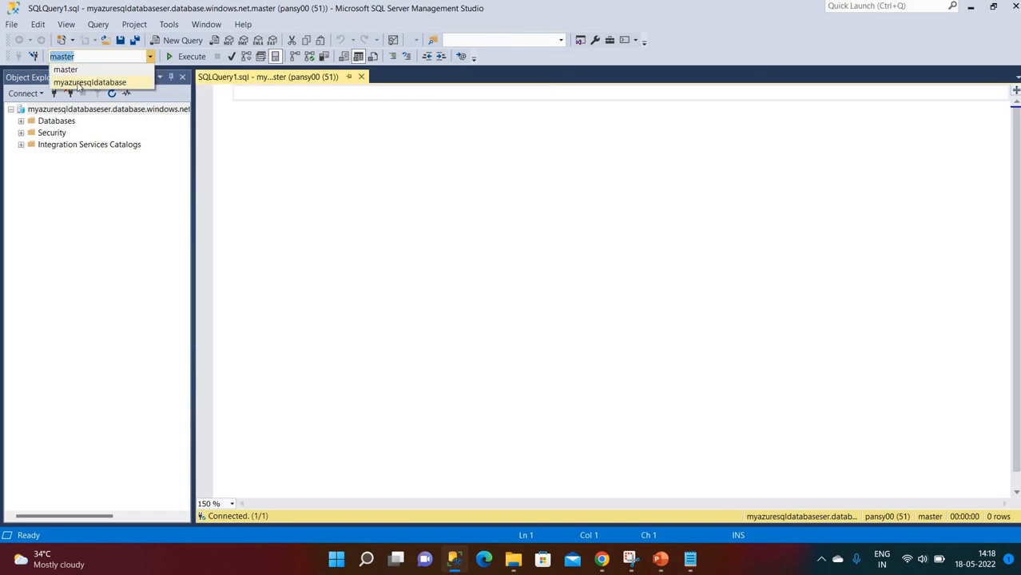
left_click(103, 83)
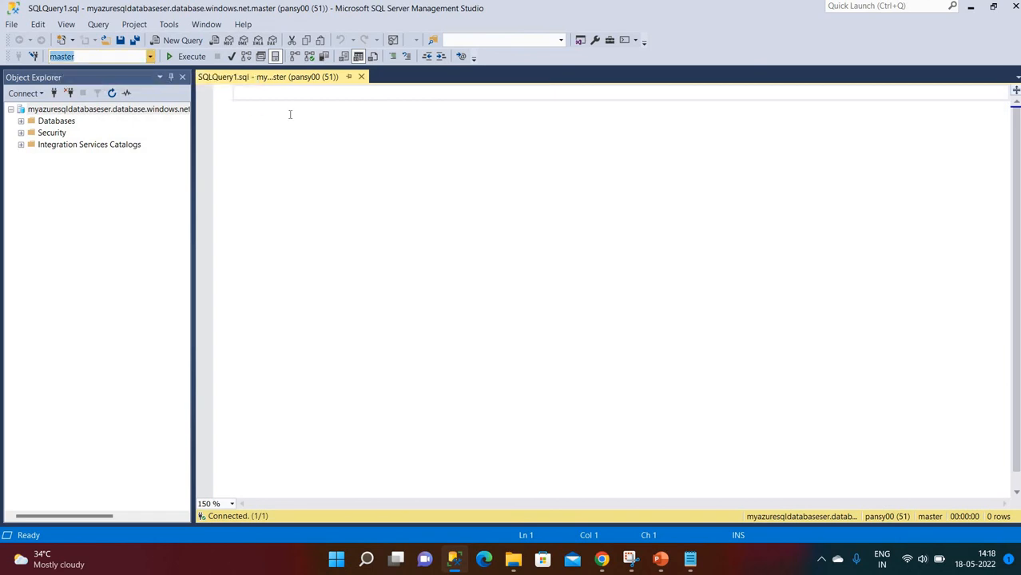
type("select * from emp")
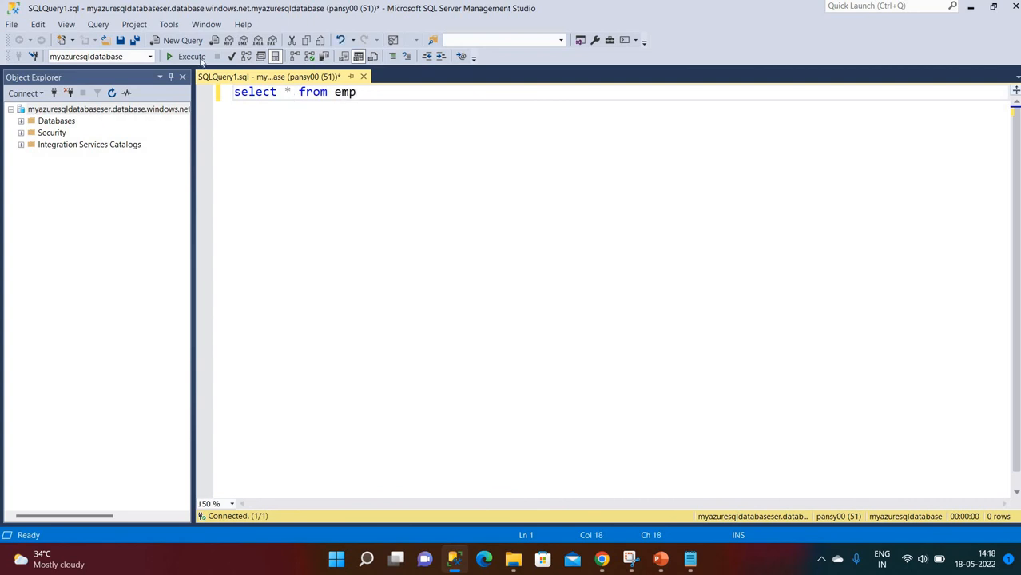
left_click(200, 59)
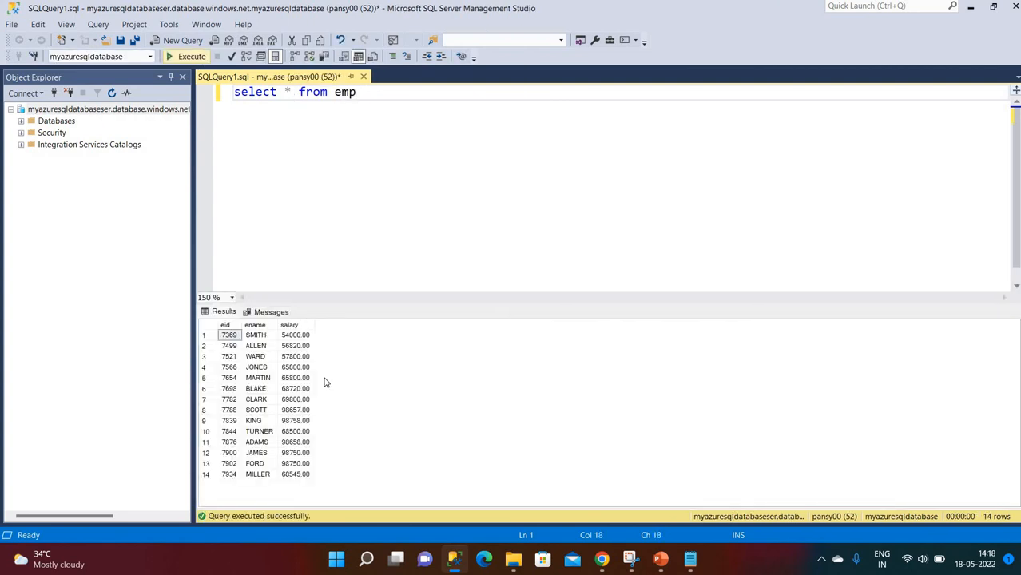